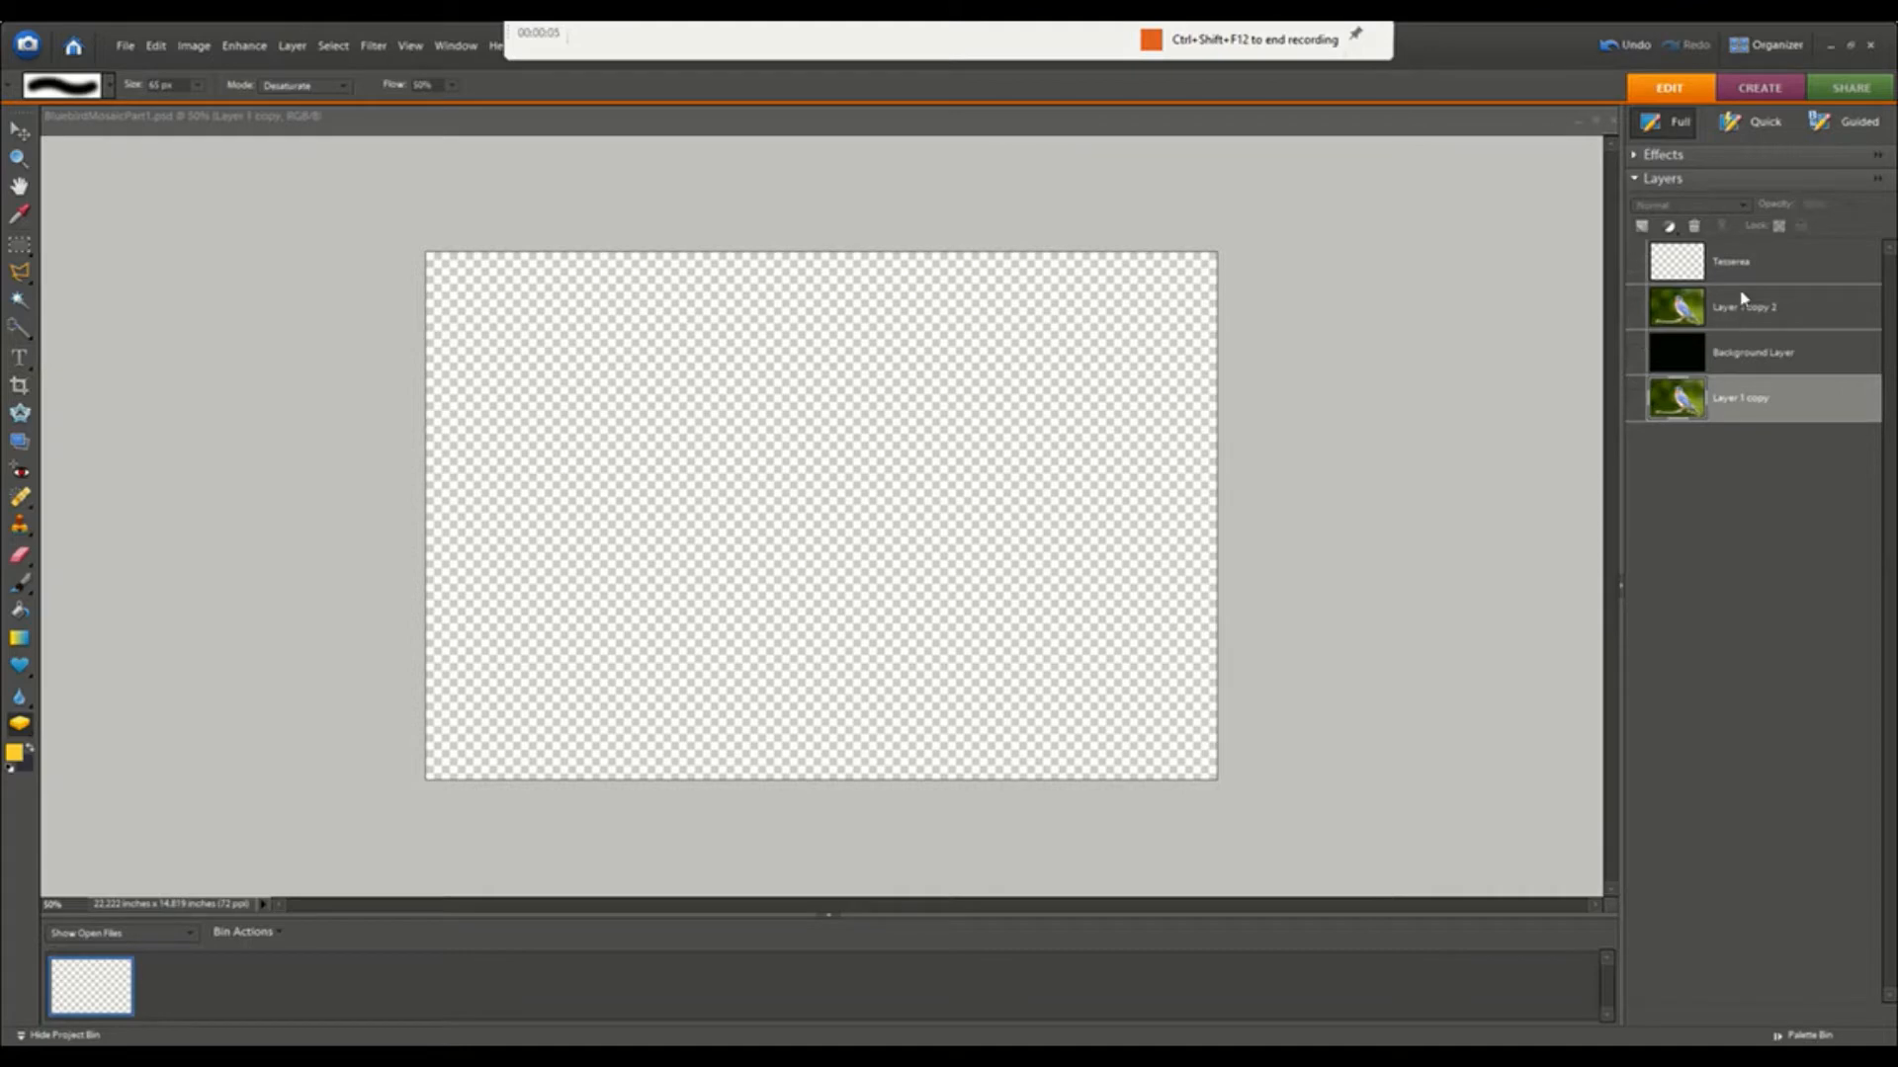
# - Examine the Tesserea, Layer 1 copy 2, Background Layer and Layer 1 copy layers one at a time by toggling their visibility
pyautogui.click(1633, 265)
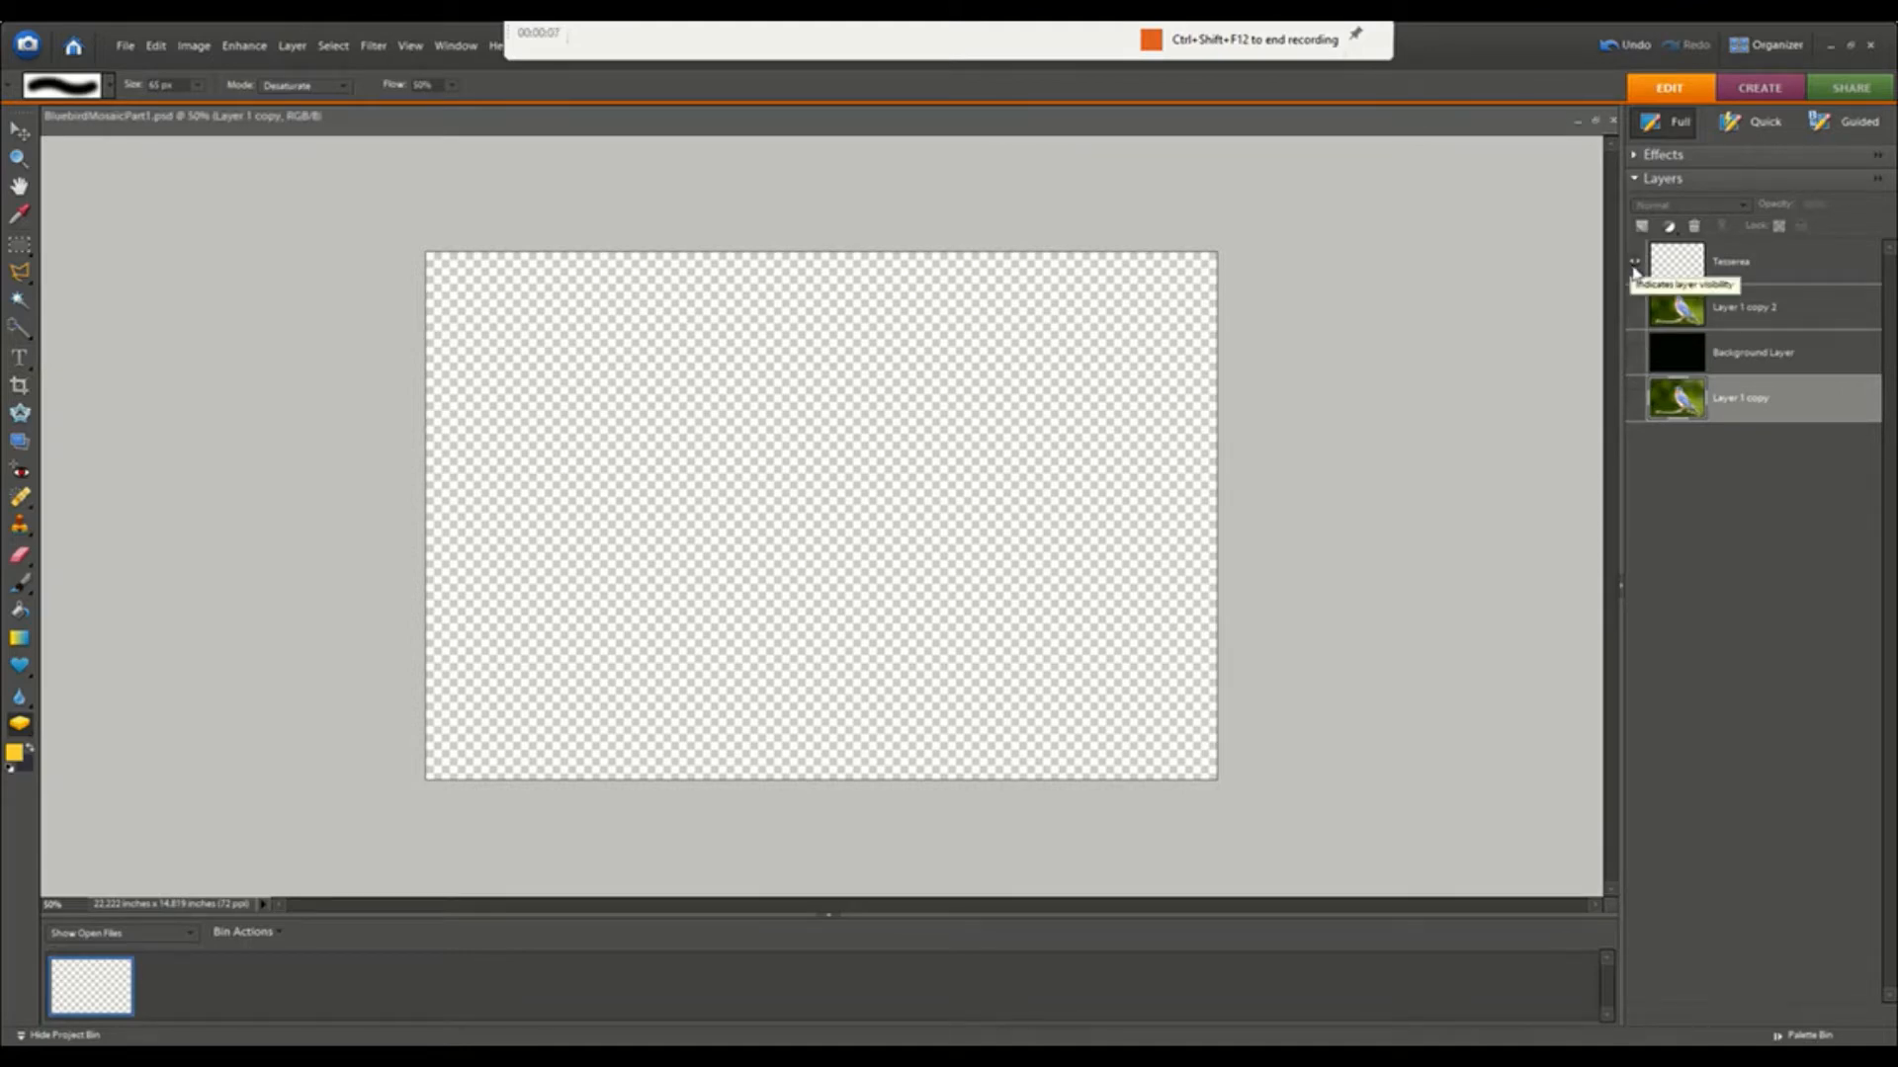
pyautogui.click(1633, 272)
pyautogui.click(1635, 309)
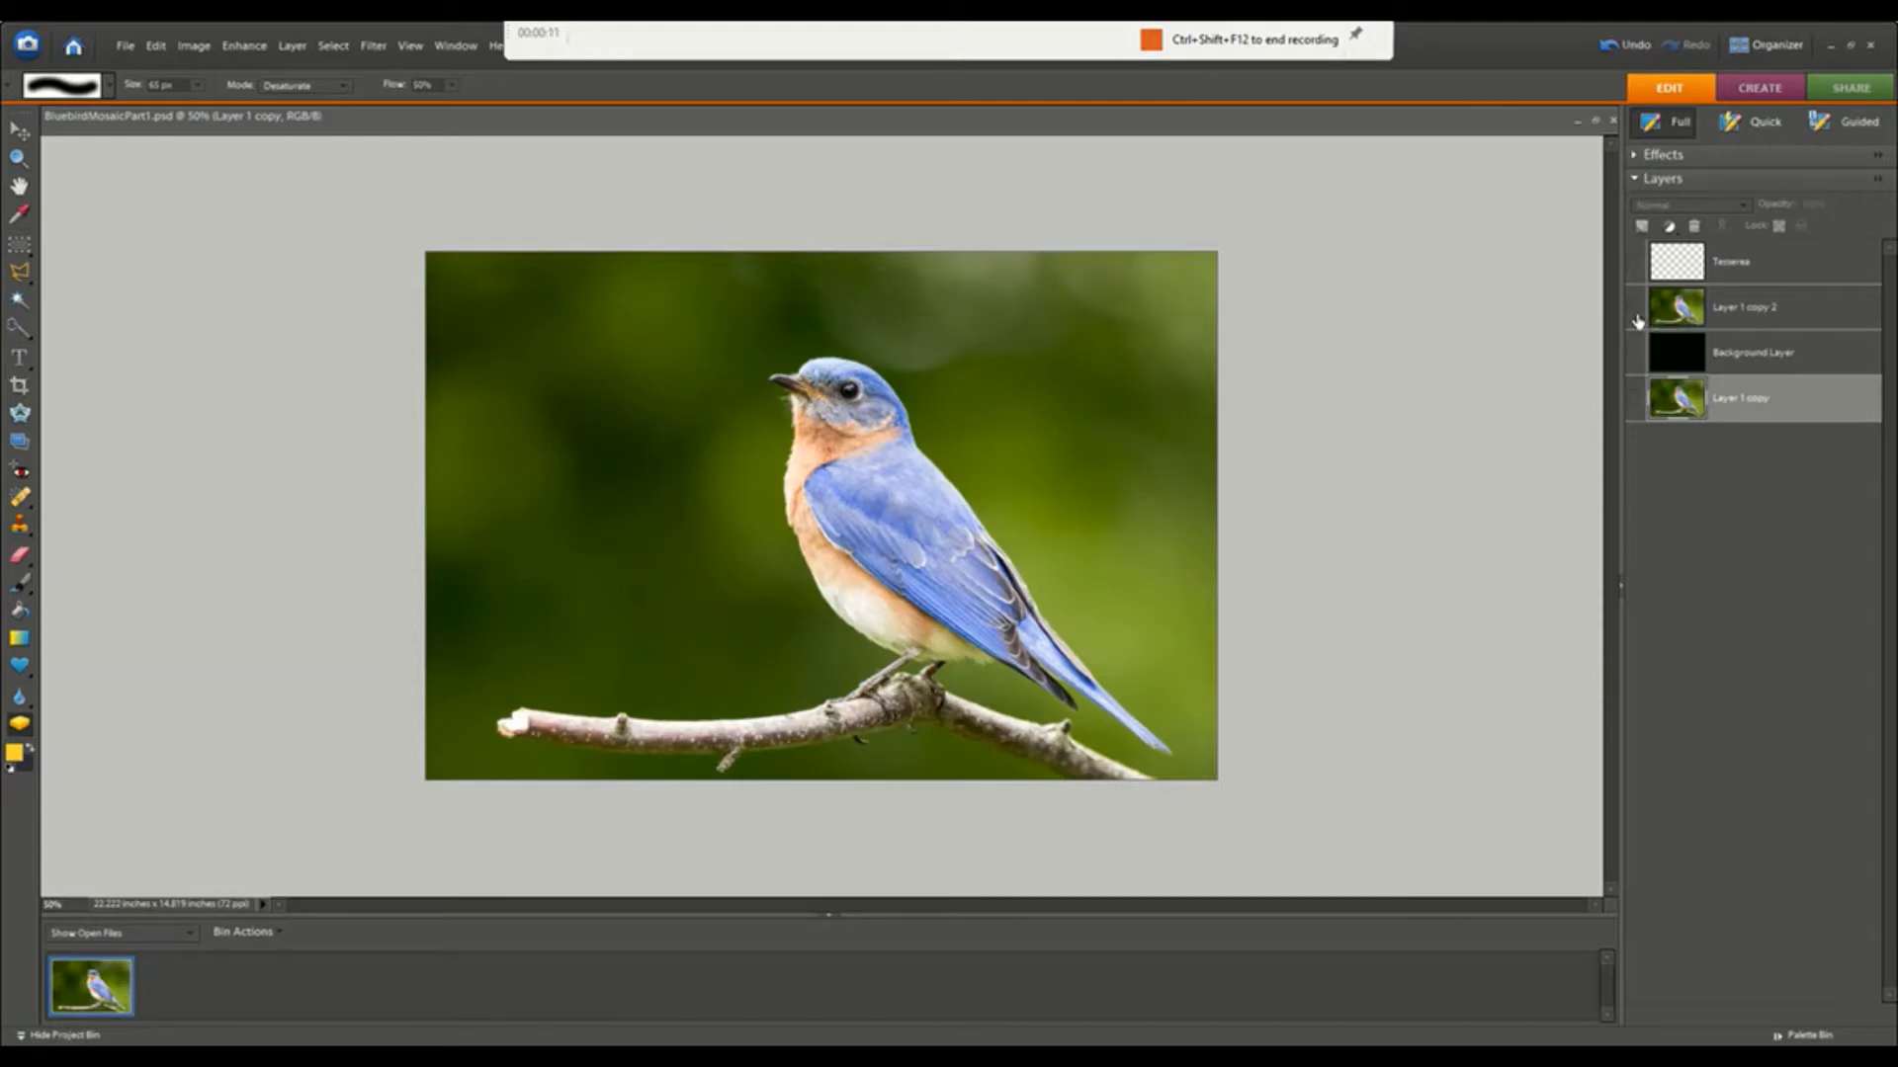
pyautogui.click(1634, 310)
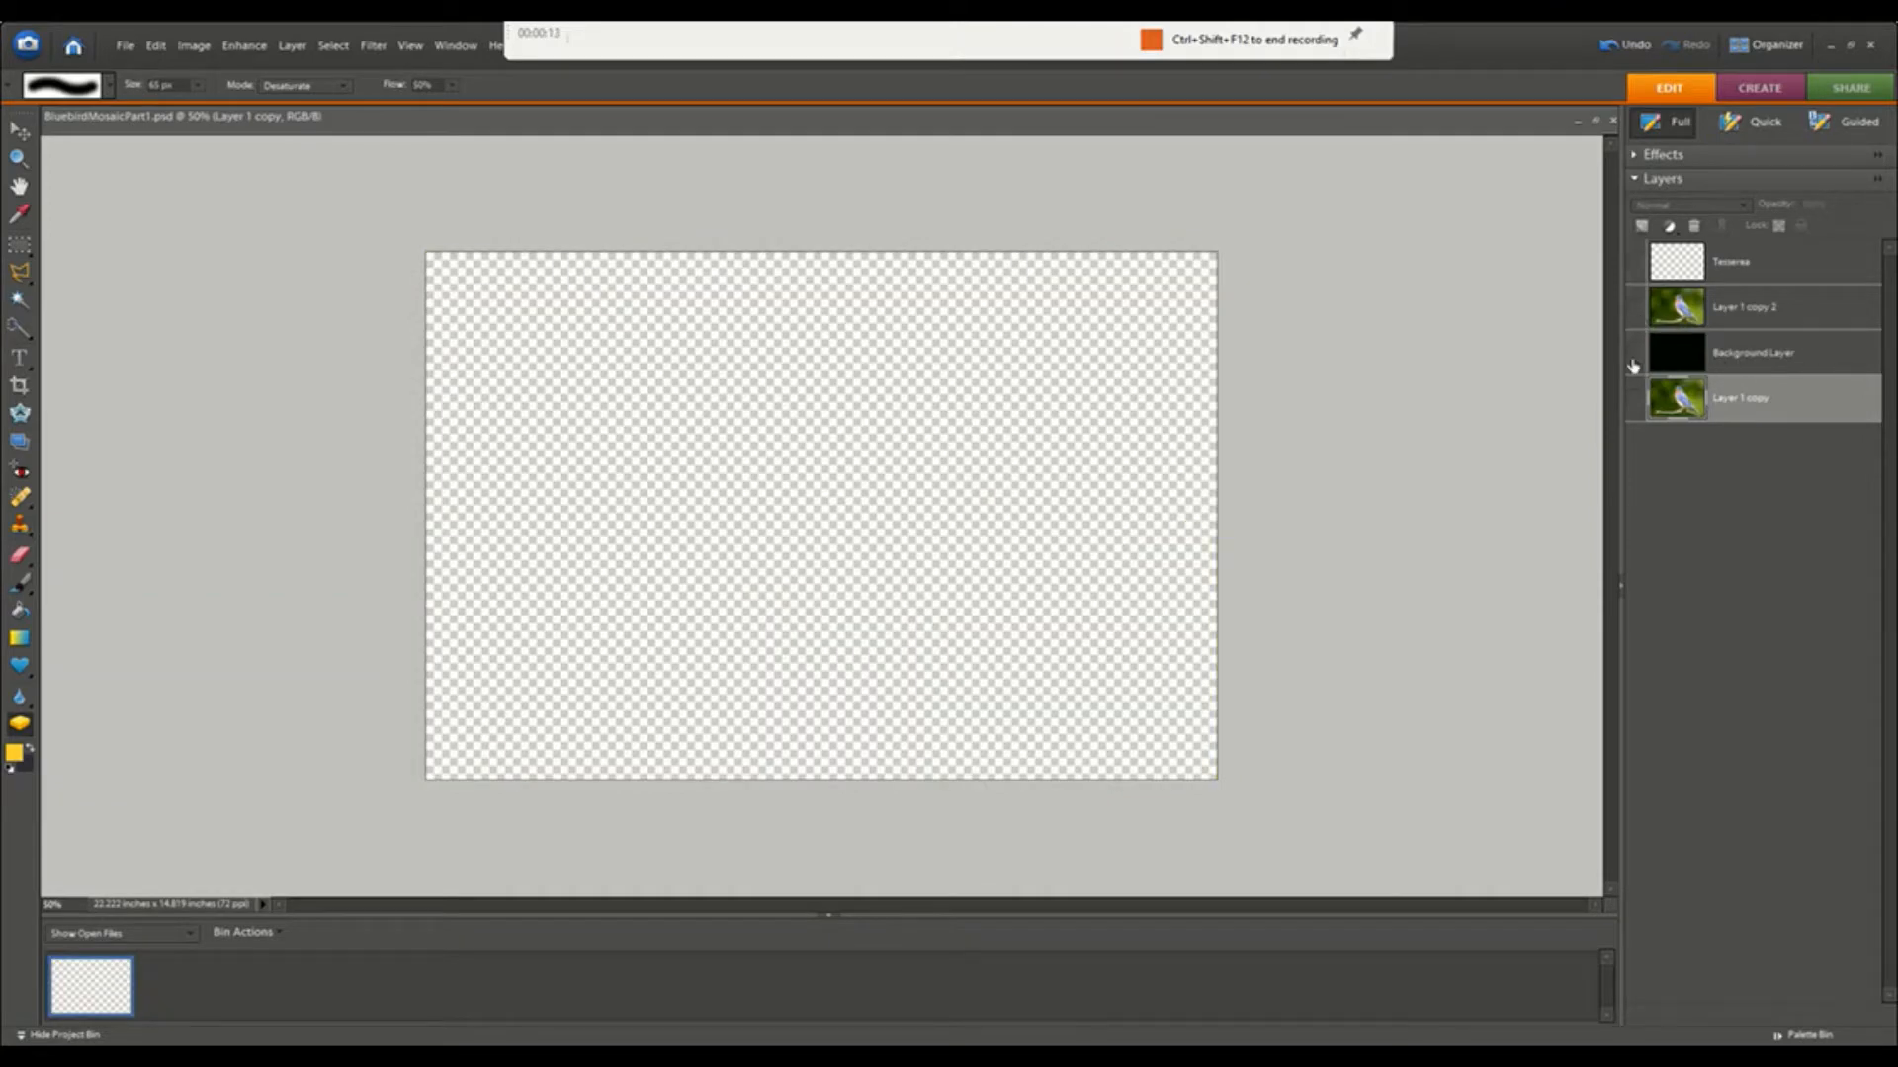
pyautogui.click(1635, 356)
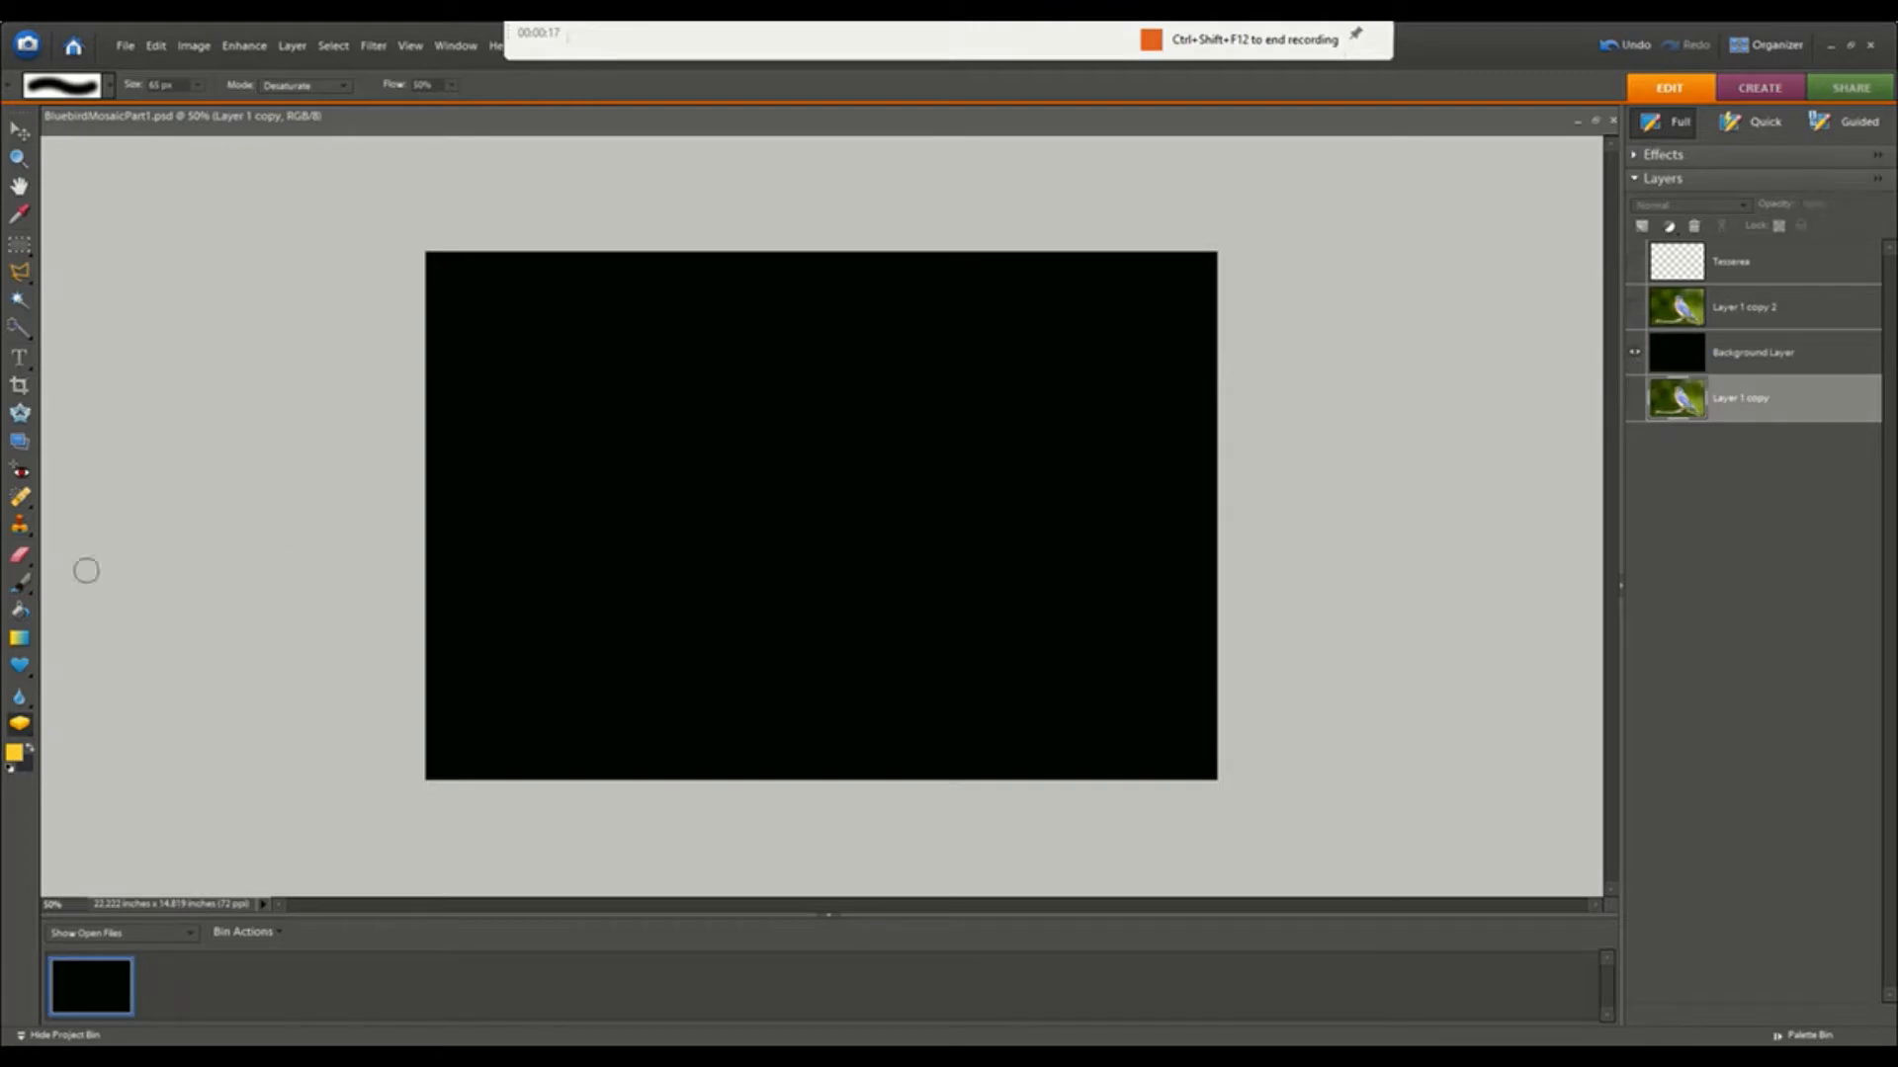
pyautogui.click(1635, 354)
pyautogui.click(1637, 399)
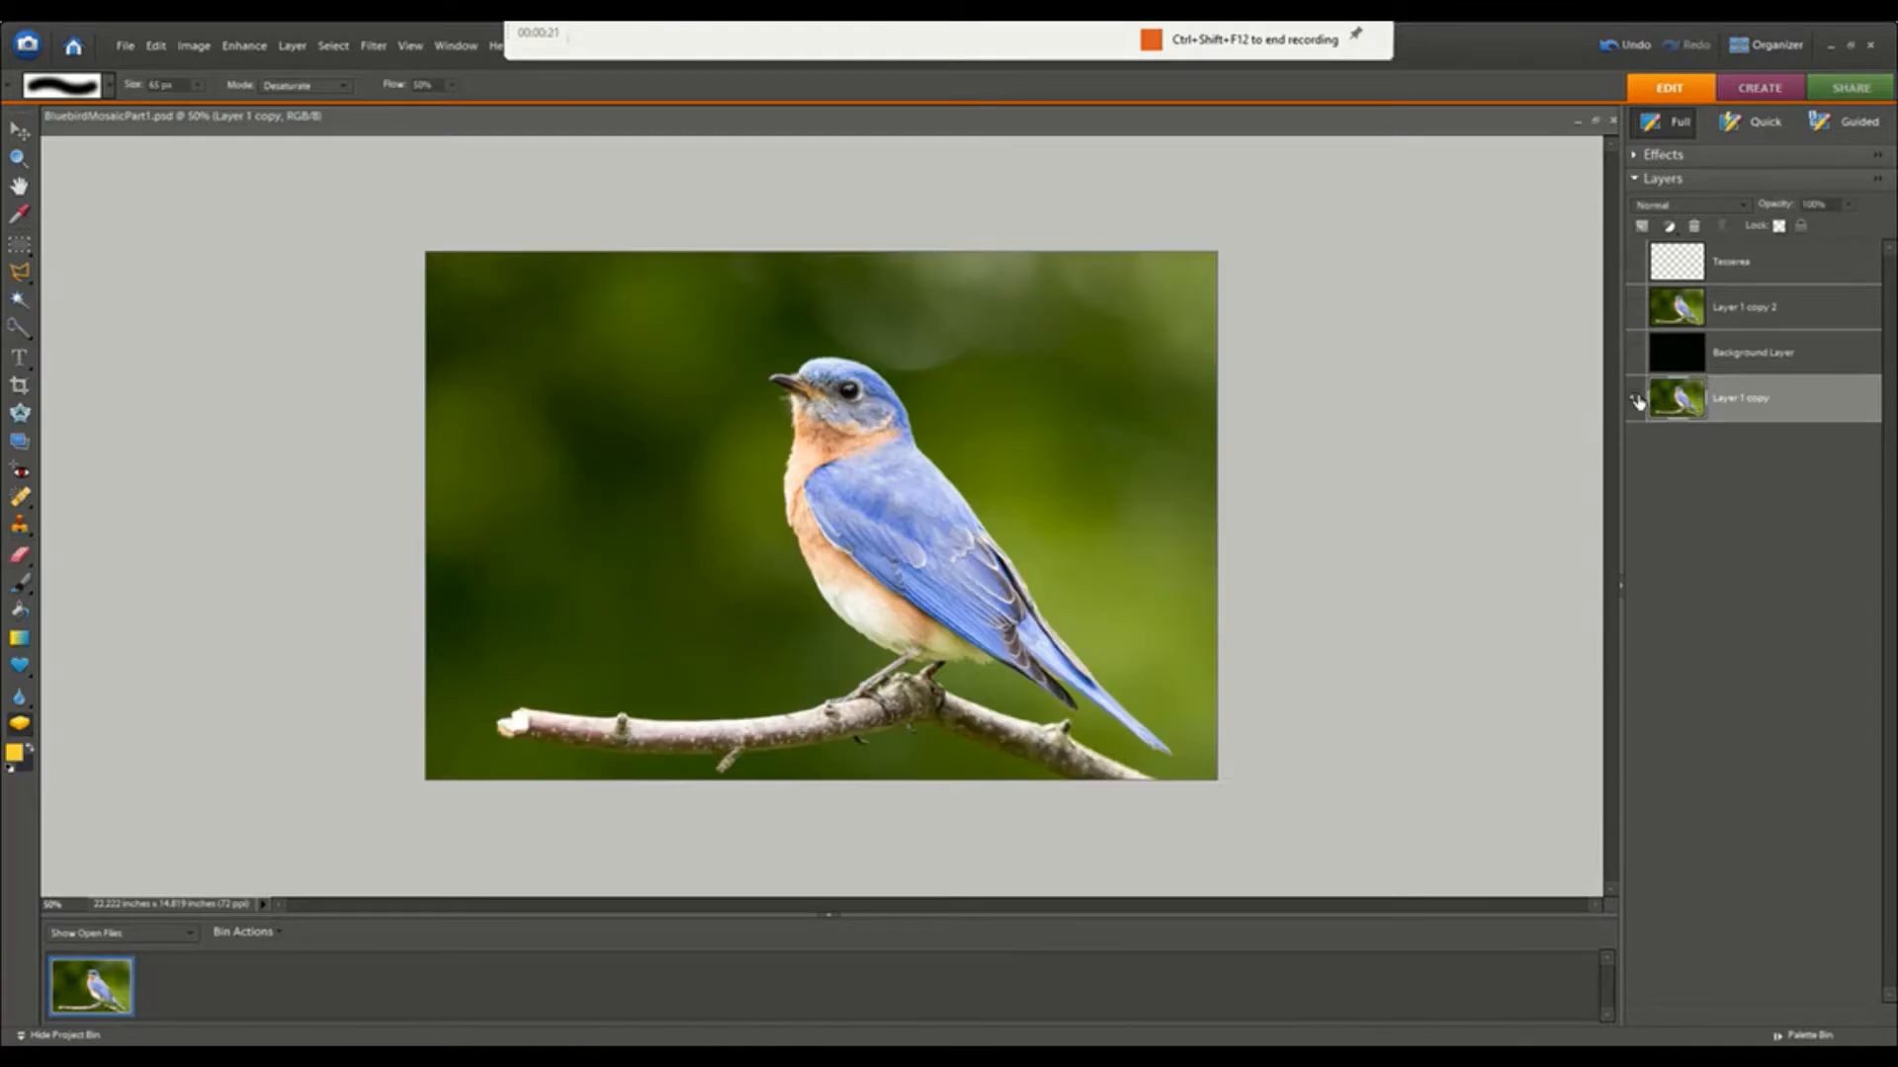
# - Duplicate the Layer 1 copy 2 layer, accepting the default name, and delete the duplicate
pyautogui.rightClick(1803, 312)
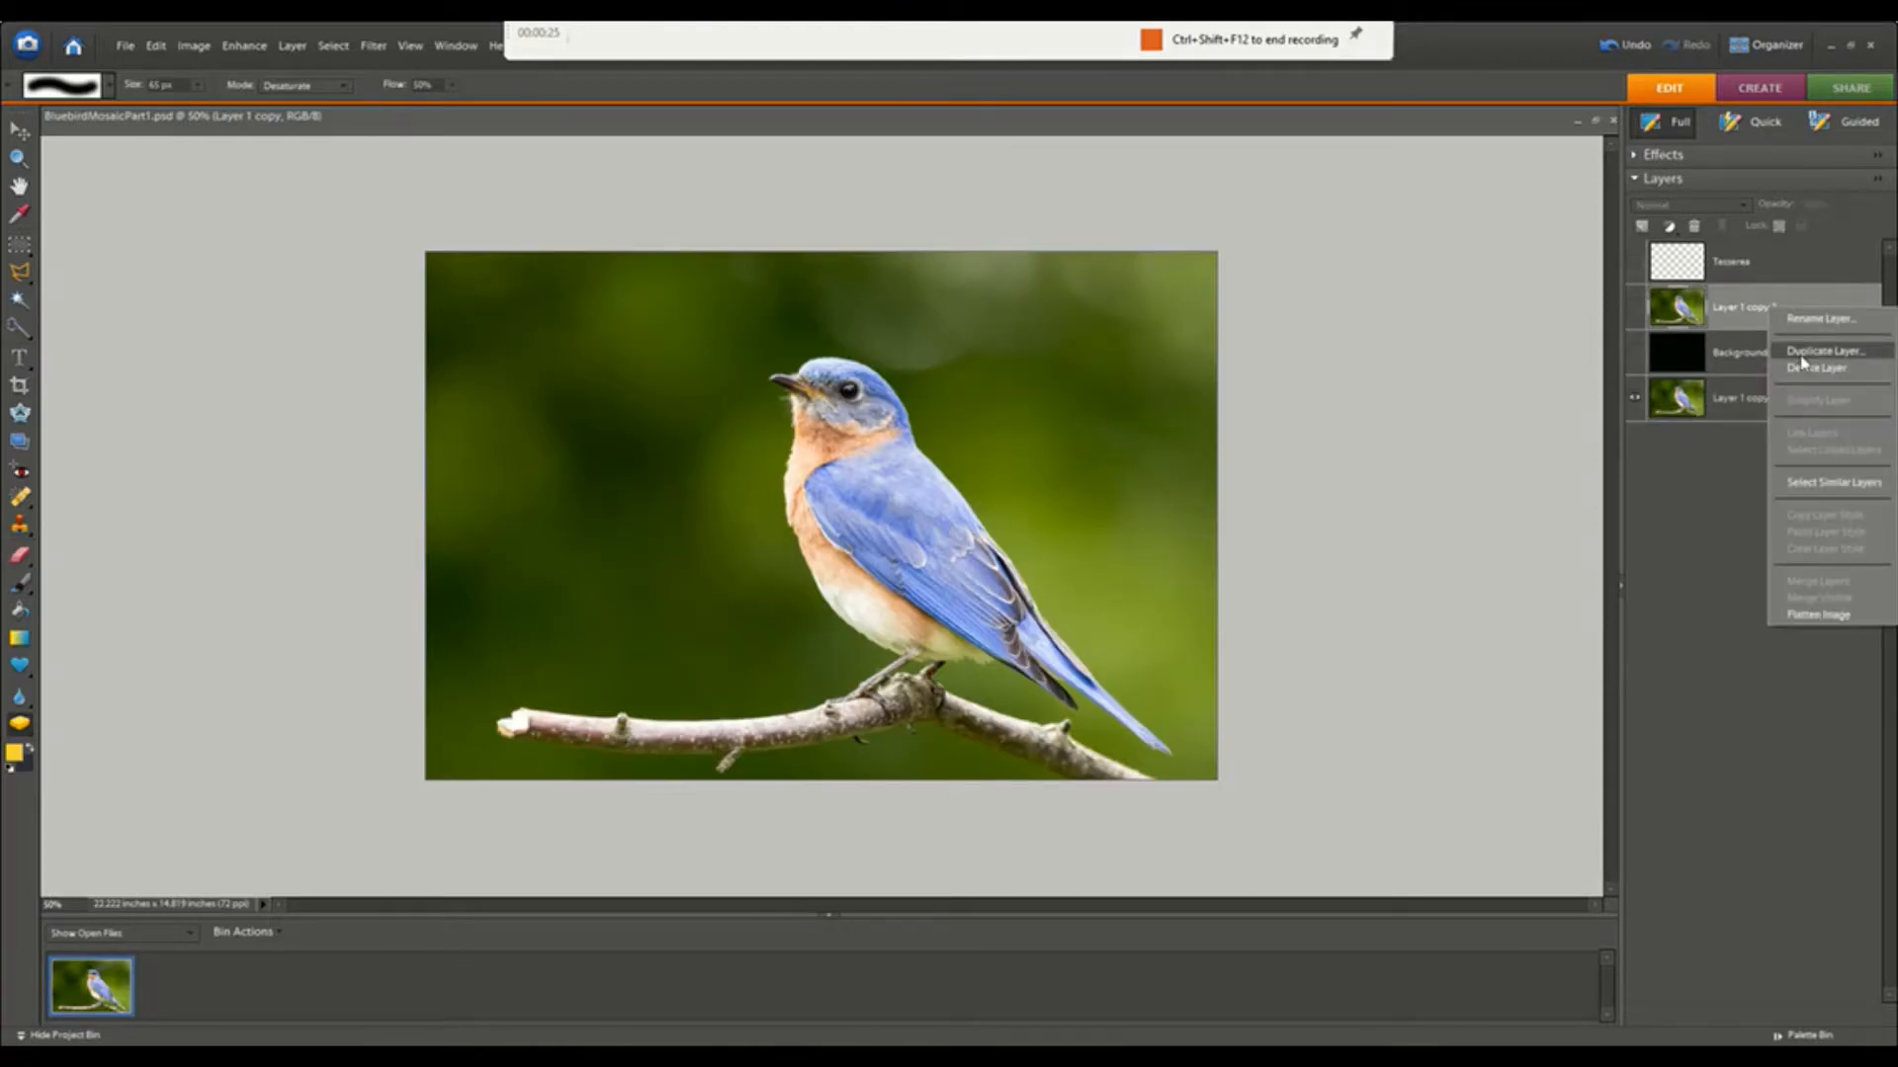
pyautogui.click(1801, 354)
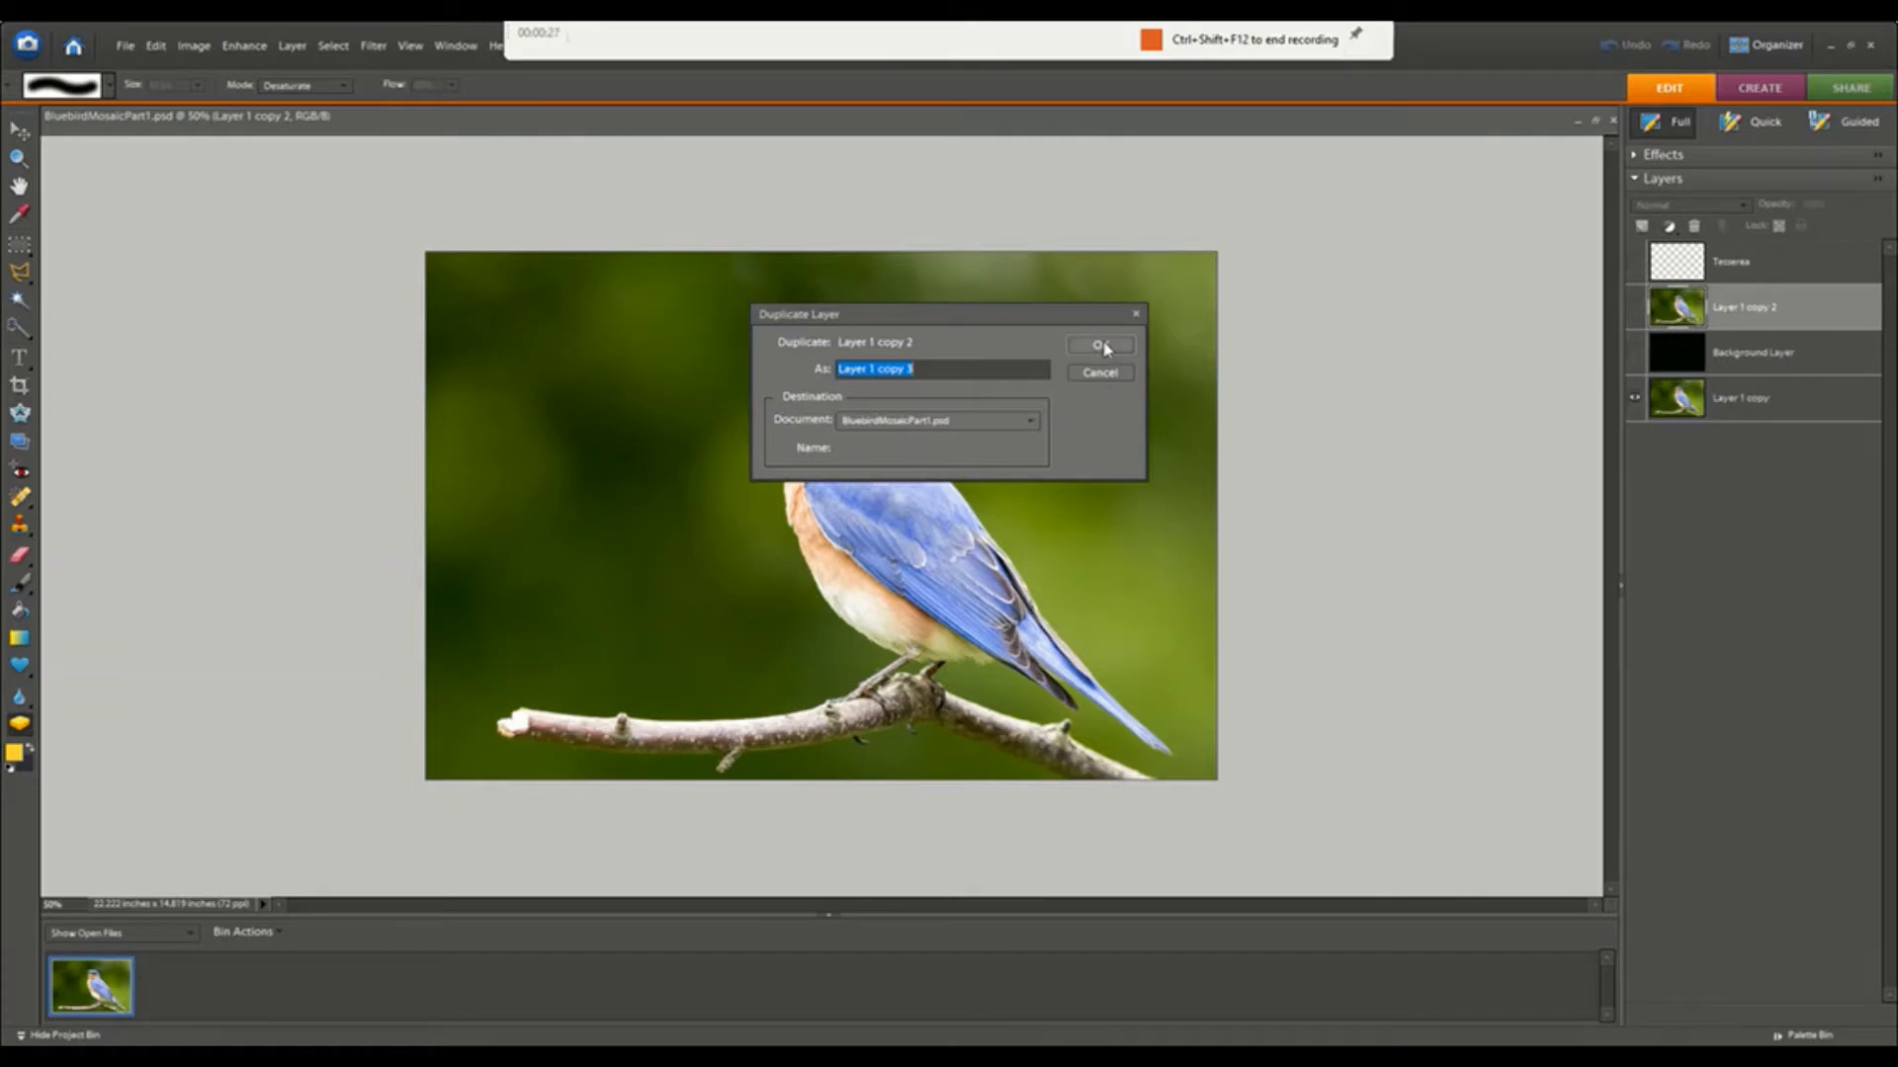
pyautogui.click(1101, 345)
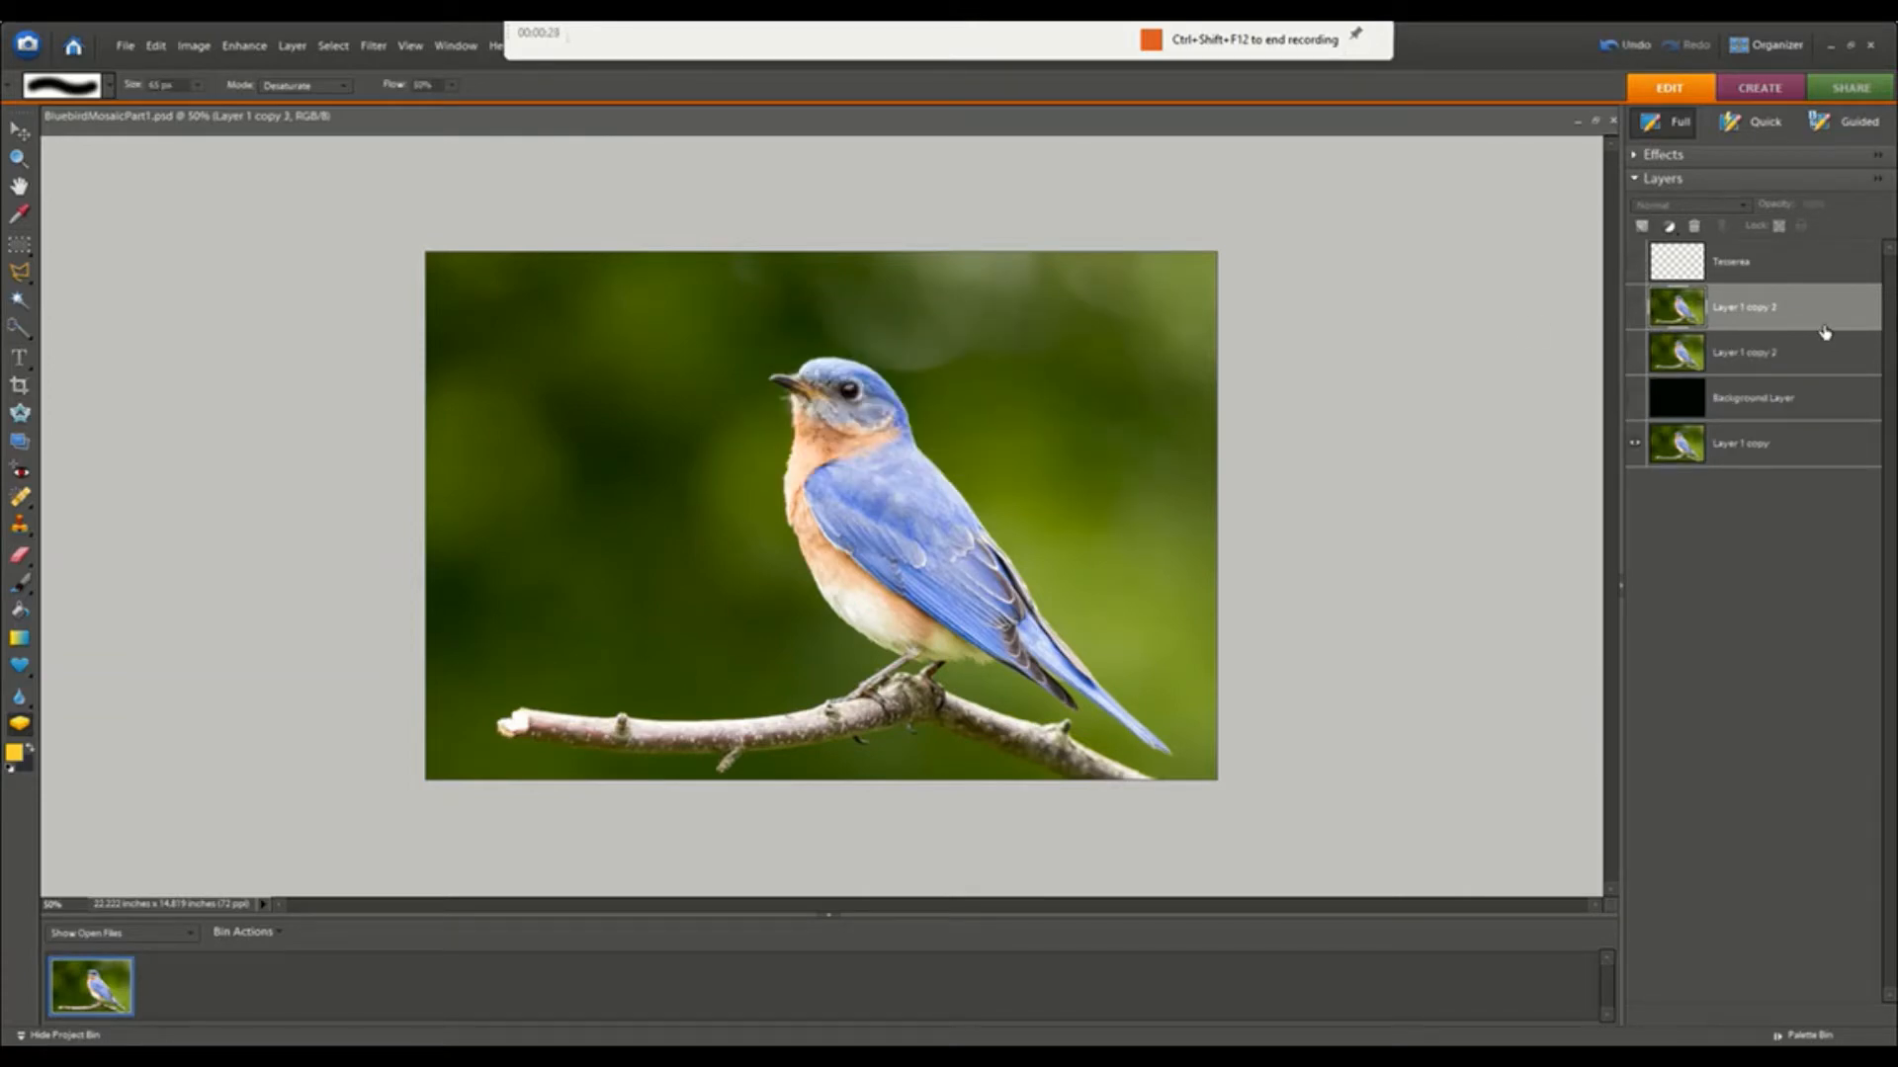
pyautogui.click(1694, 227)
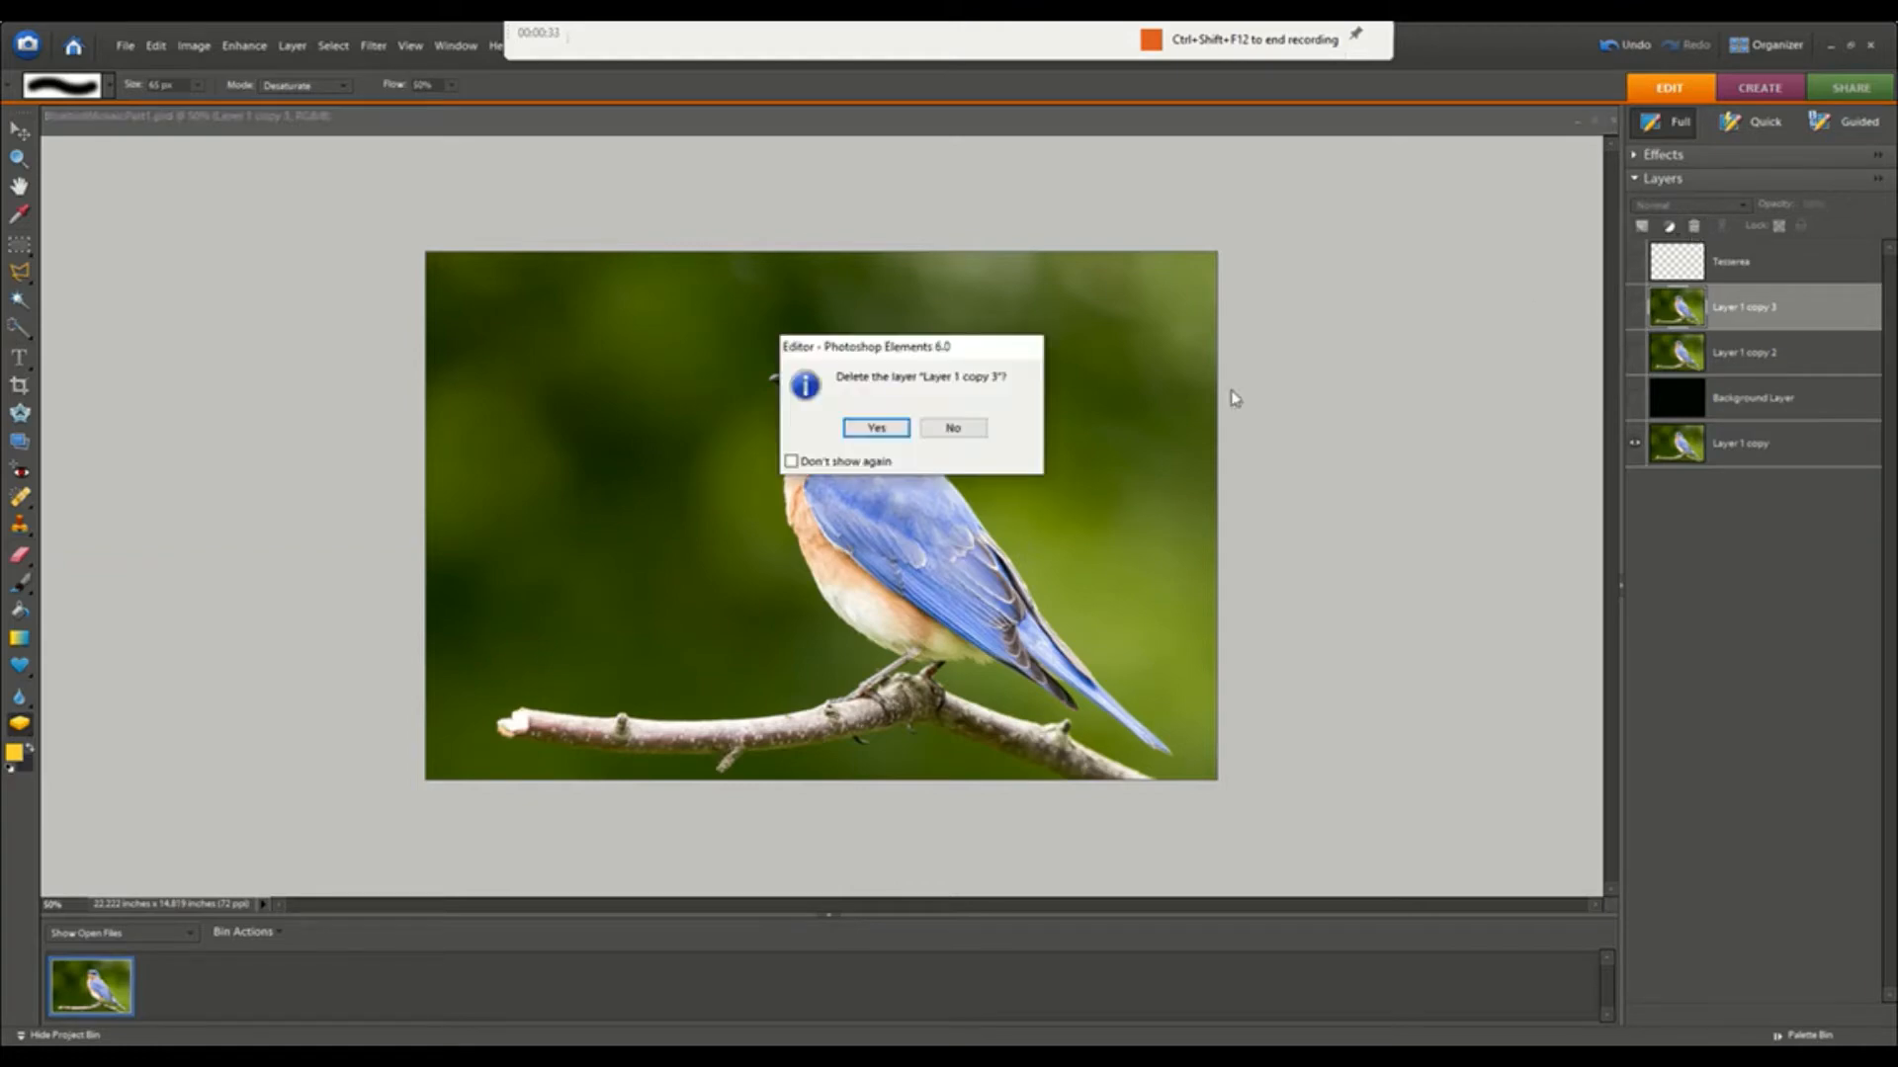
pyautogui.click(876, 428)
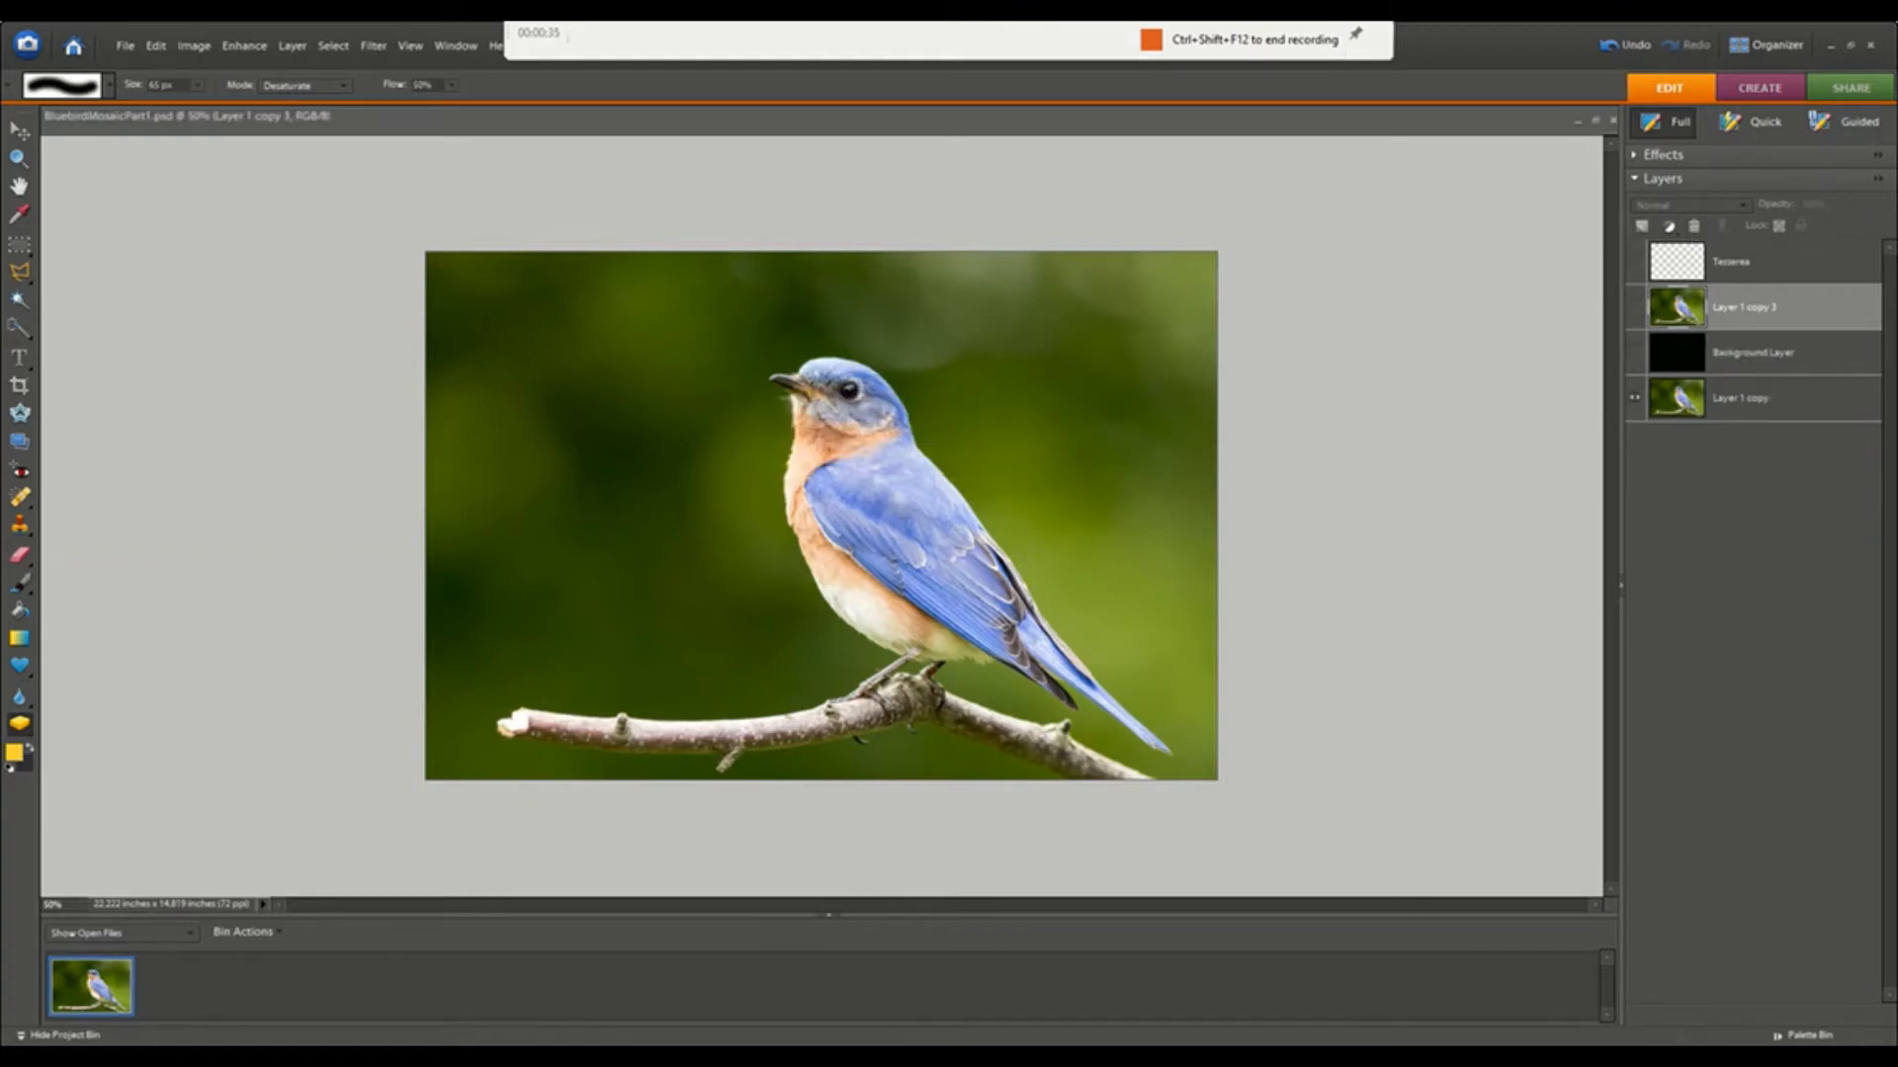
# - Hide Layer 1 copy, show the Tesserea and Layer 1 copy 2 layers, and make Tesserea the active layer
pyautogui.click(1636, 400)
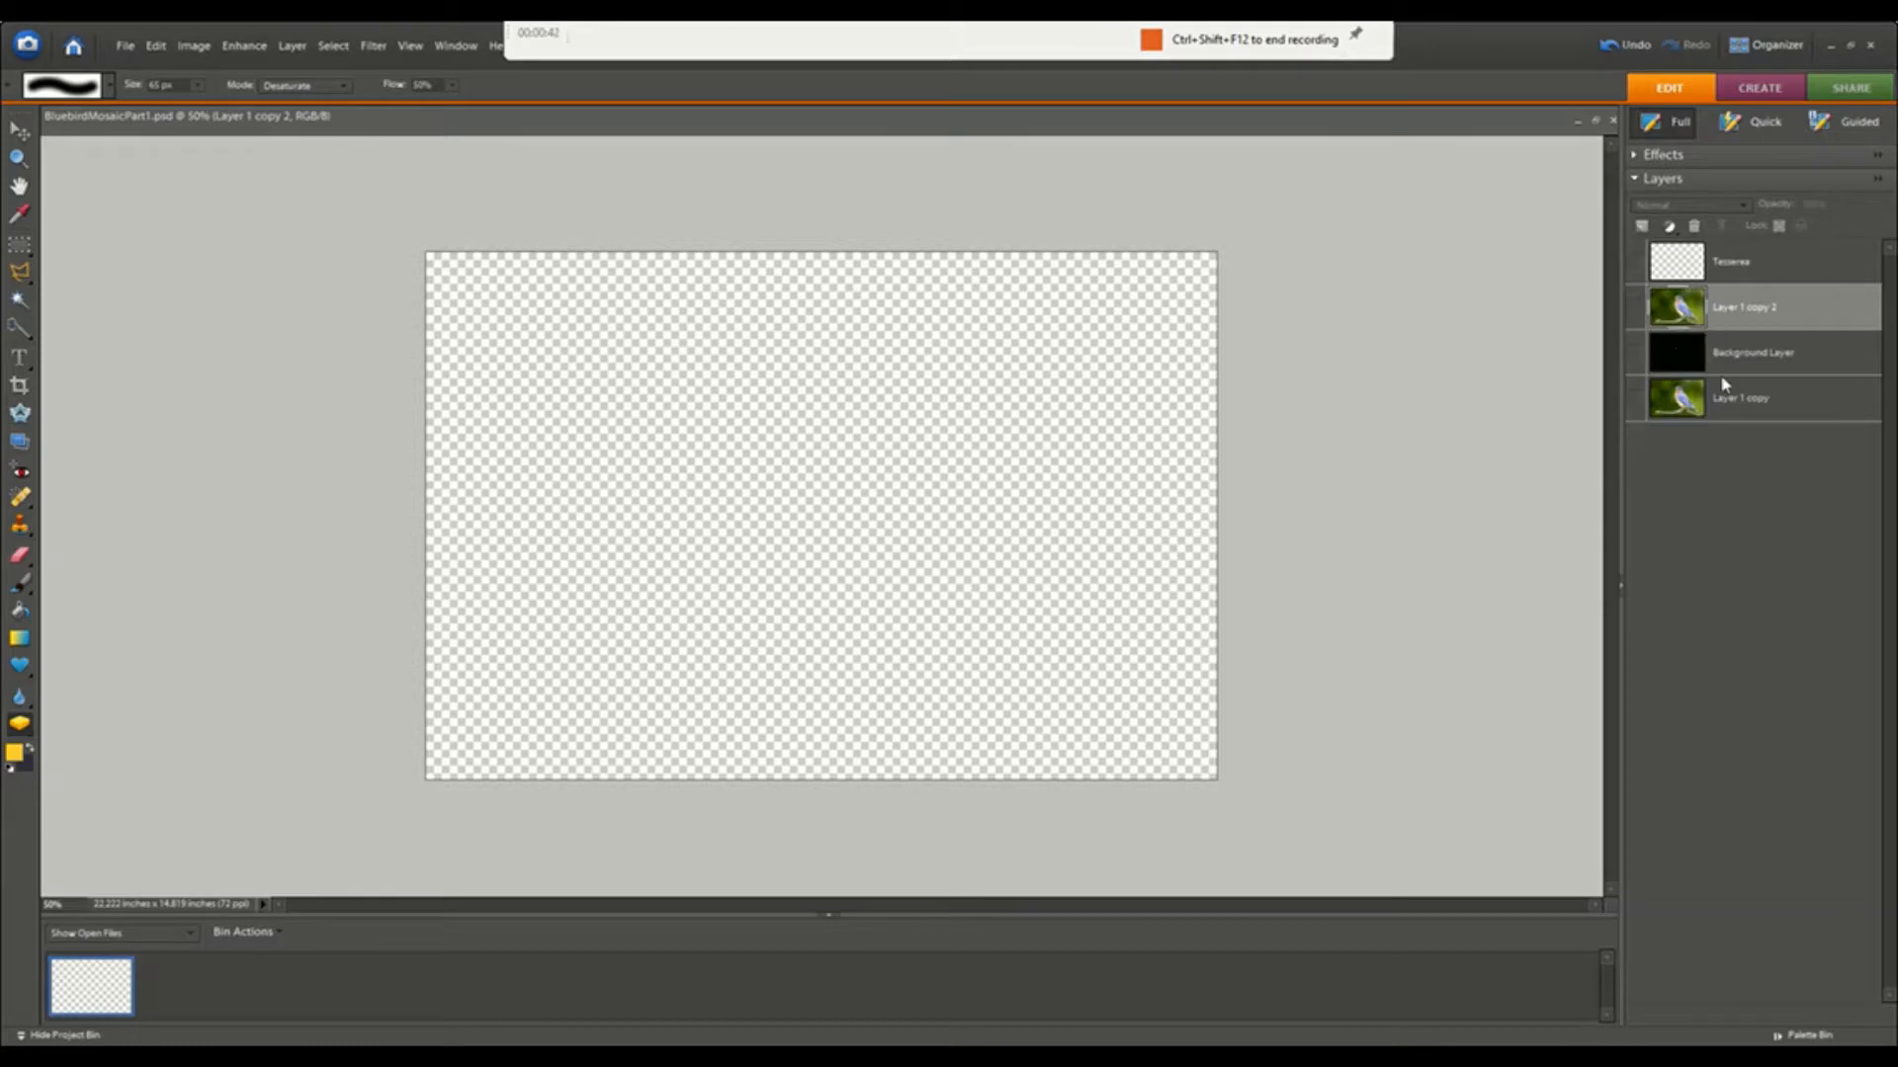
pyautogui.click(1635, 267)
pyautogui.click(1636, 310)
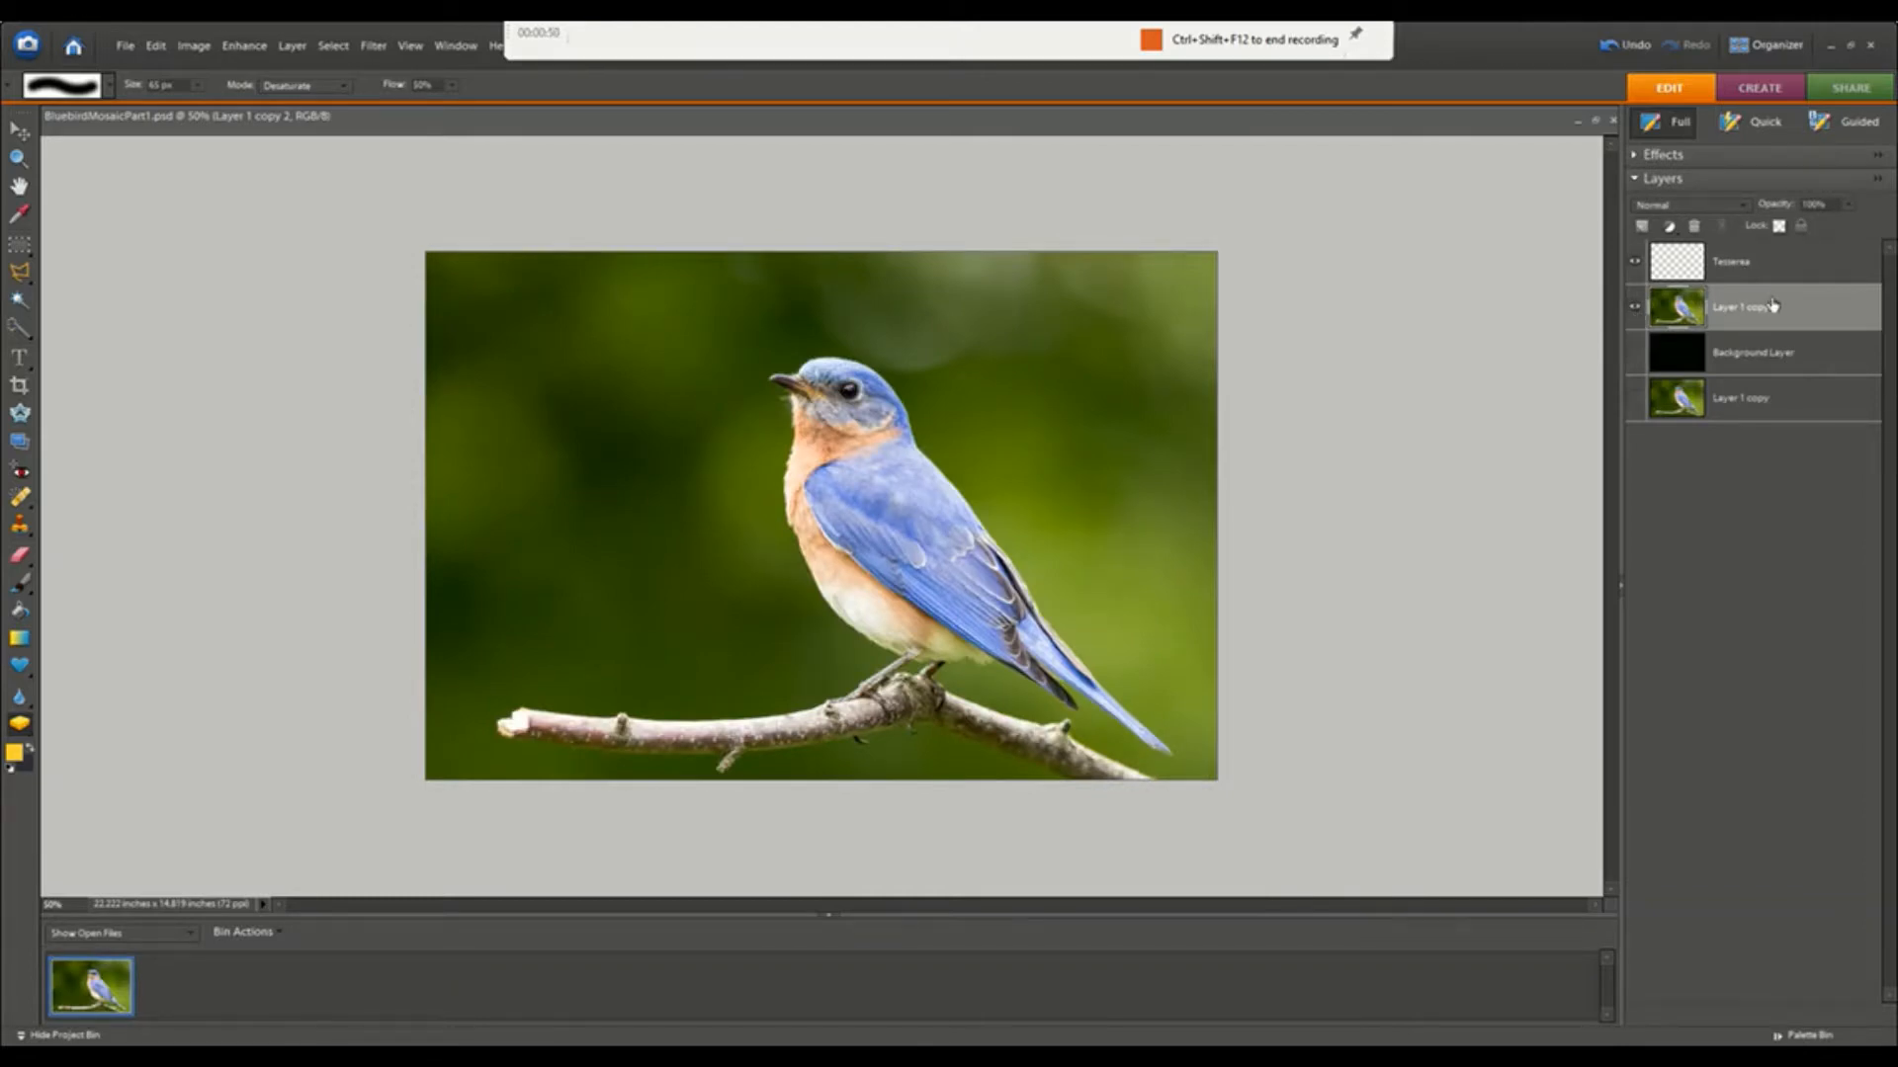
pyautogui.moveTo(1779, 304)
pyautogui.mouseDown()
pyautogui.moveTo(1772, 375)
pyautogui.moveTo(1760, 289)
pyautogui.moveTo(1761, 305)
pyautogui.mouseUp()
pyautogui.click(1754, 267)
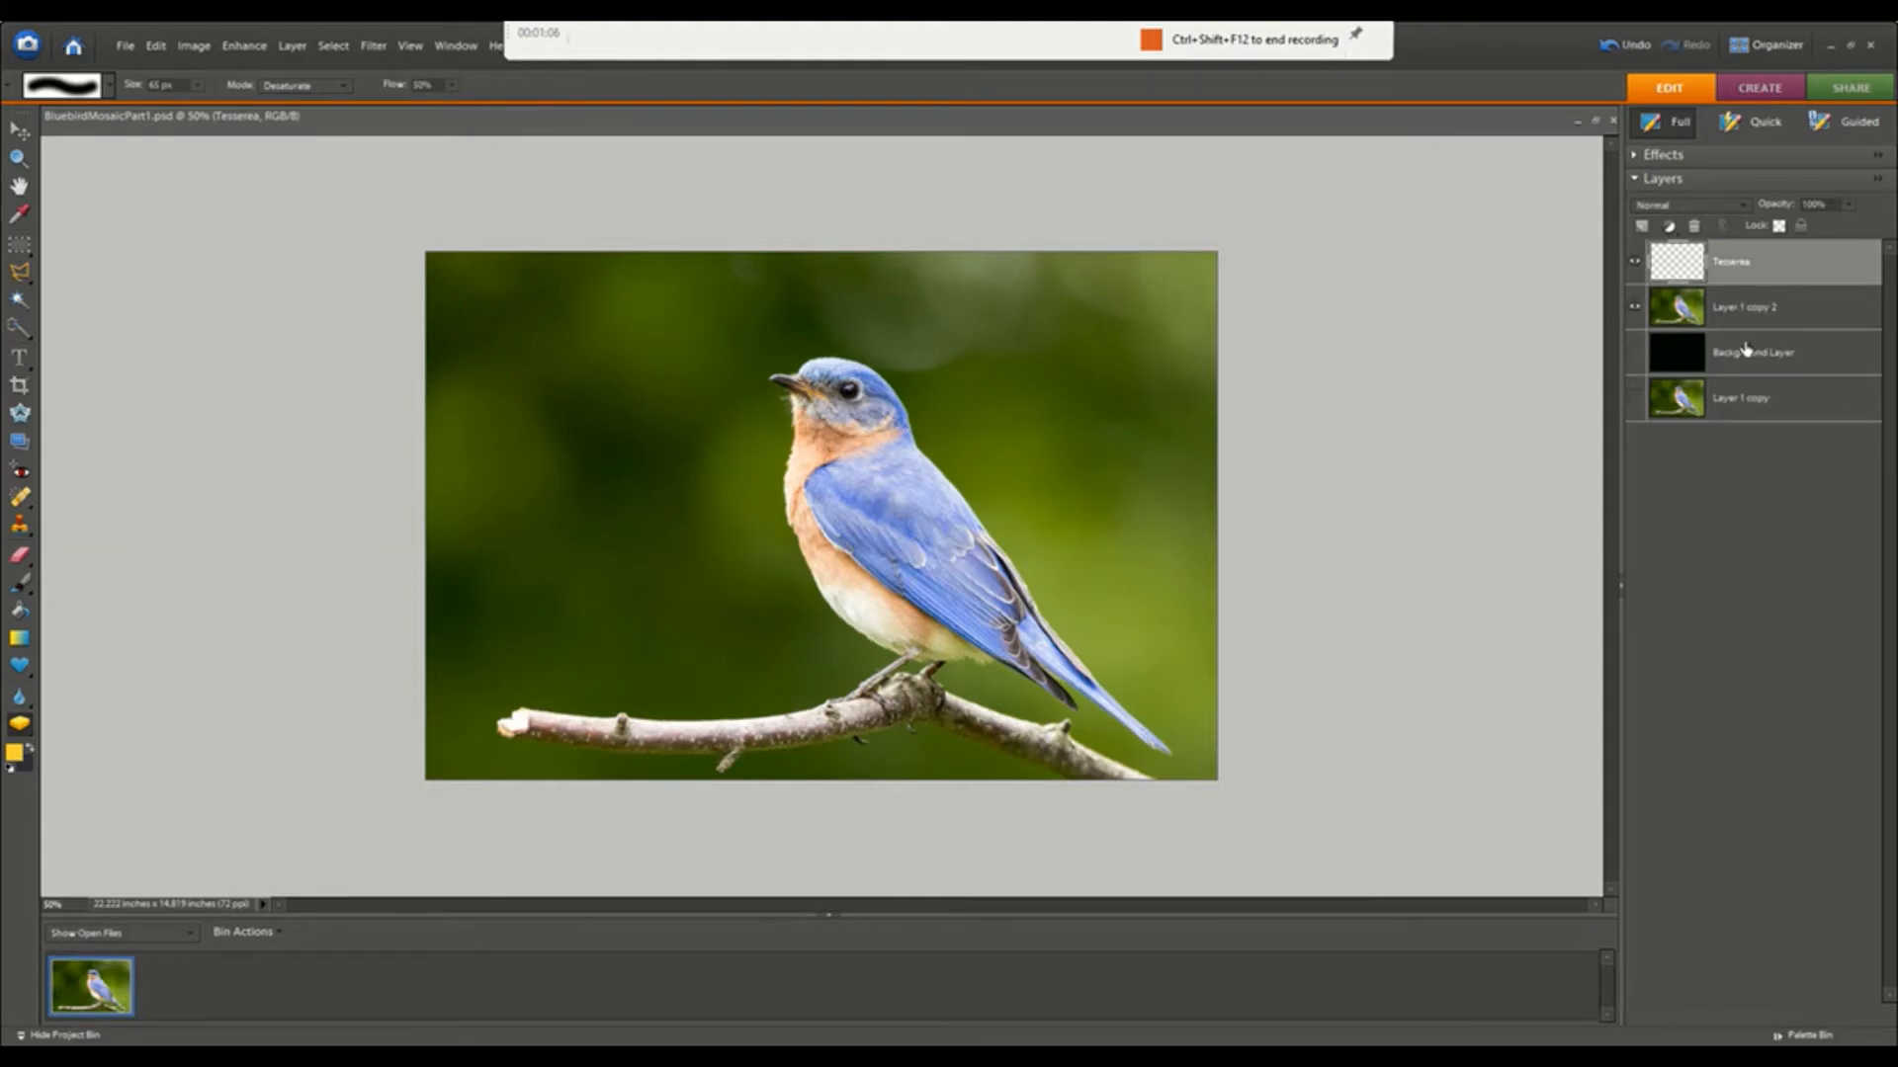
pyautogui.click(1769, 312)
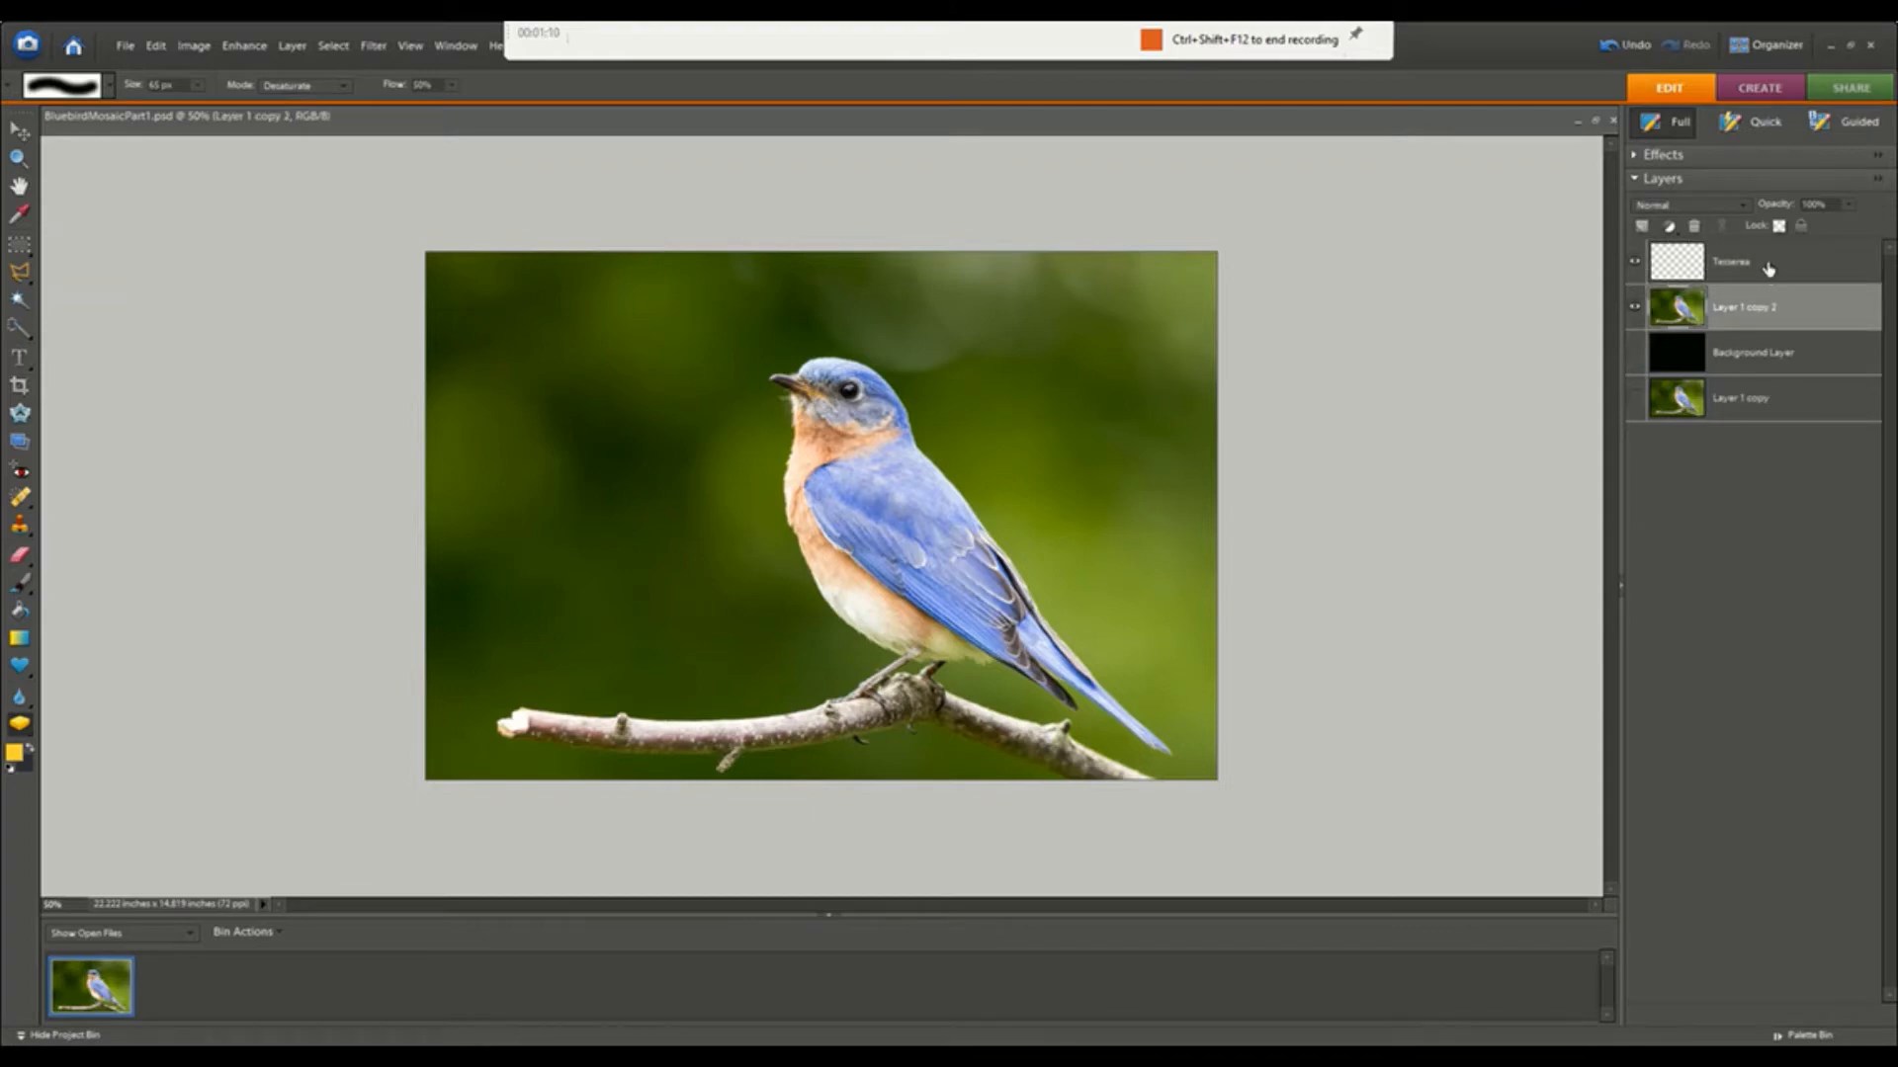
pyautogui.click(1770, 269)
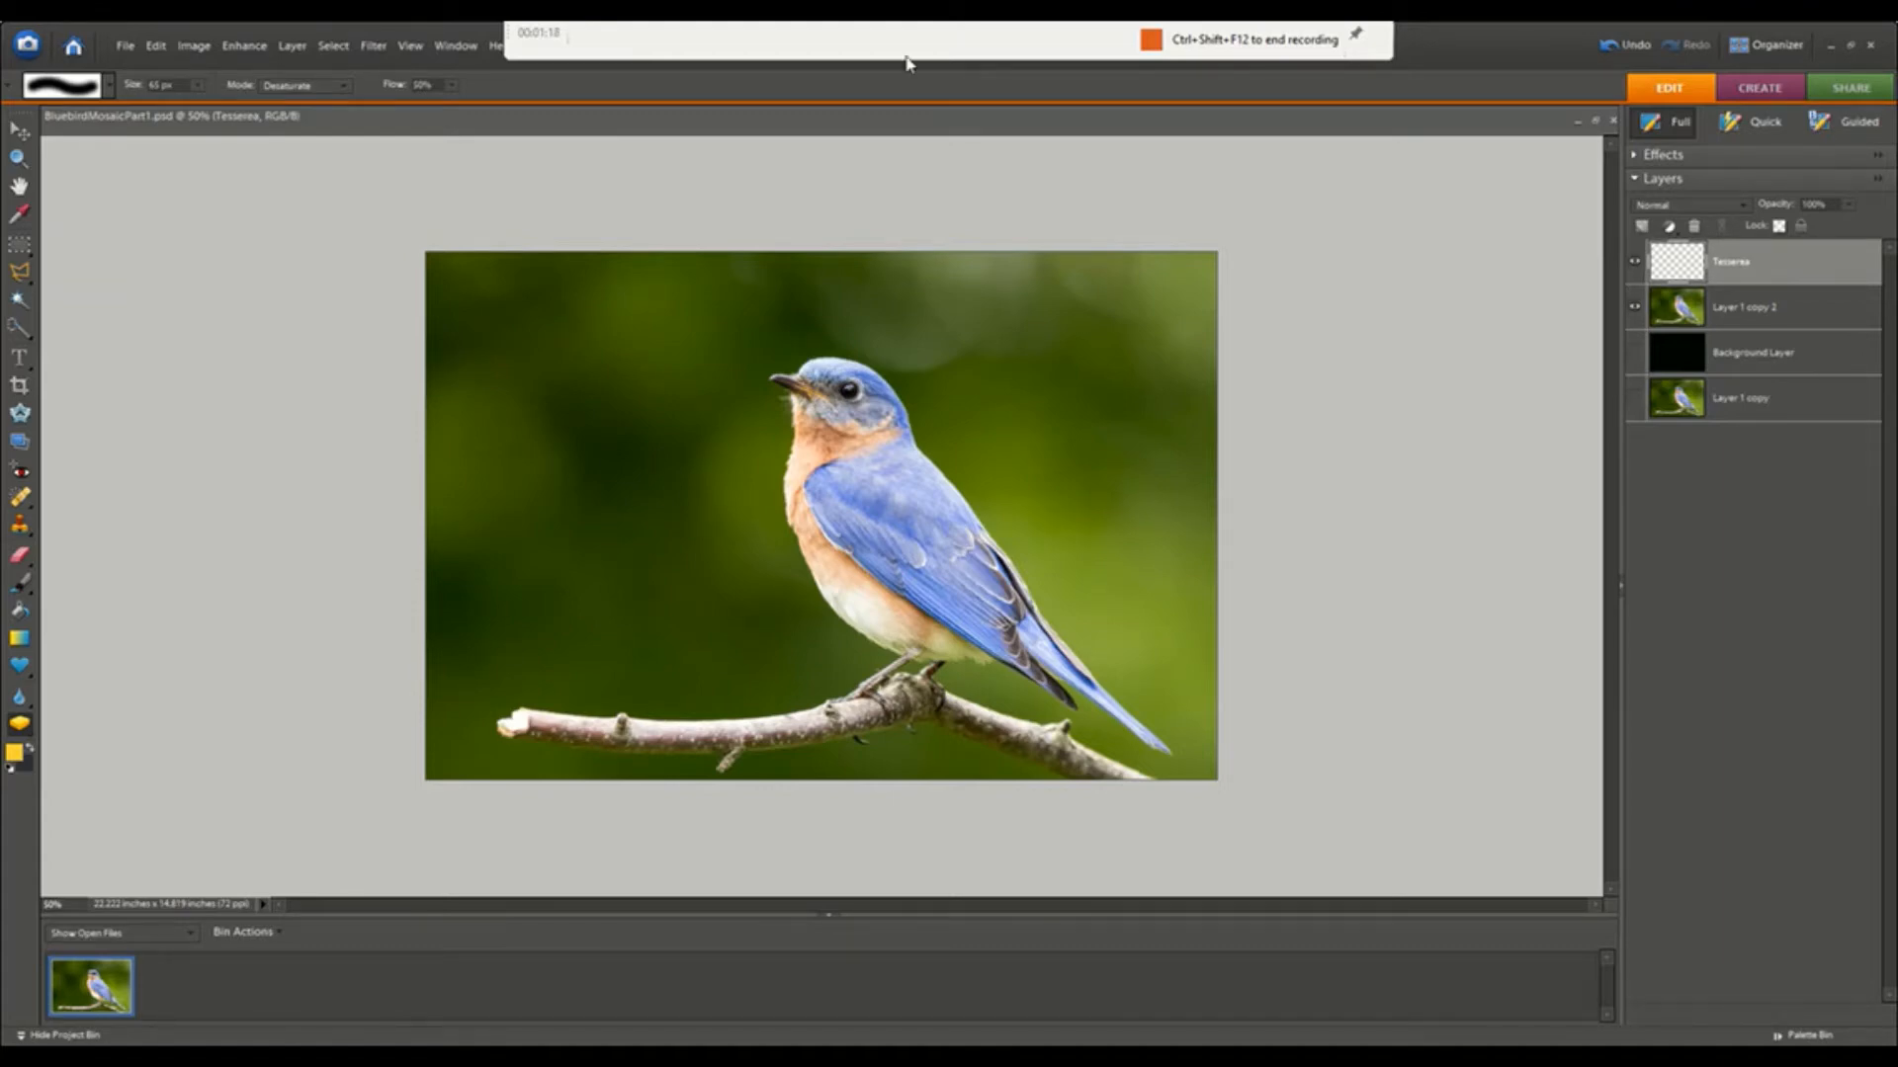
# - Outline the left half of the pale rounded feather on the bird's wing with the Polygonal Lasso tool
pyautogui.click(413, 46)
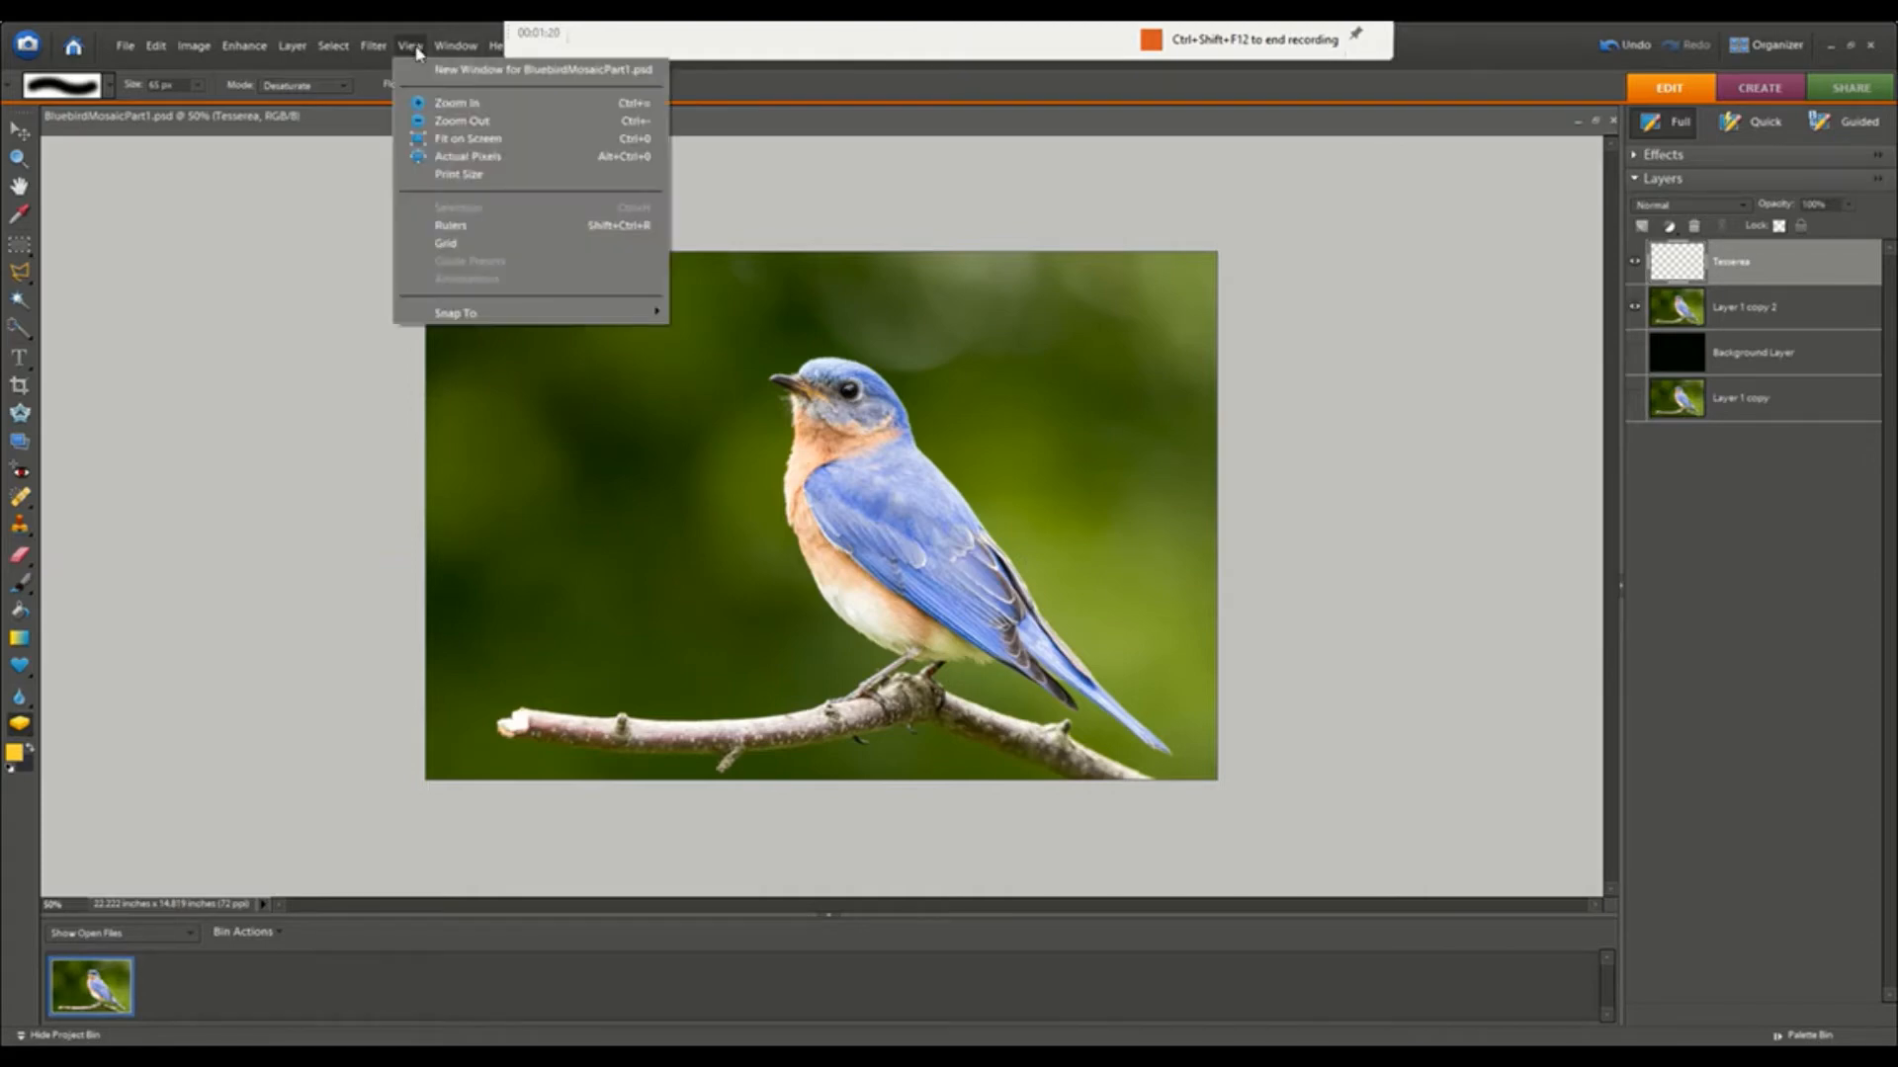
pyautogui.click(422, 102)
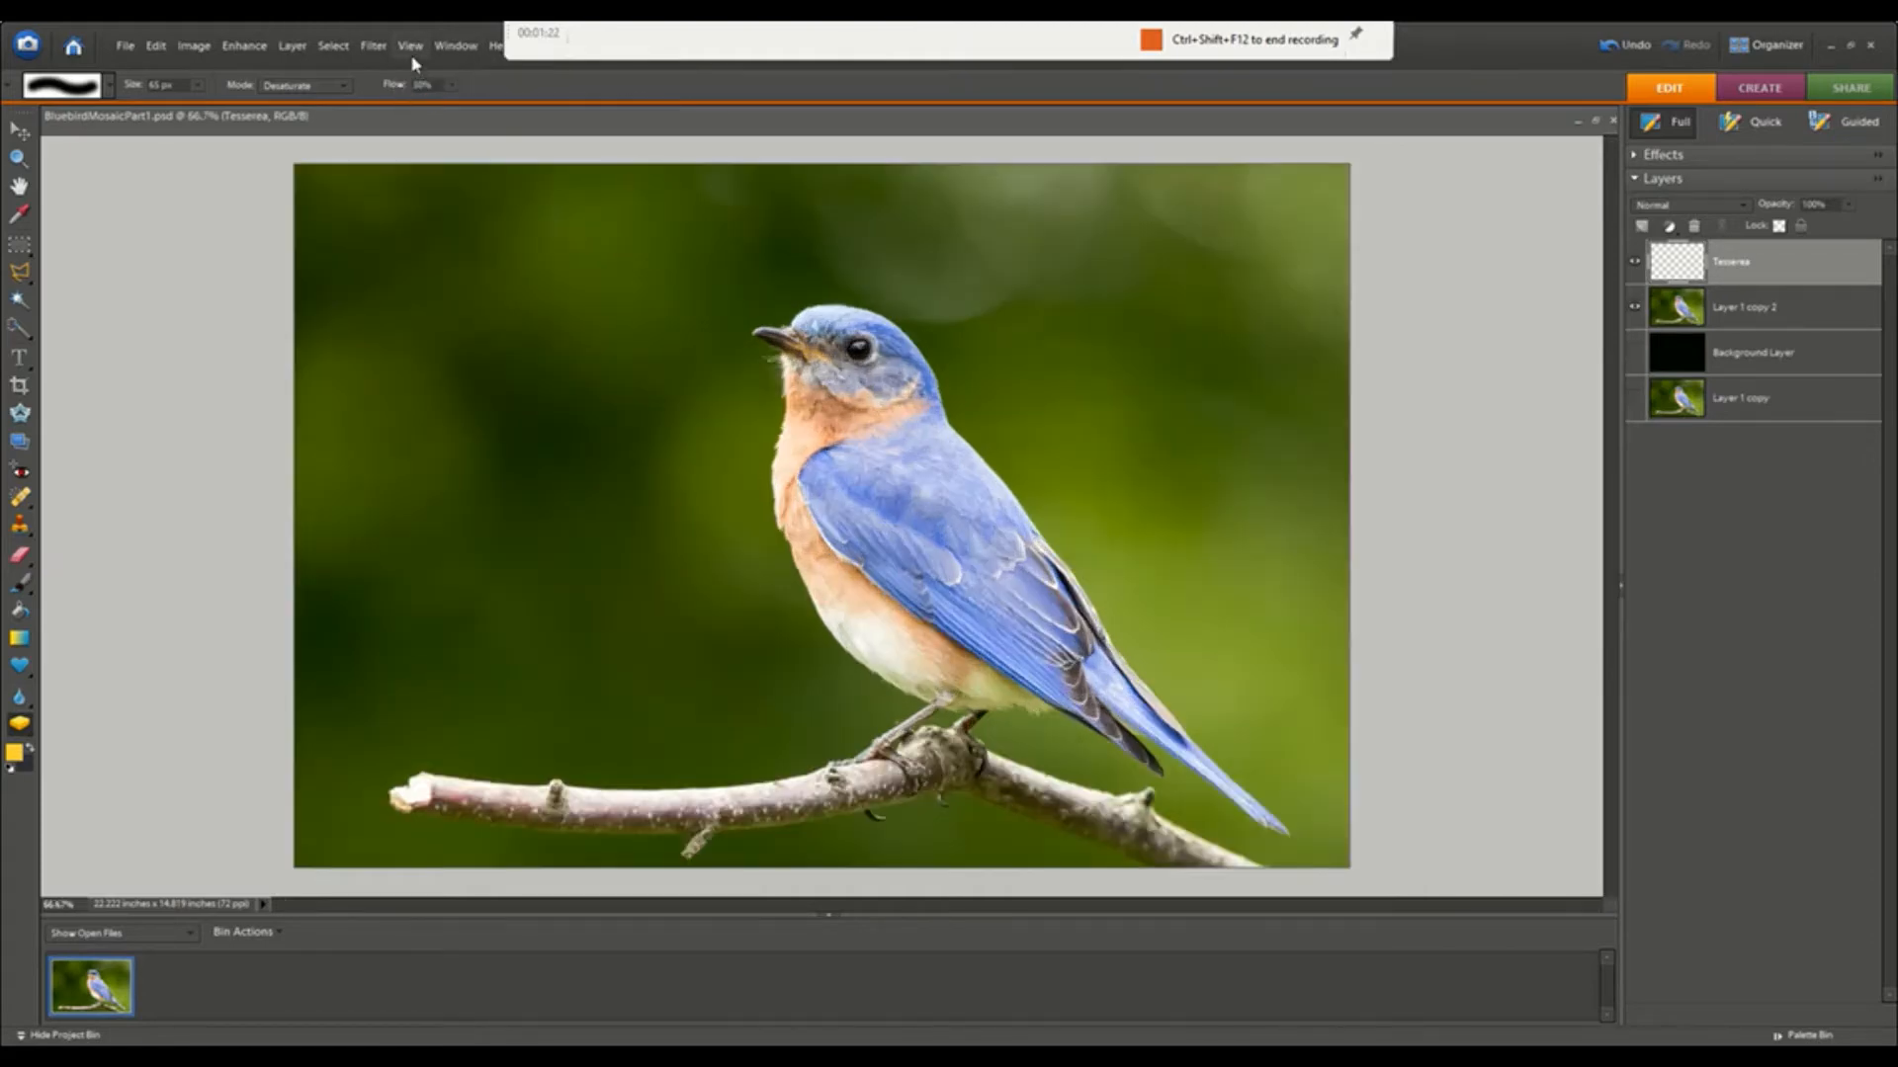
pyautogui.click(411, 47)
pyautogui.click(423, 103)
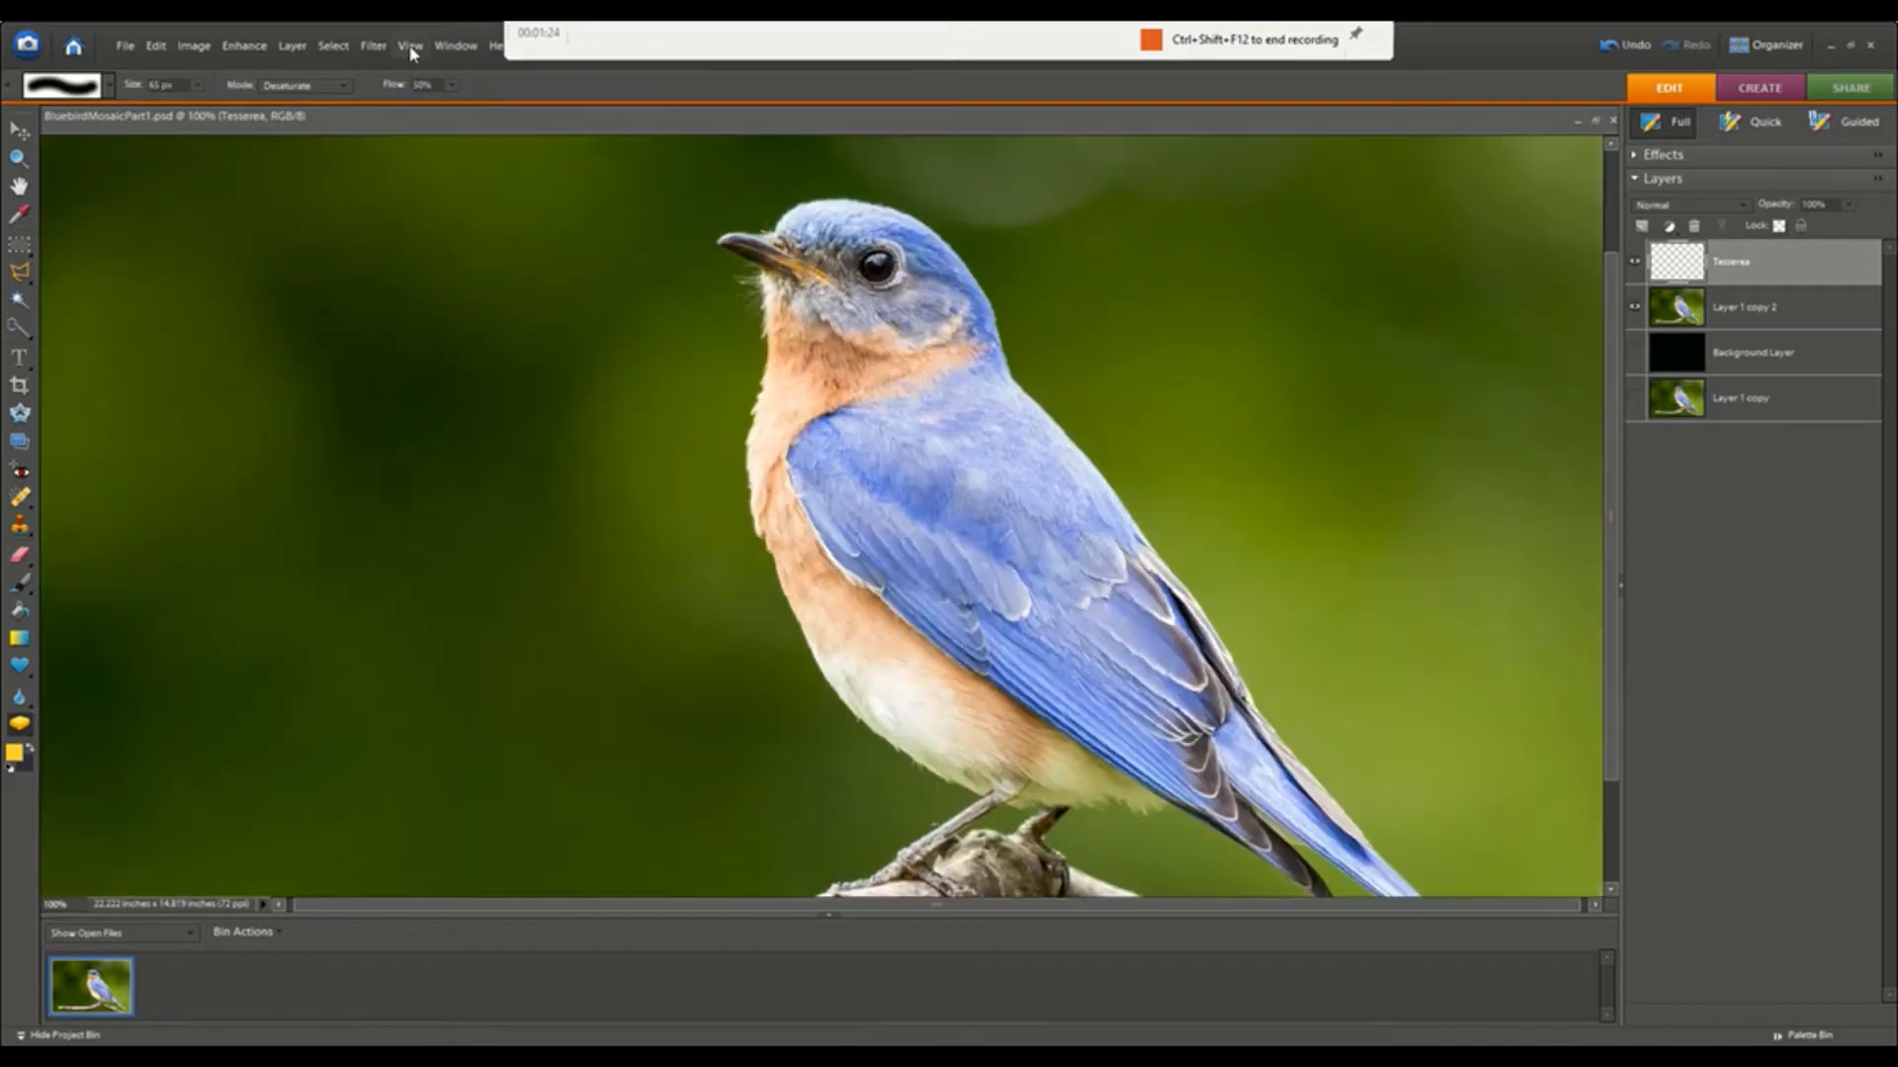
pyautogui.click(409, 46)
pyautogui.click(446, 103)
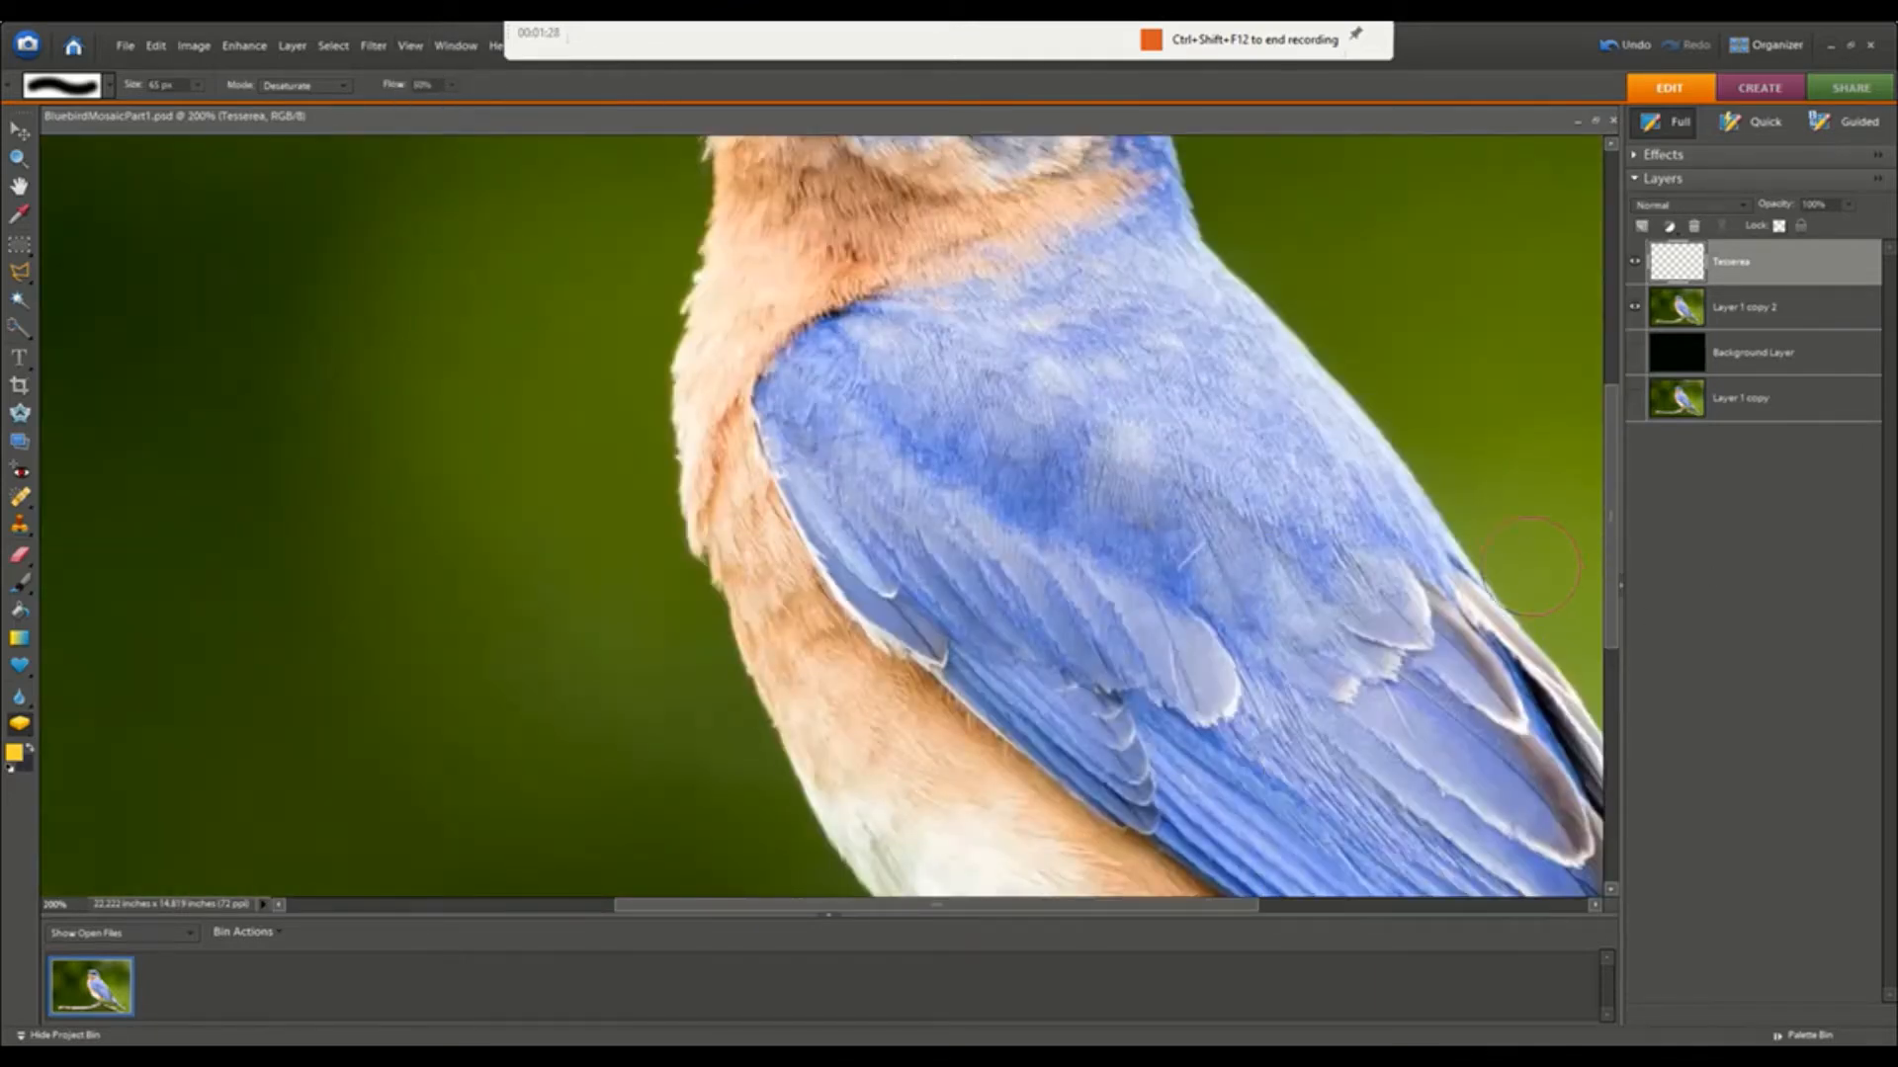
pyautogui.moveTo(1614, 555); pyautogui.dragTo(1614, 532)
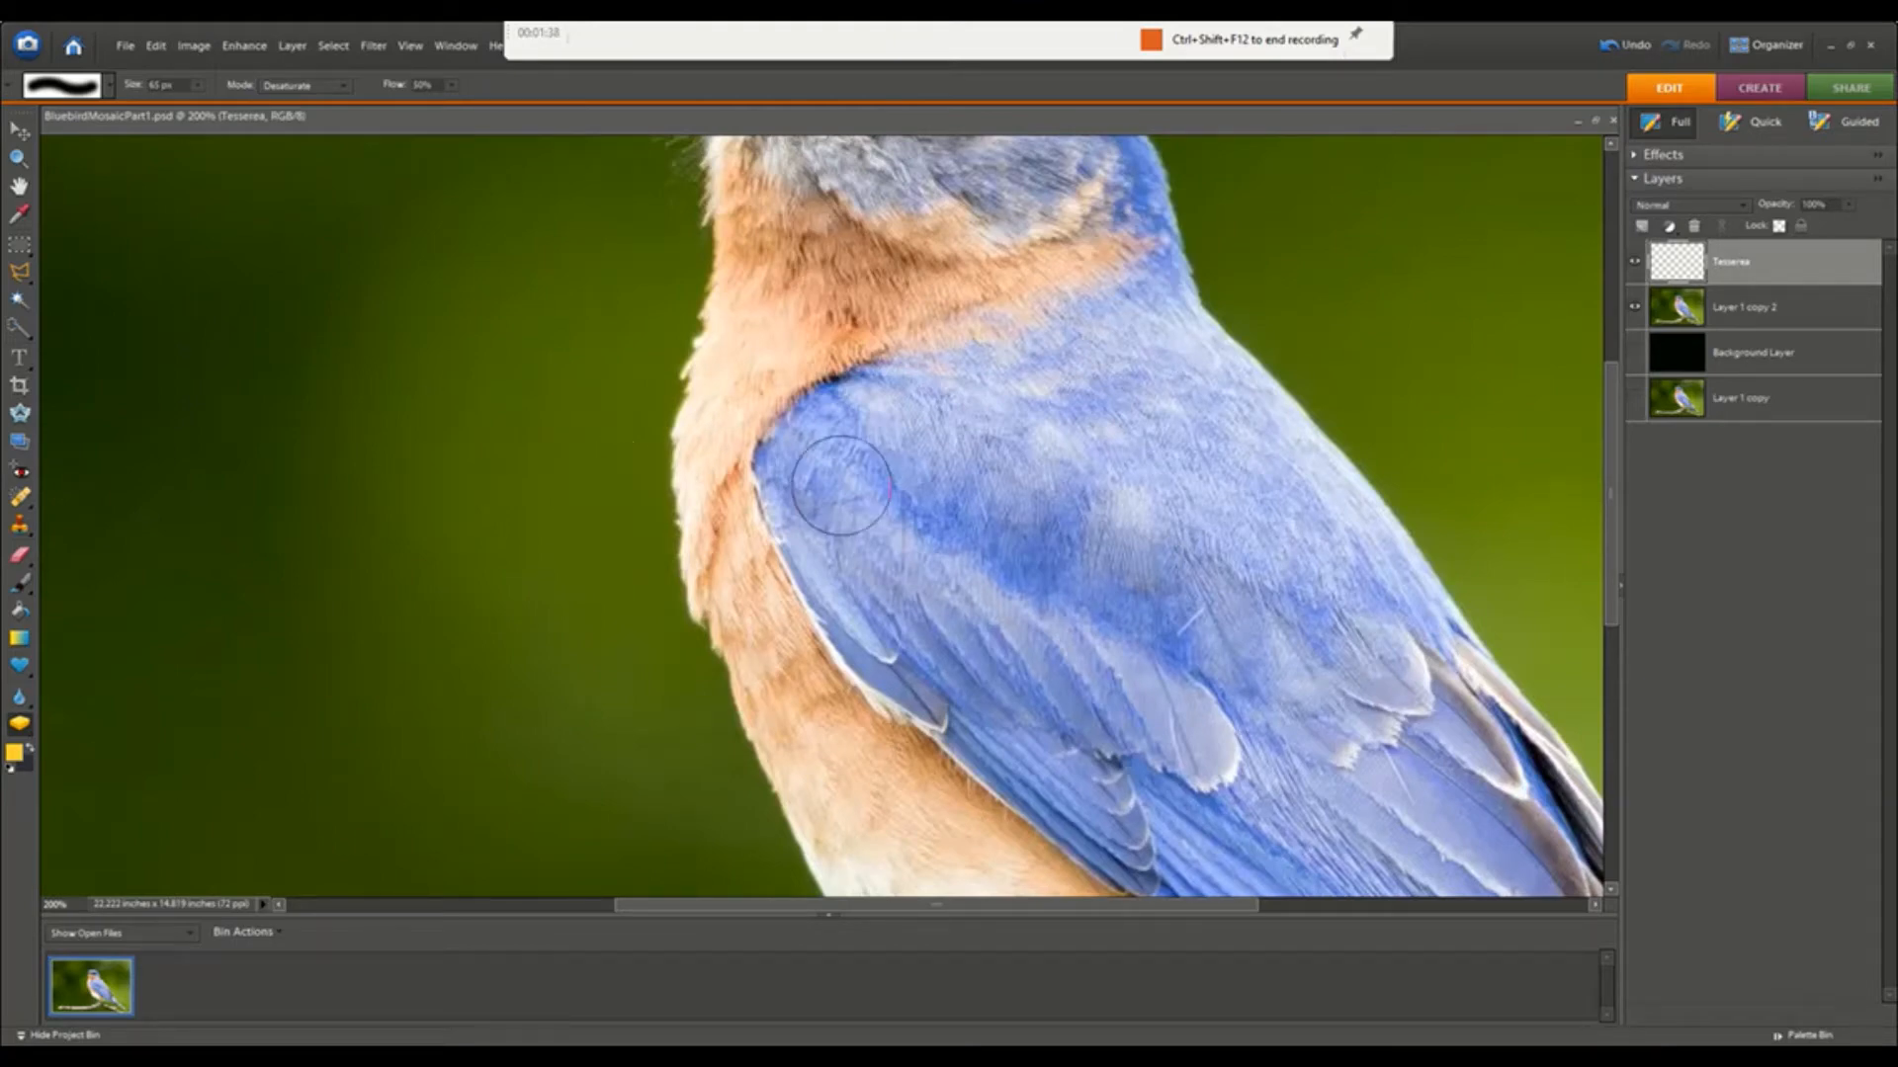
pyautogui.click(26, 279)
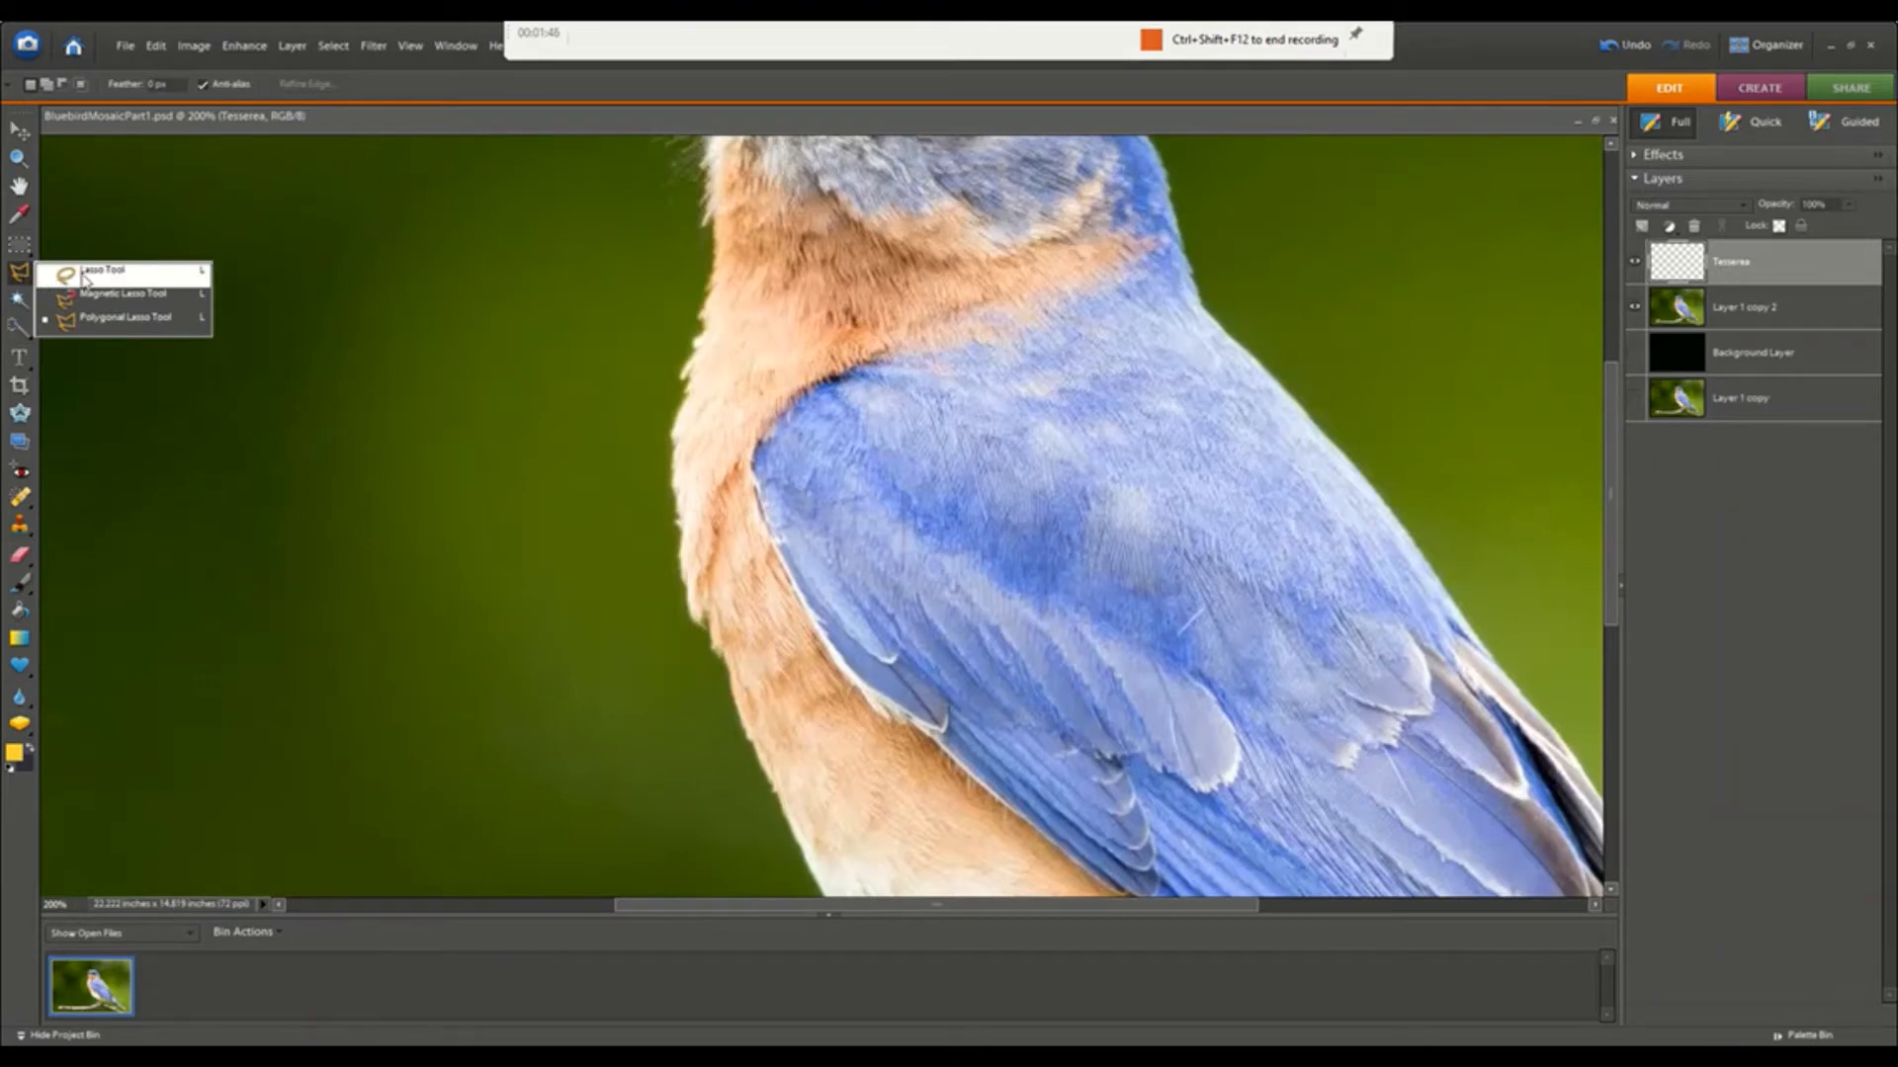
pyautogui.click(163, 281)
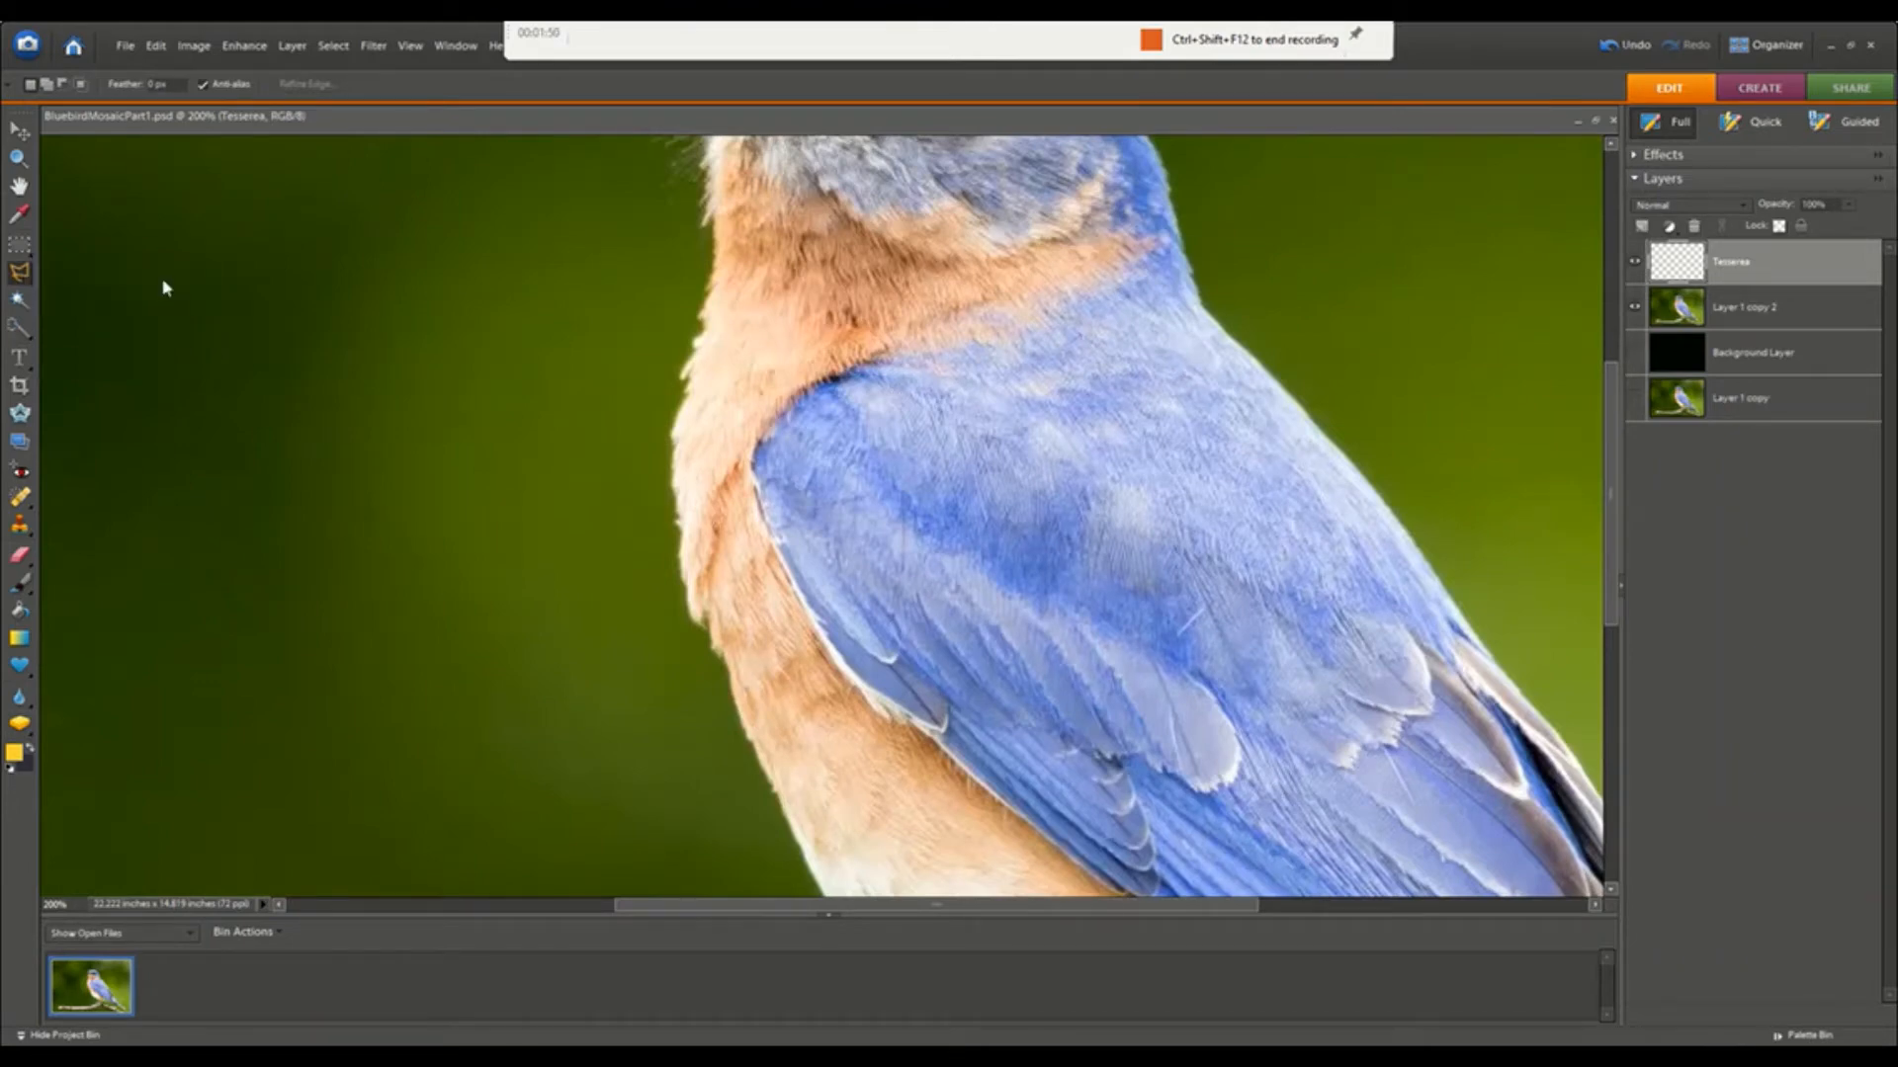
pyautogui.click(22, 284)
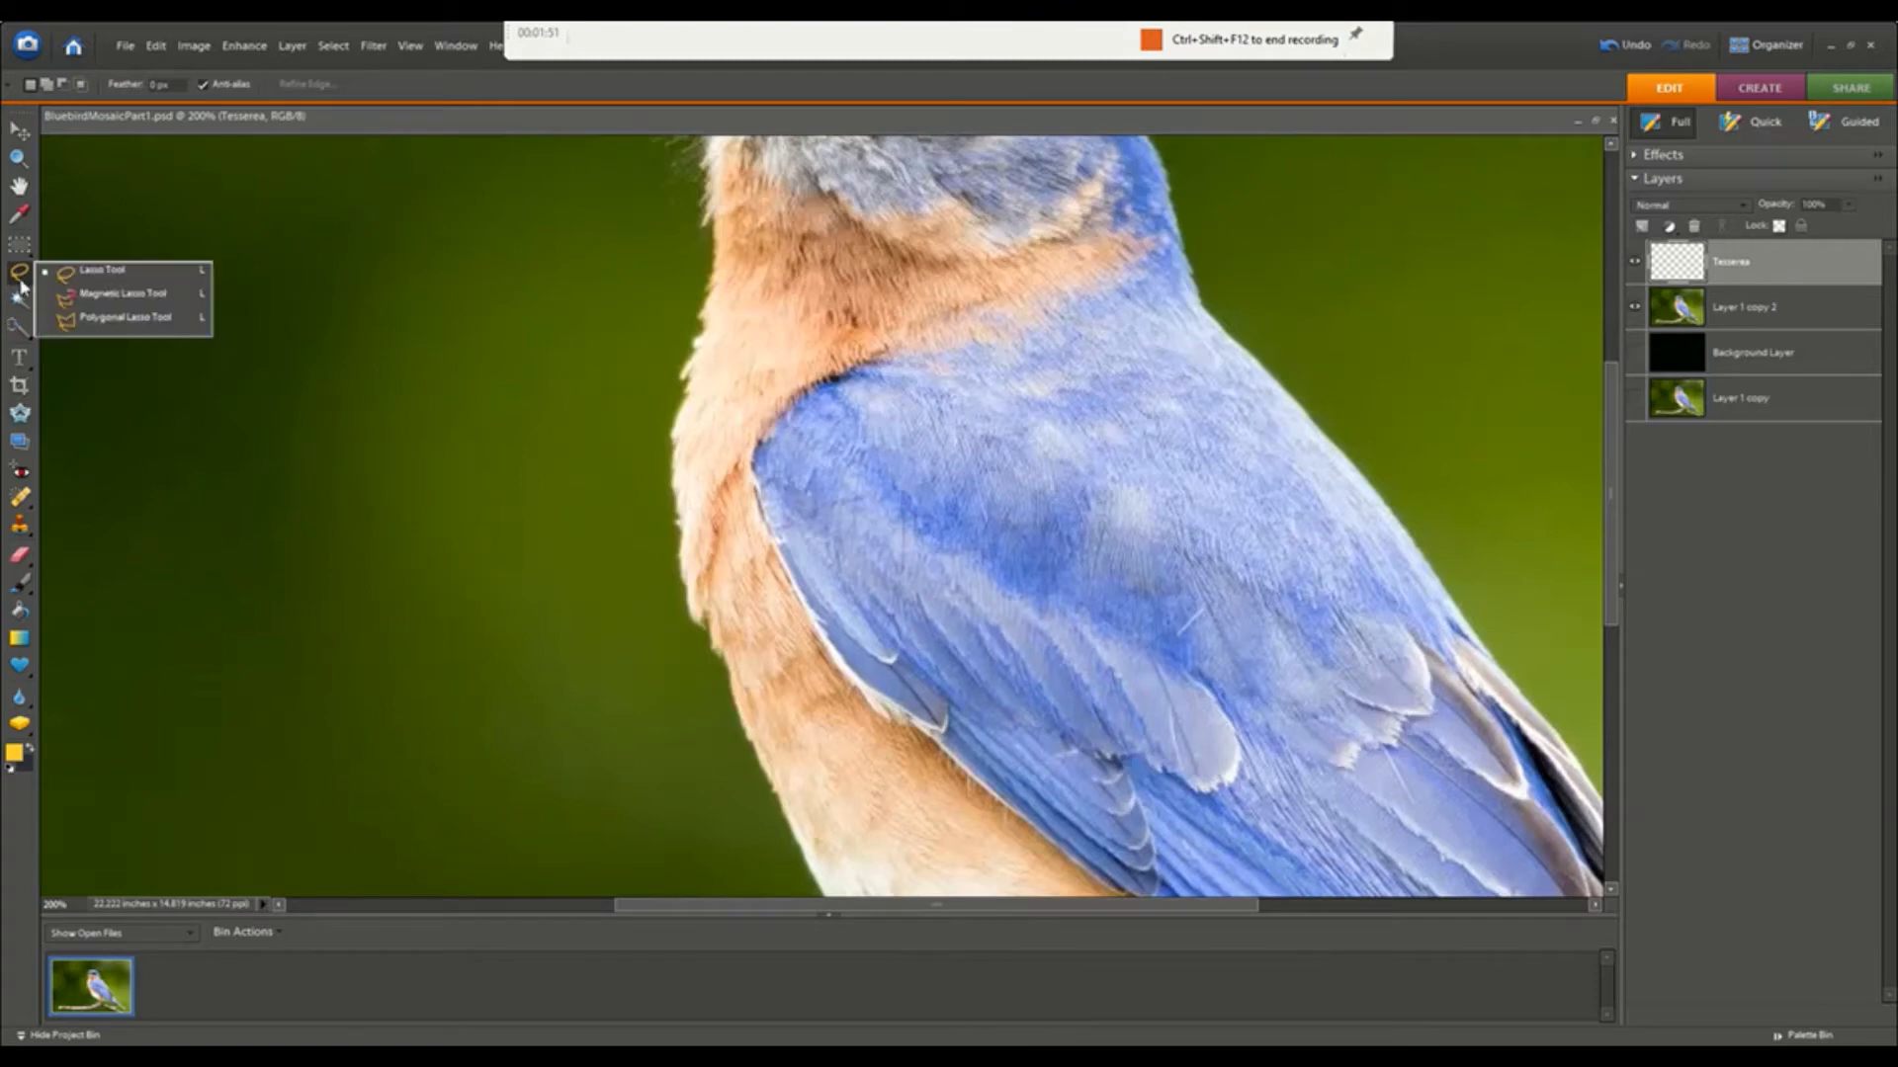
pyautogui.click(103, 321)
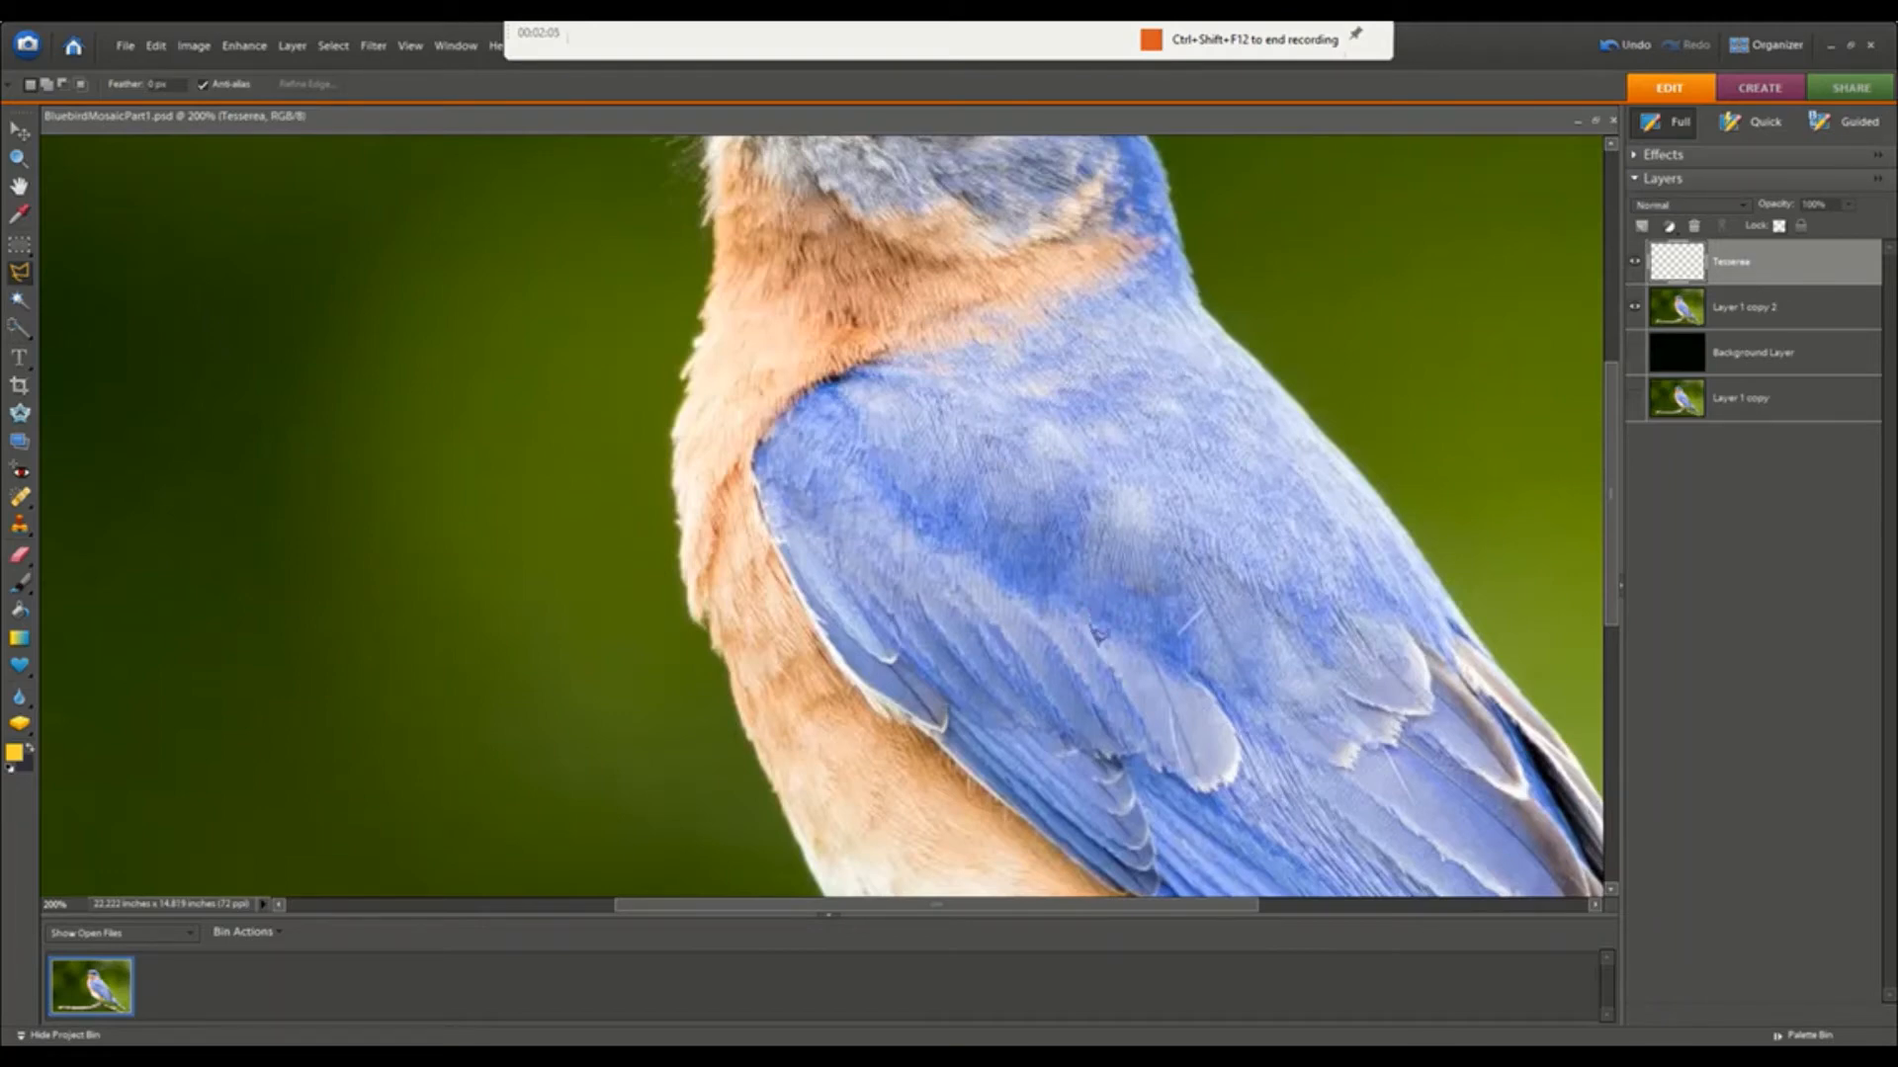
pyautogui.click(1091, 625)
pyautogui.click(1163, 770)
pyautogui.click(1196, 787)
pyautogui.click(1094, 620)
# - Sample the feather's pale lavender as the foreground color and fill the selected left half with the Paint Bucket
pyautogui.click(27, 762)
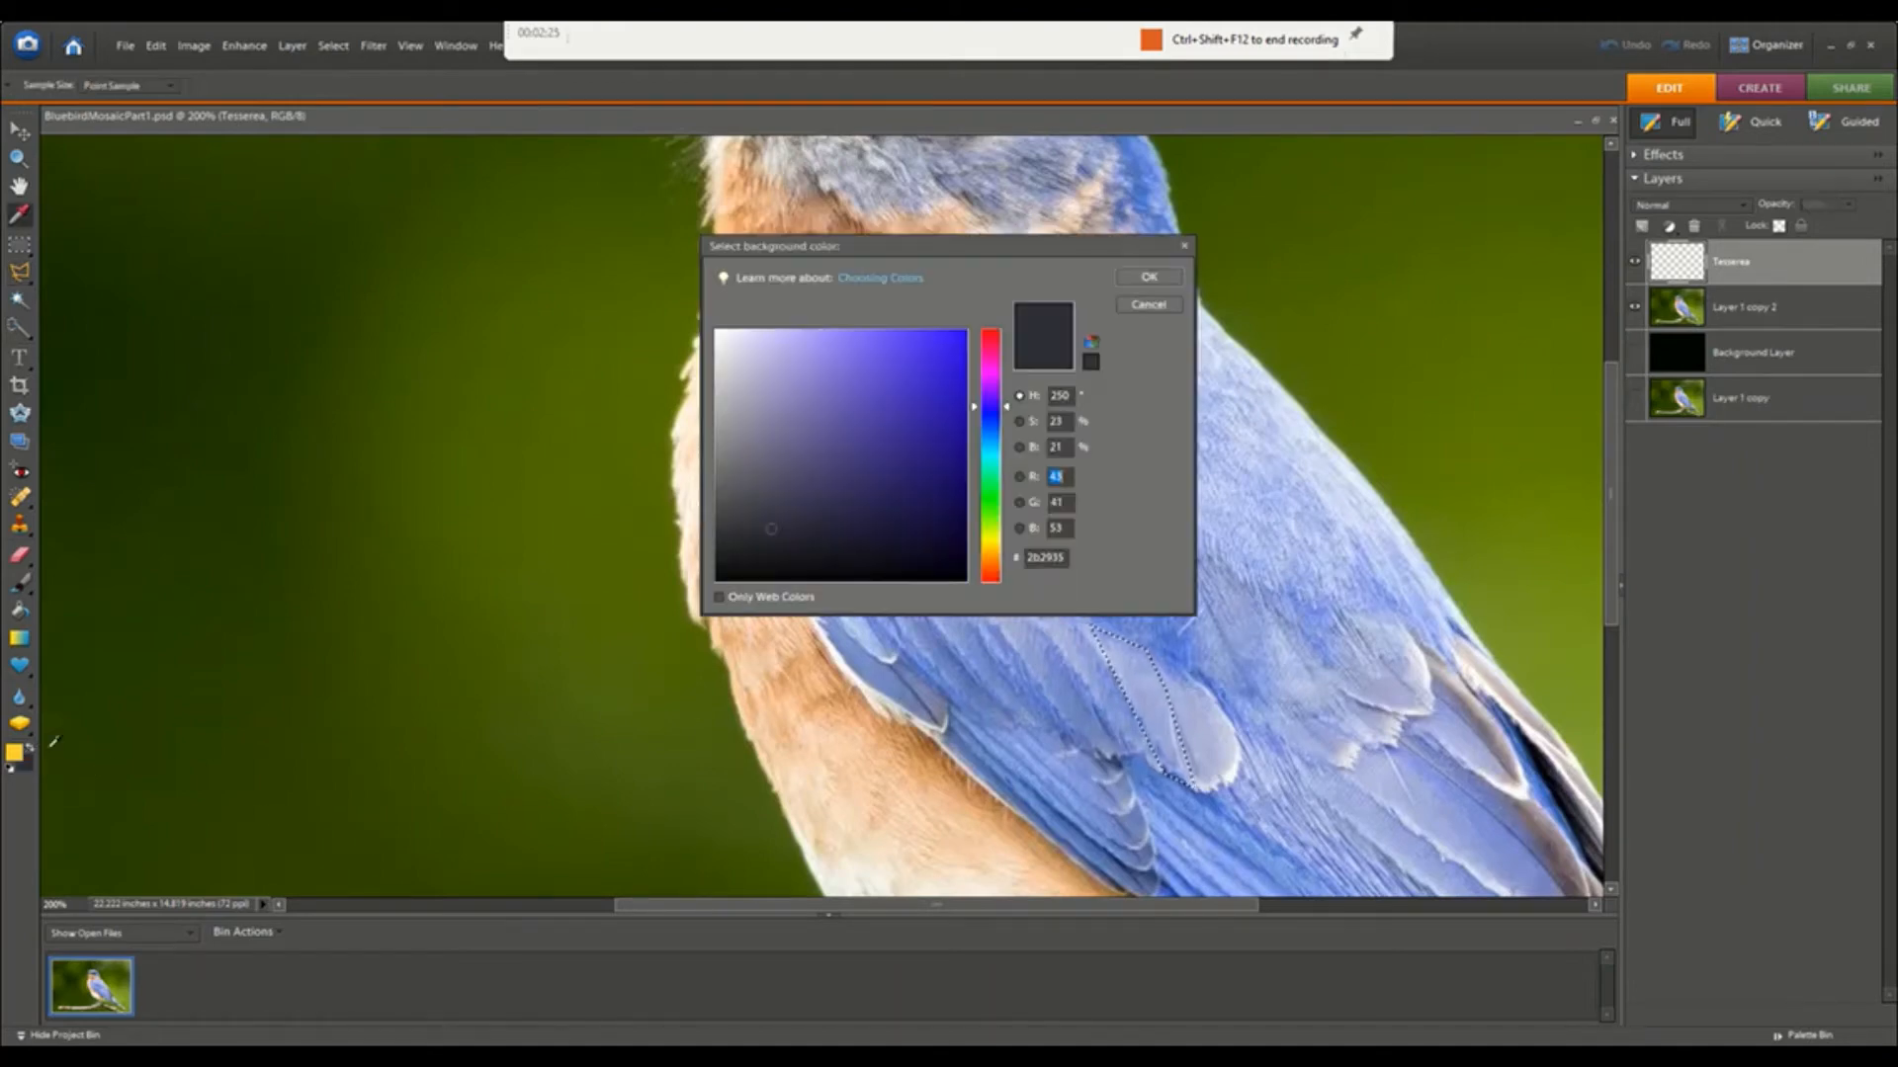
pyautogui.click(1143, 299)
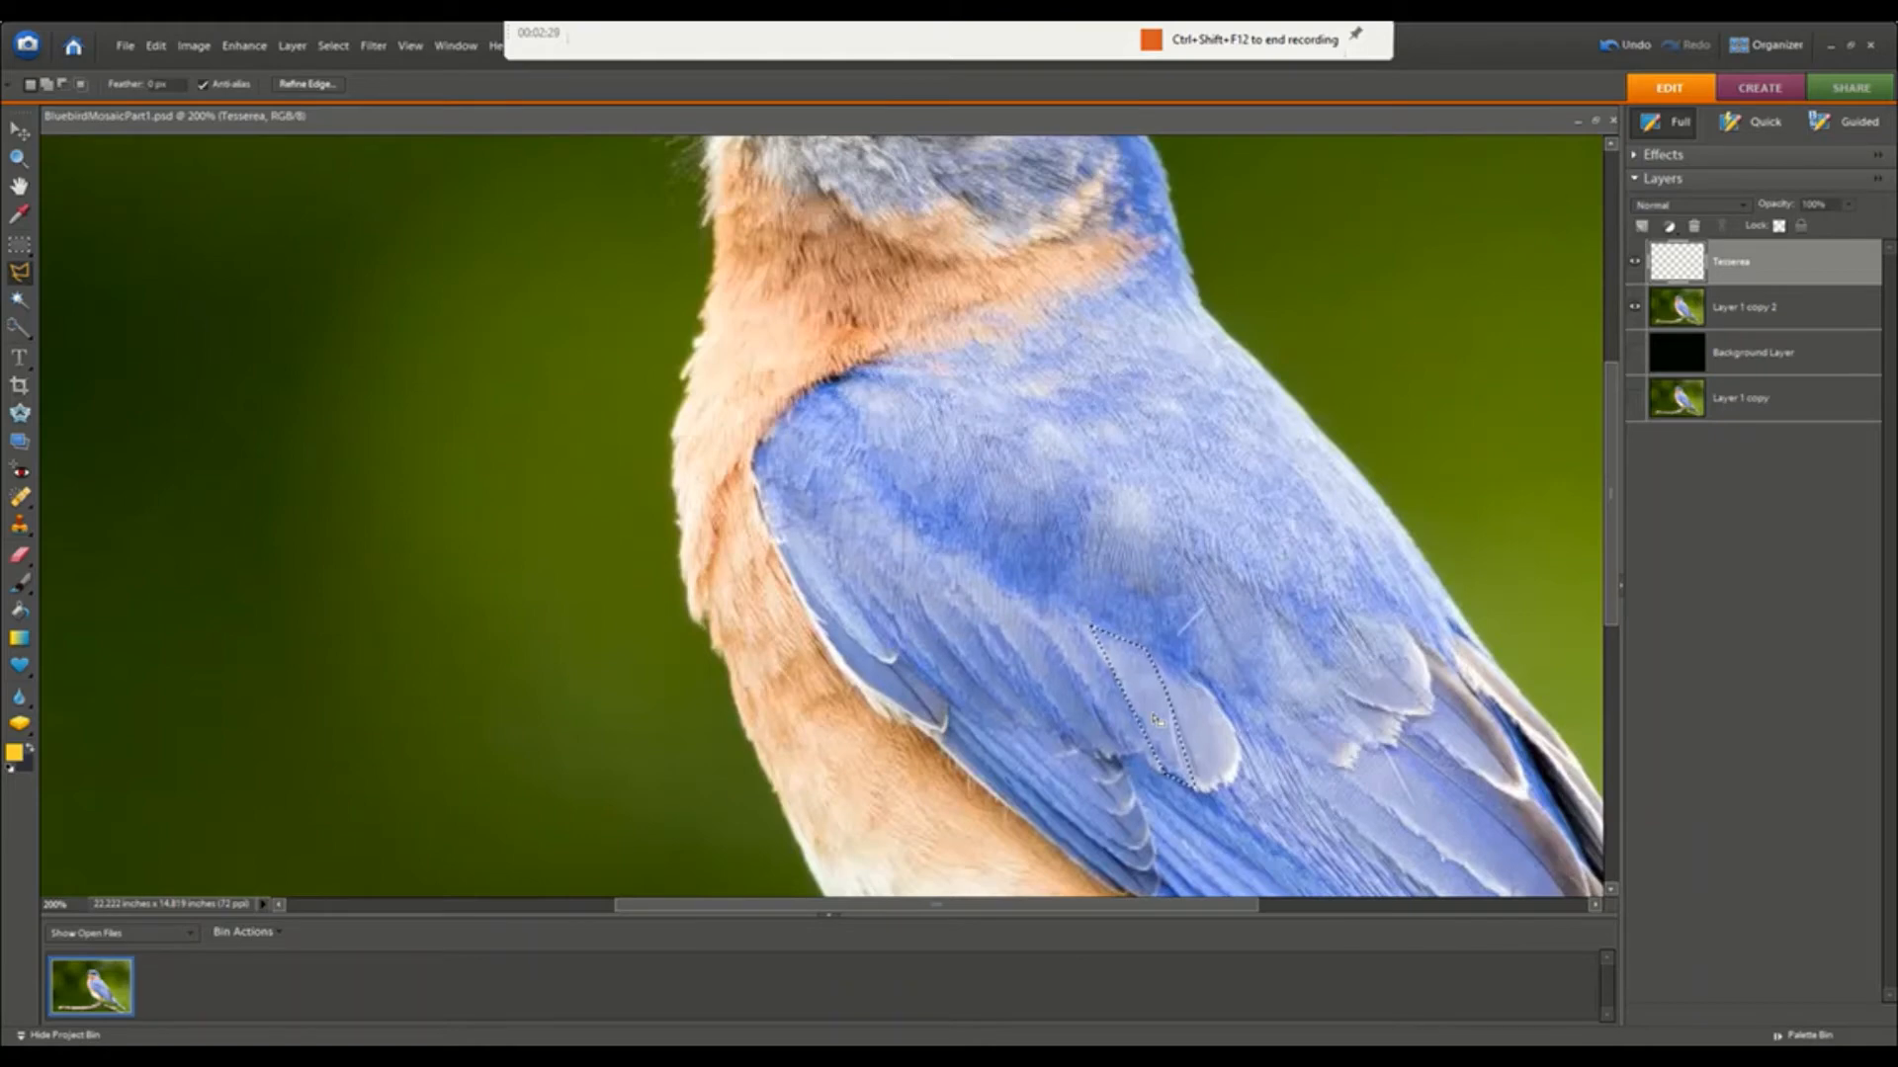
pyautogui.click(20, 215)
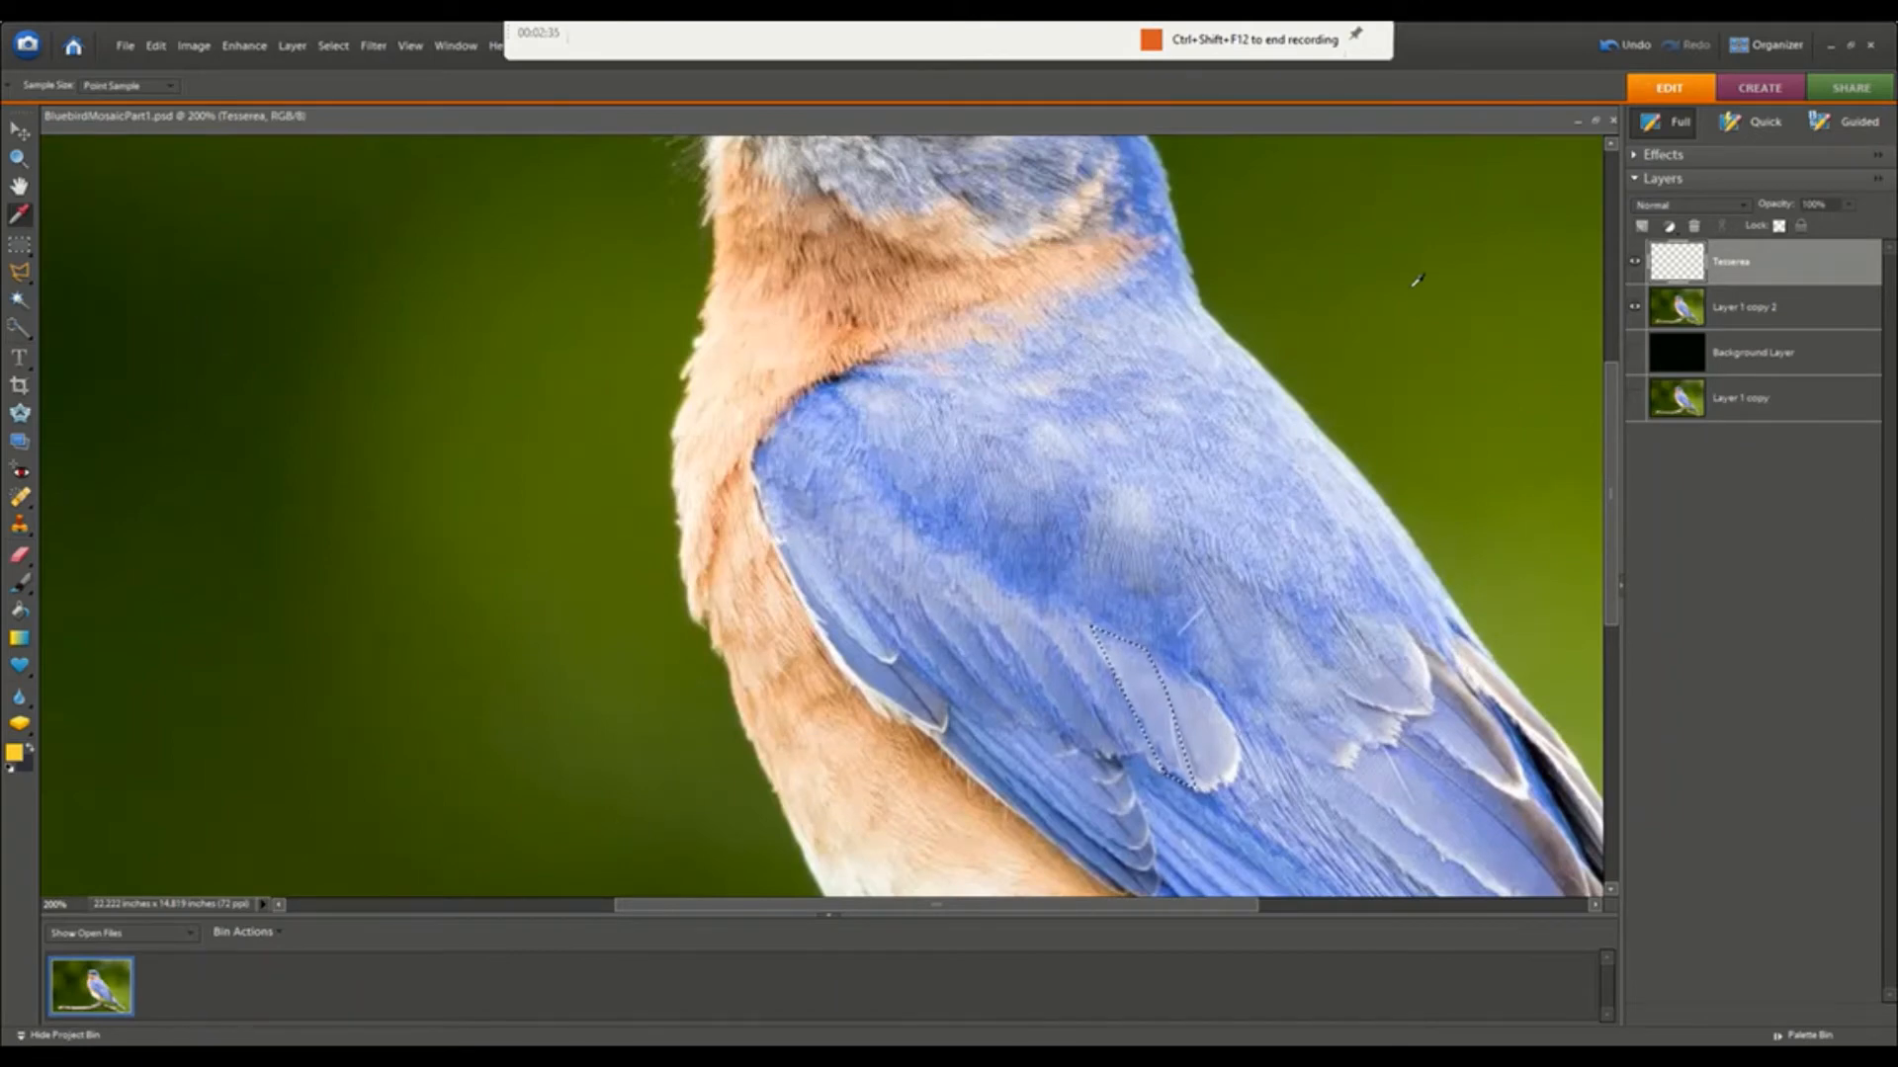
pyautogui.click(1417, 280)
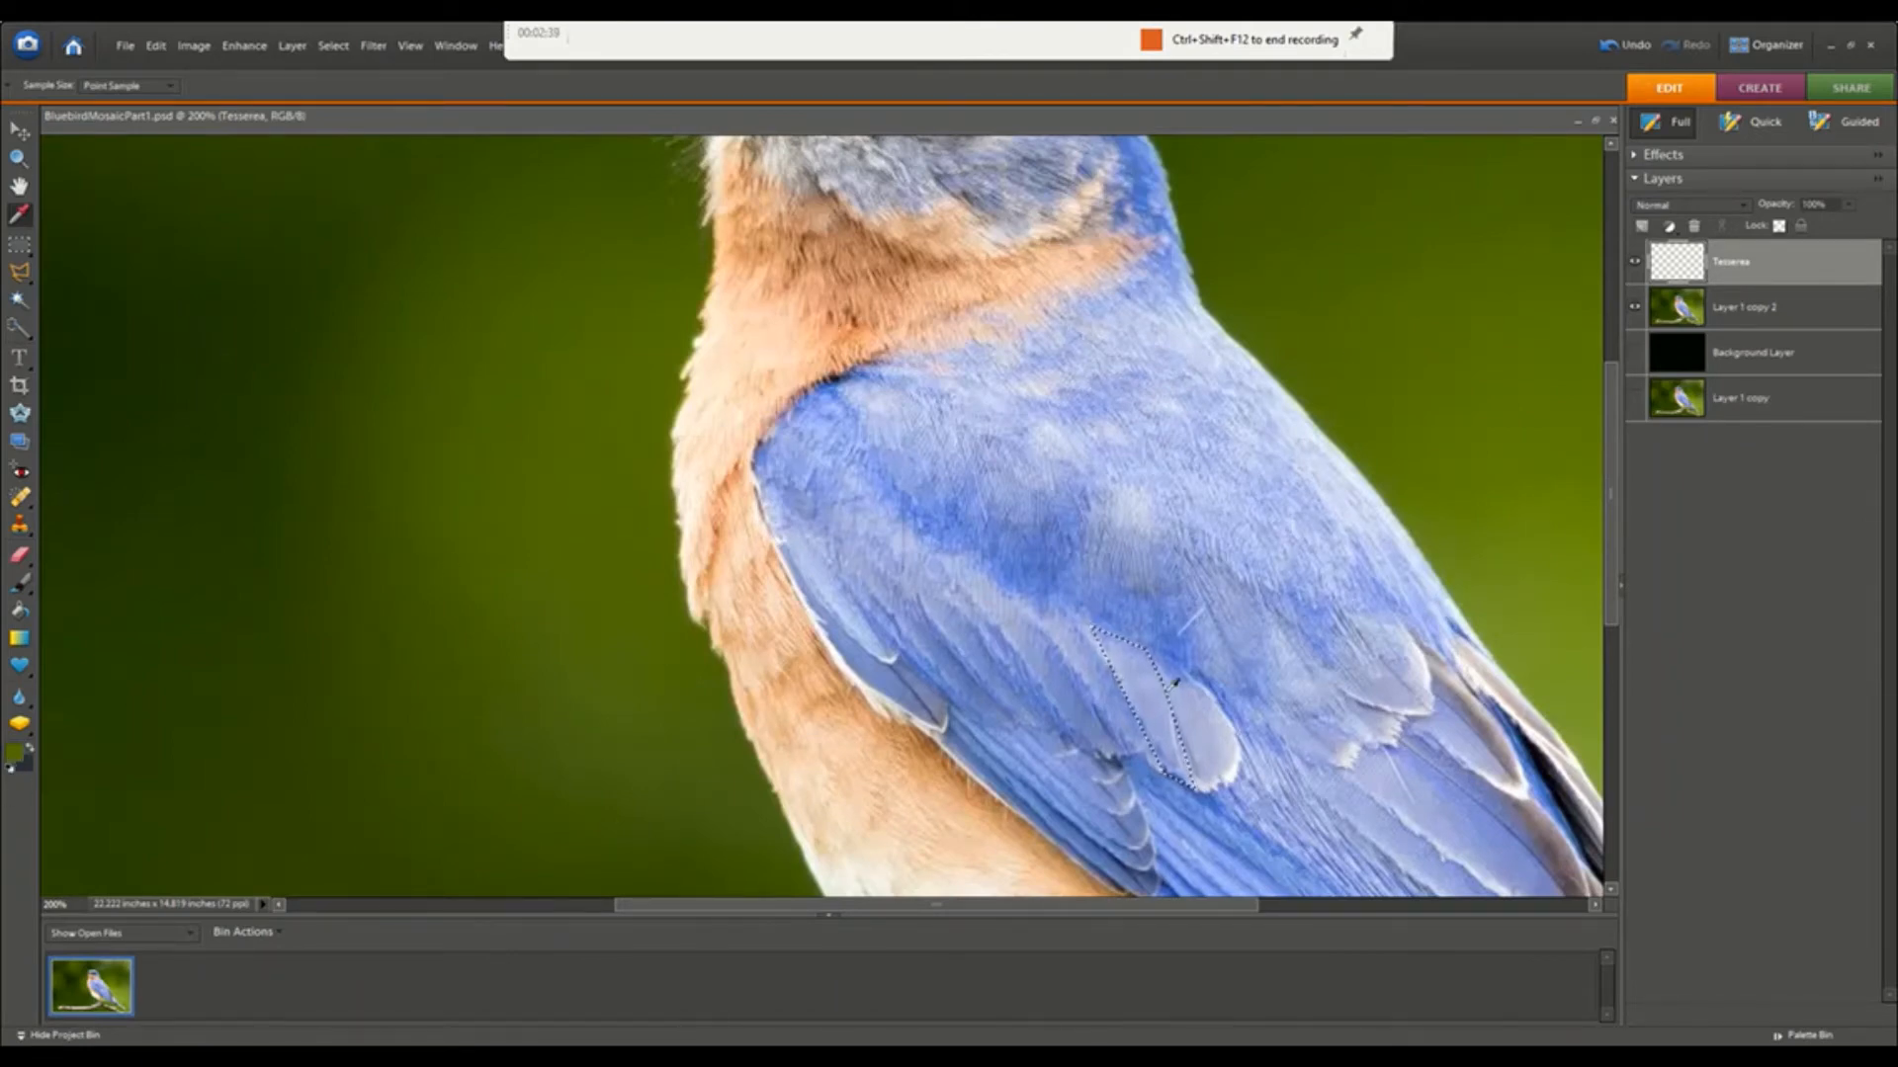
pyautogui.click(819, 307)
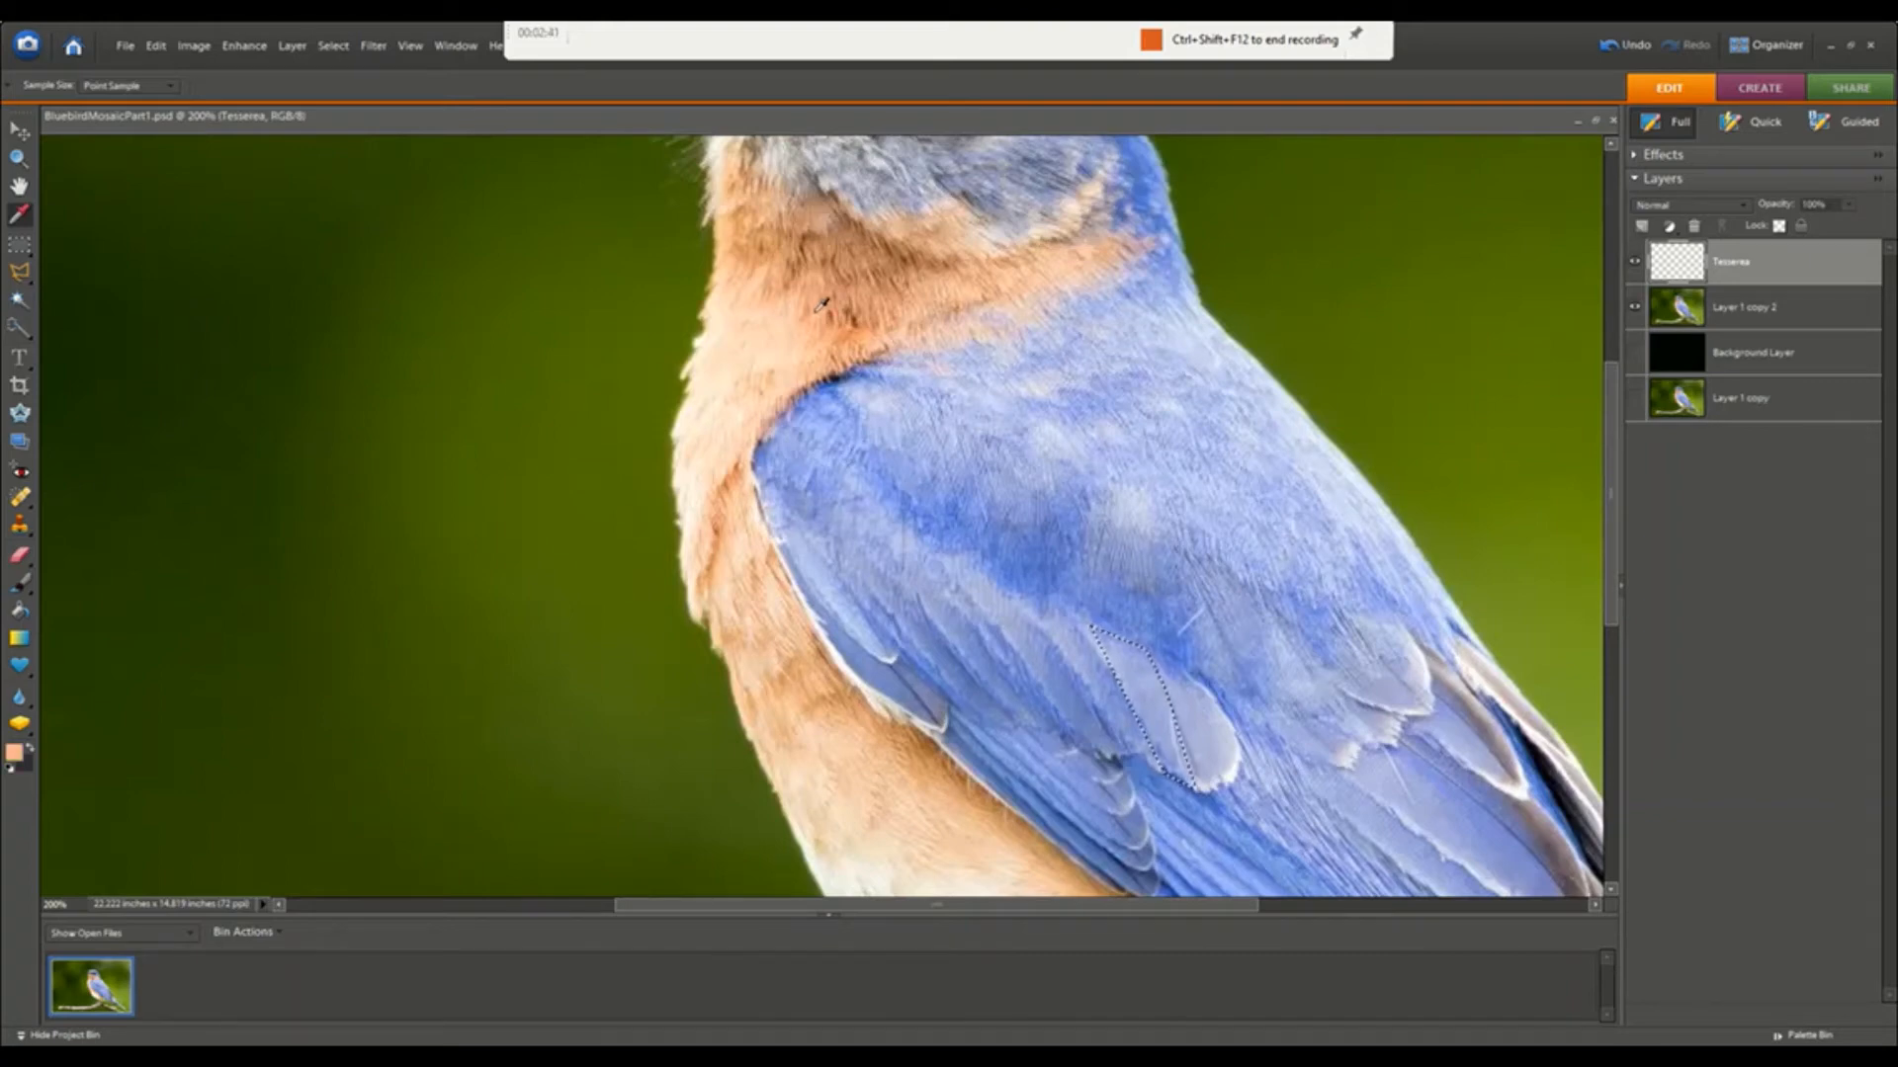
pyautogui.click(1152, 694)
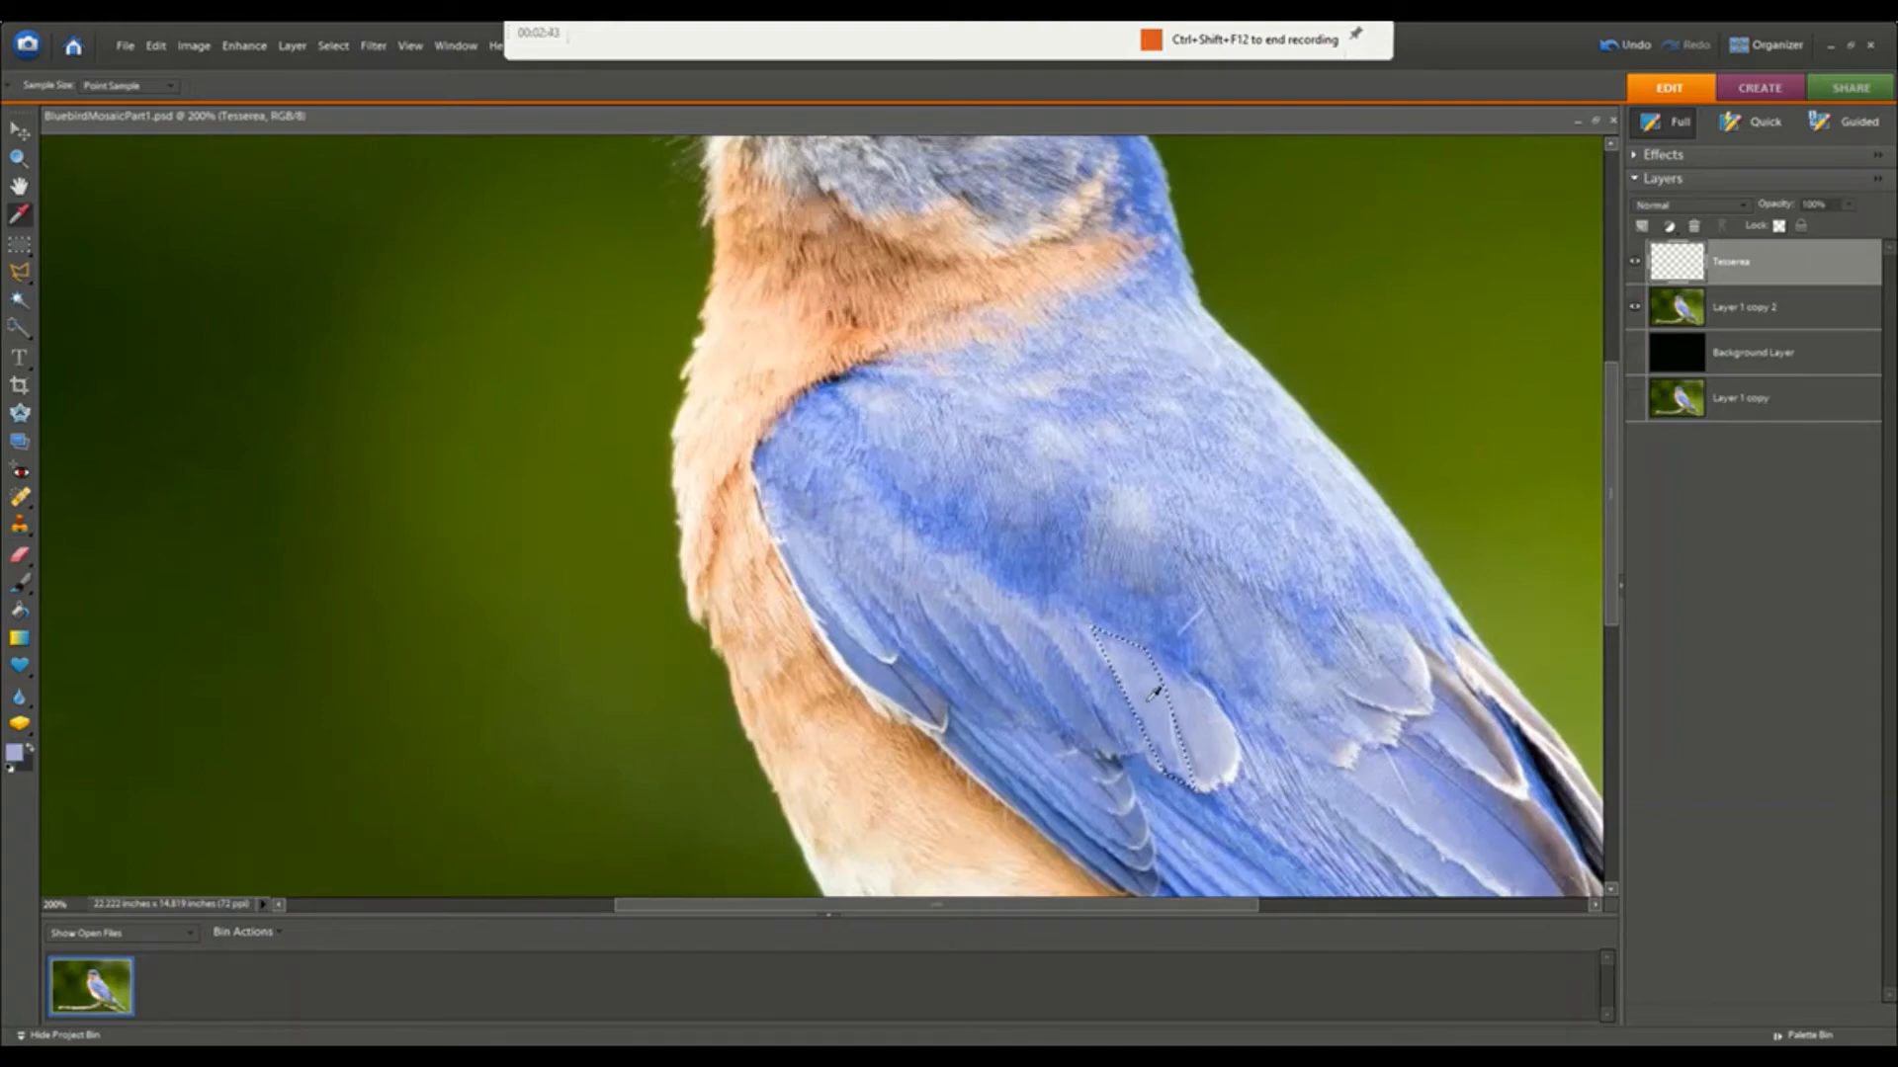
pyautogui.click(18, 614)
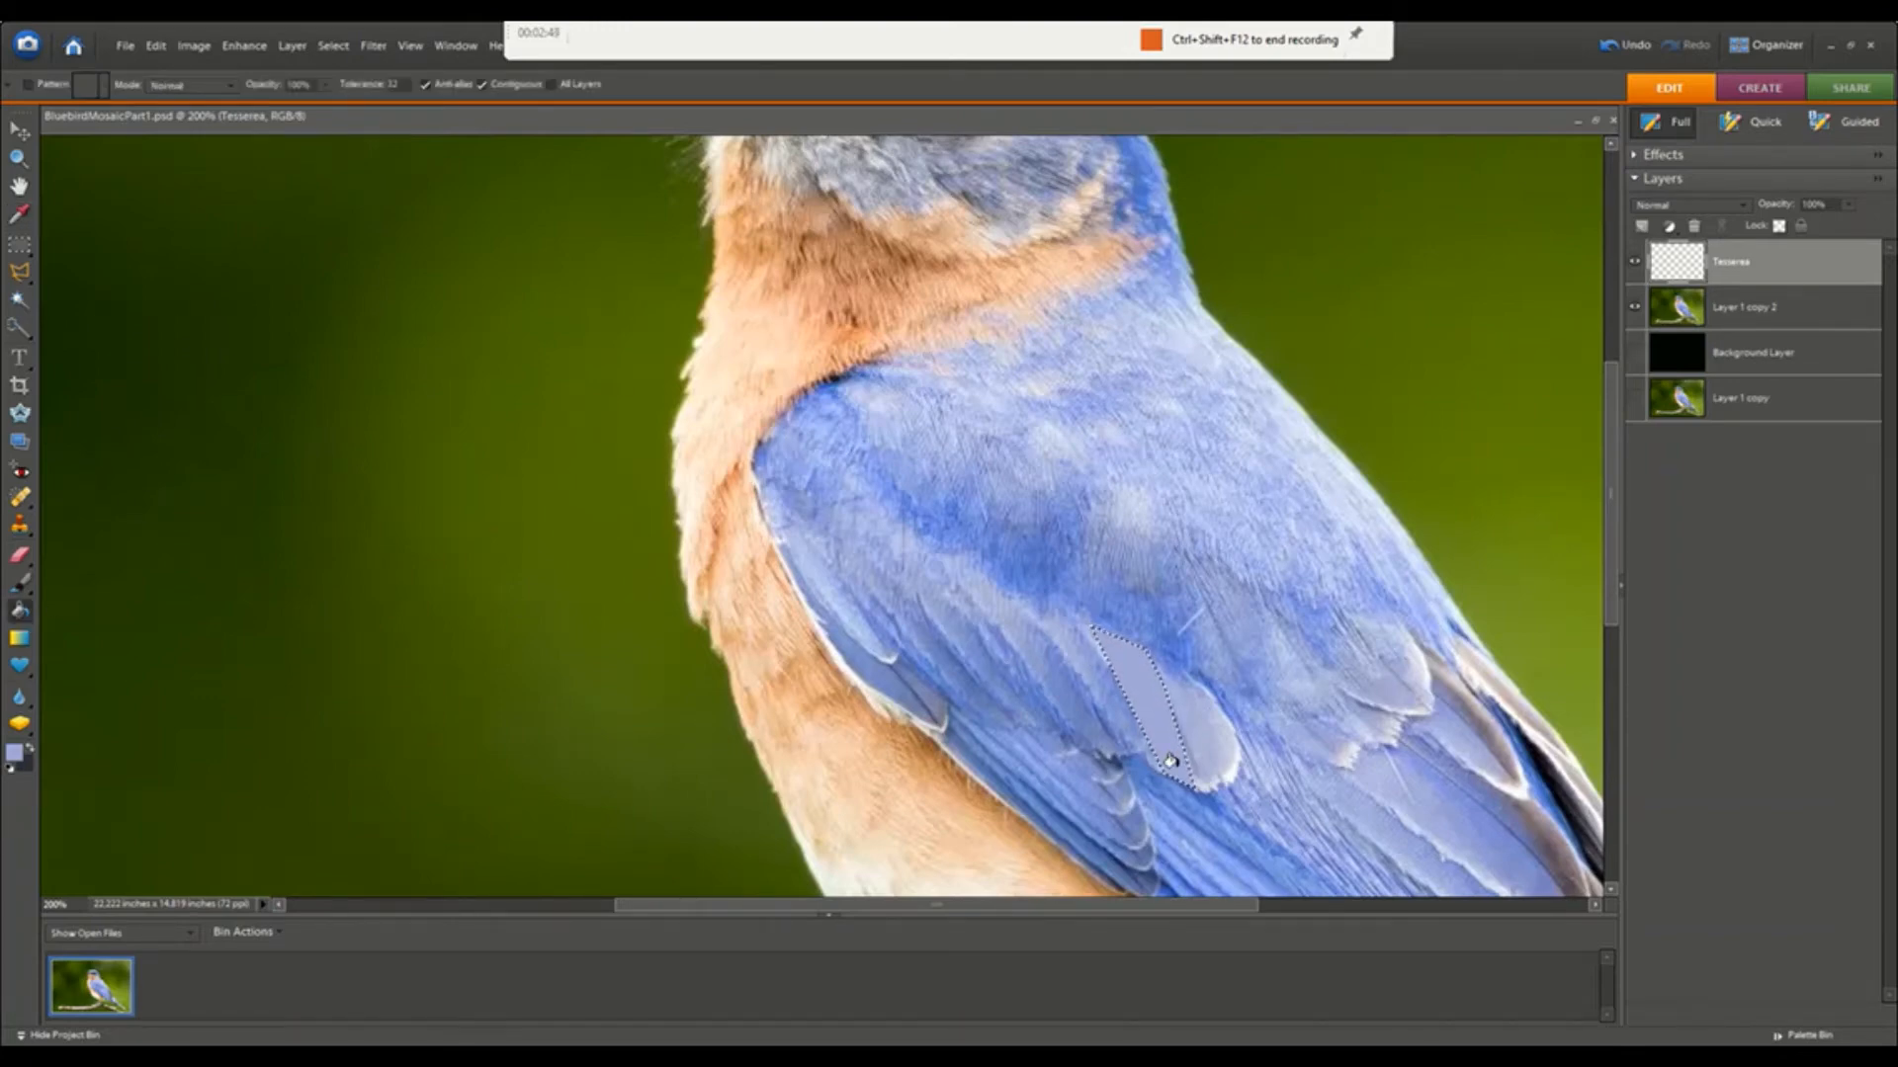
# - Outline the right half of the pale feather with the Polygonal Lasso, following its rounded tip beside the filled tile
pyautogui.click(20, 275)
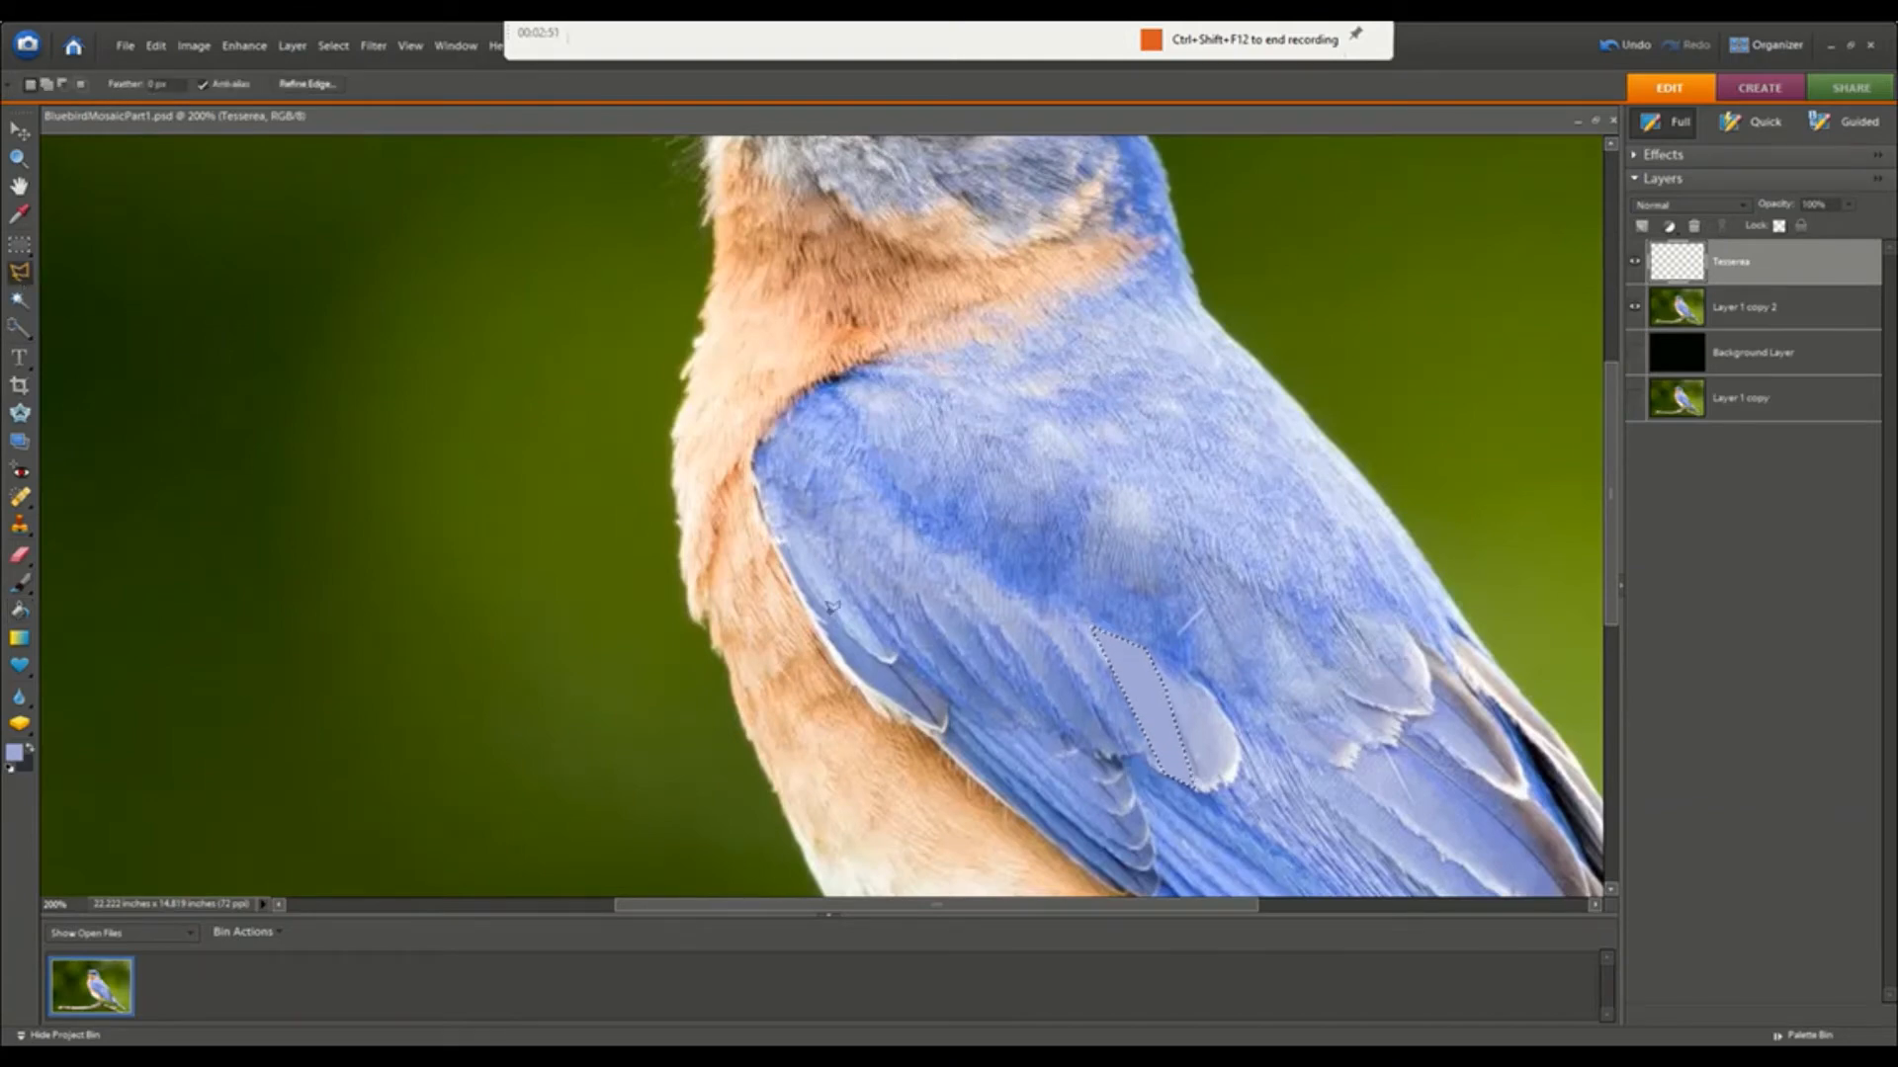
pyautogui.click(1160, 668)
pyautogui.click(1236, 777)
pyautogui.click(1241, 741)
pyautogui.click(1224, 705)
pyautogui.click(1200, 682)
# - Fill the selected right half of the feather with pale lavender sampled from it, and reactivate the Polygonal Lasso tool
pyautogui.click(19, 216)
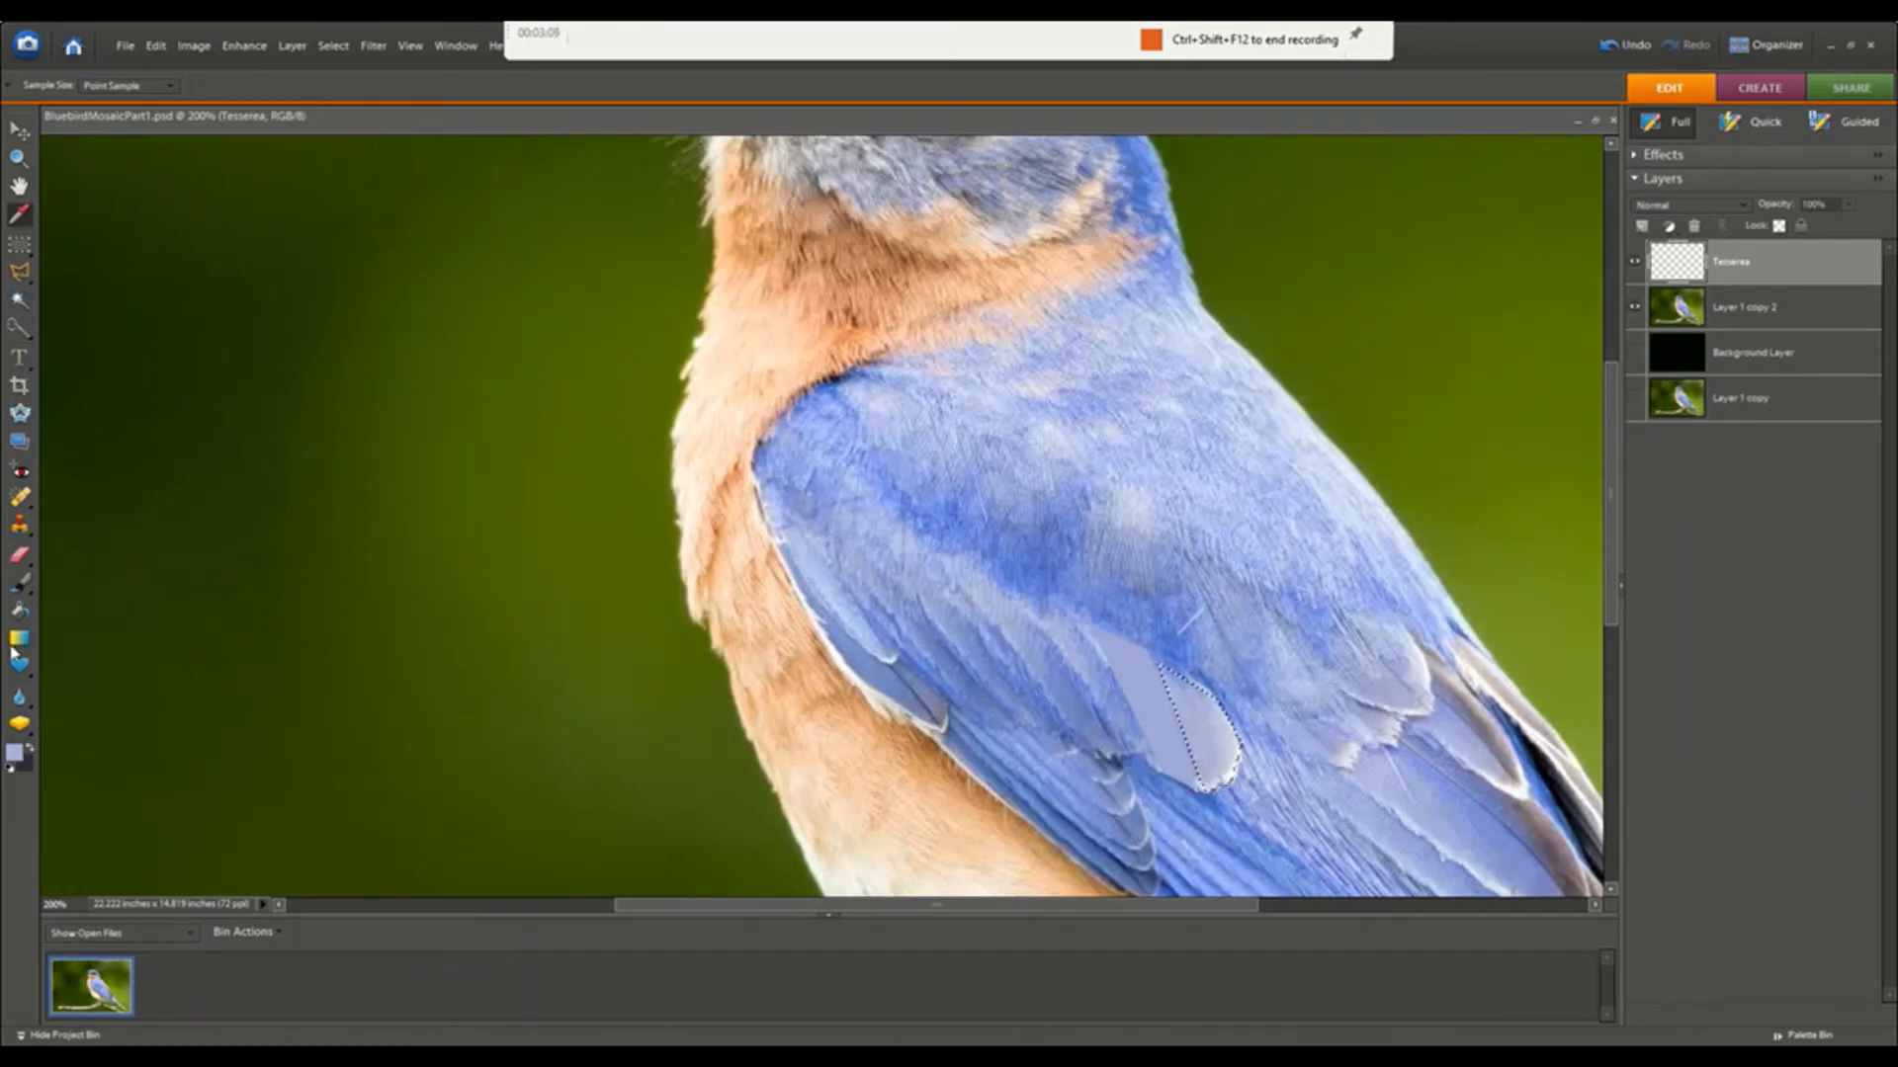
pyautogui.click(20, 613)
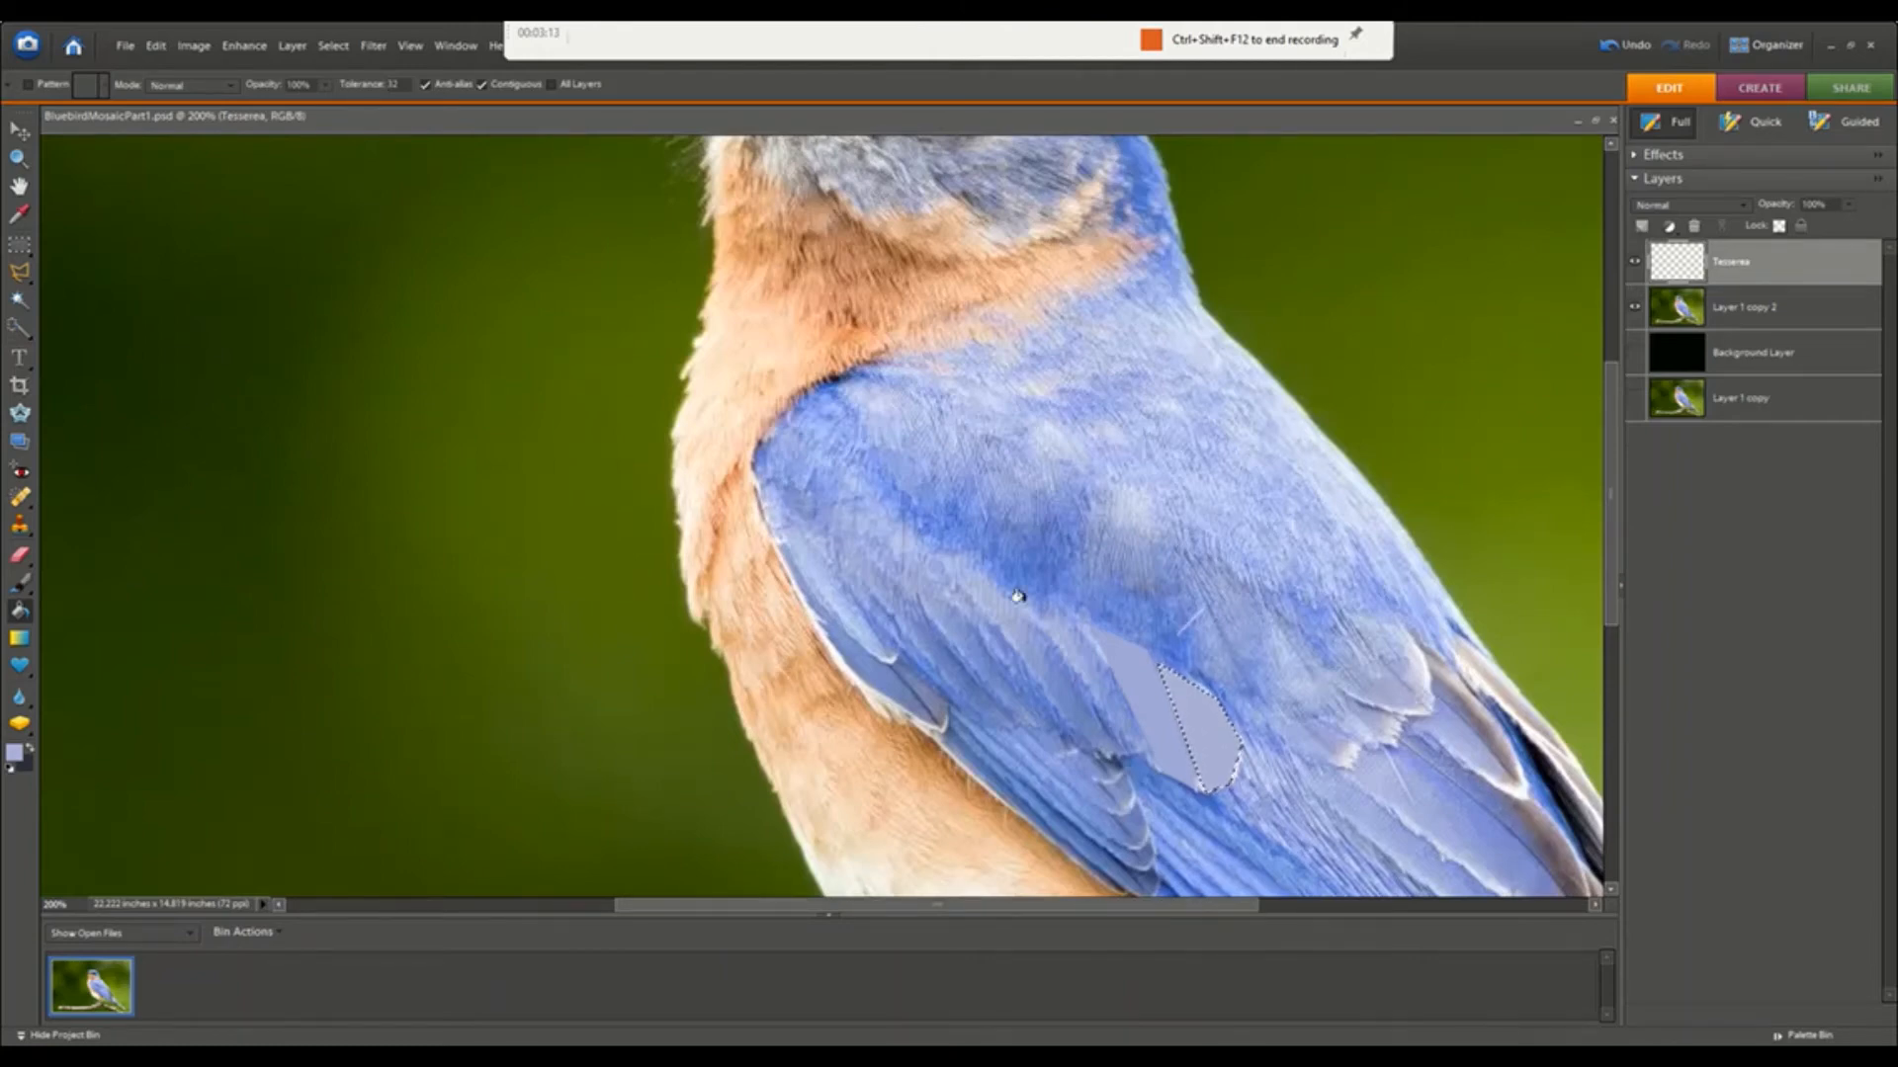
pyautogui.click(22, 276)
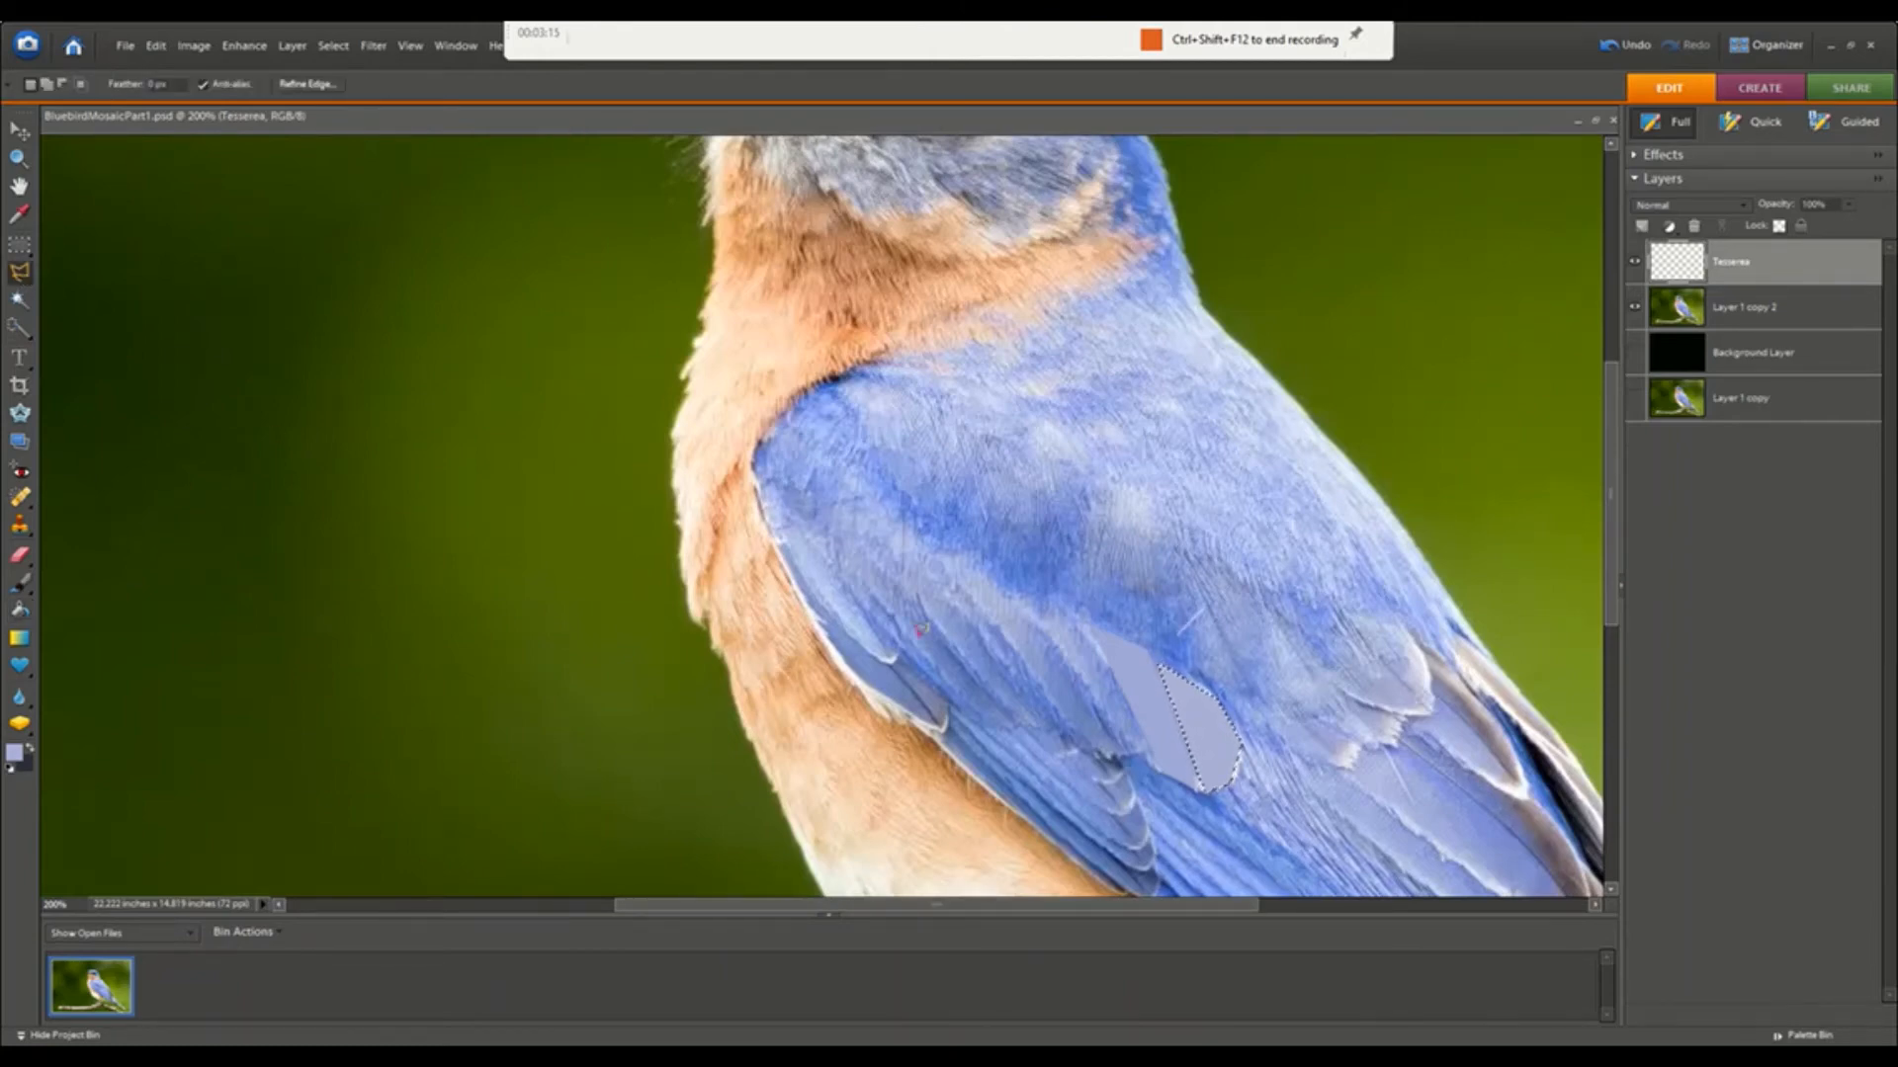
# - Outline the narrow feather strip bordering the left edge of the filled tiles with the Polygonal Lasso and fill it with medium blue sampled from it
pyautogui.moveTo(1034, 613); pyautogui.dragTo(1107, 720)
pyautogui.moveTo(1095, 623); pyautogui.dragTo(1037, 616)
pyautogui.click(19, 215)
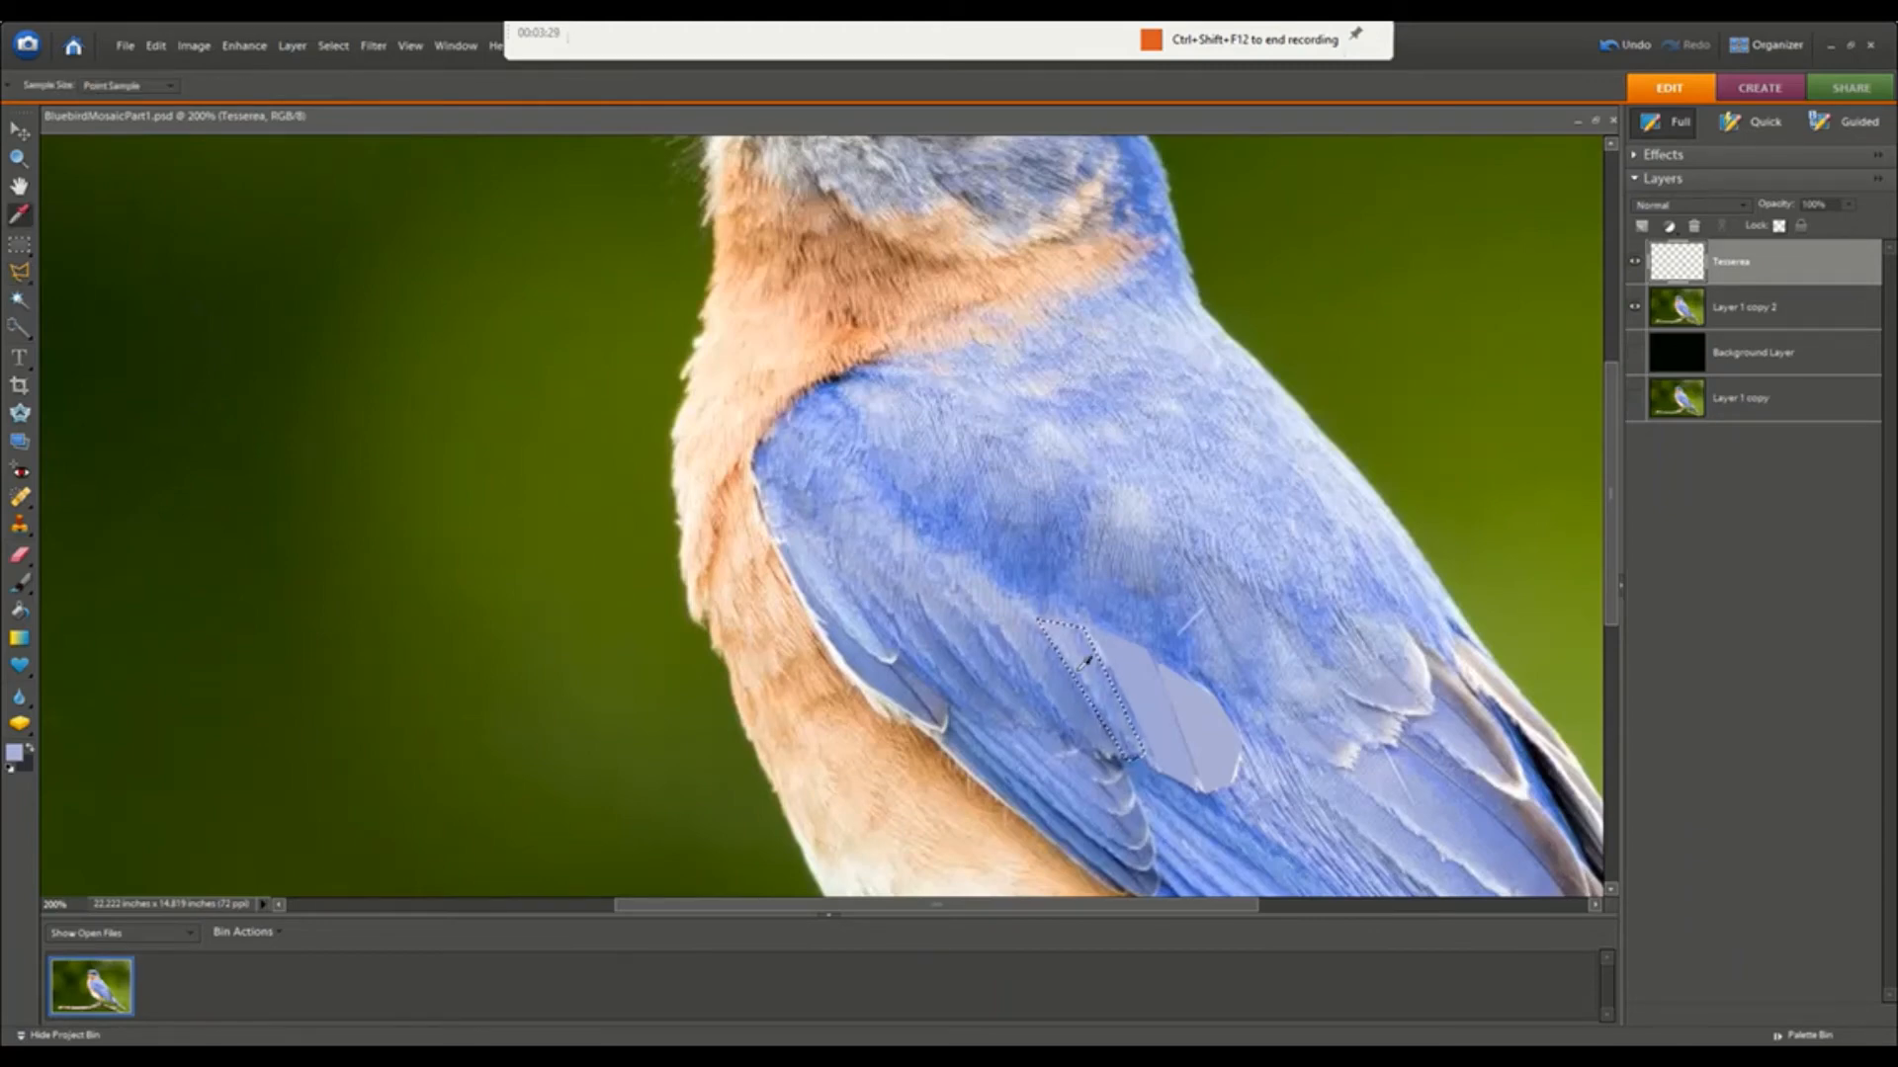
pyautogui.click(1122, 714)
pyautogui.click(19, 612)
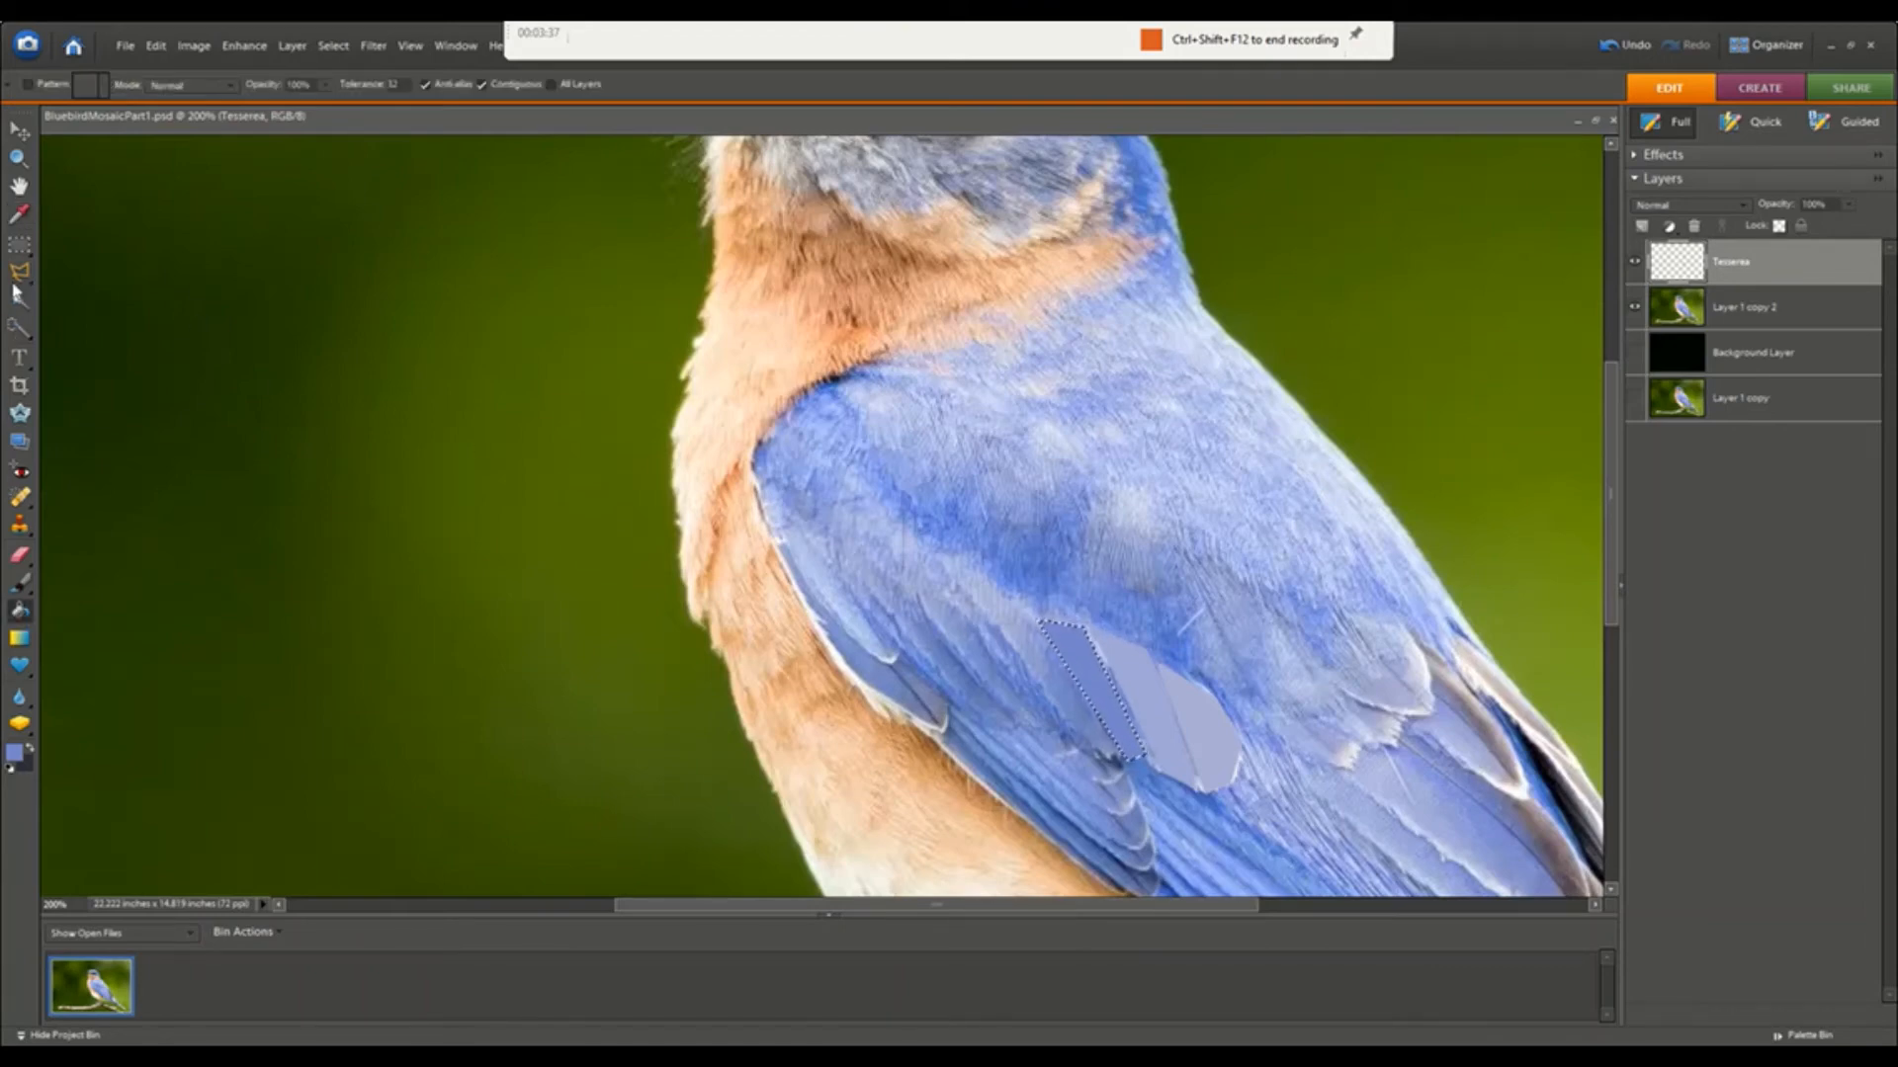
# - Outline the slanted, pointed strip left of the medium-blue tile with the Polygonal Lasso and fill it with lighter blue sampled from the feather
pyautogui.click(20, 277)
pyautogui.click(959, 582)
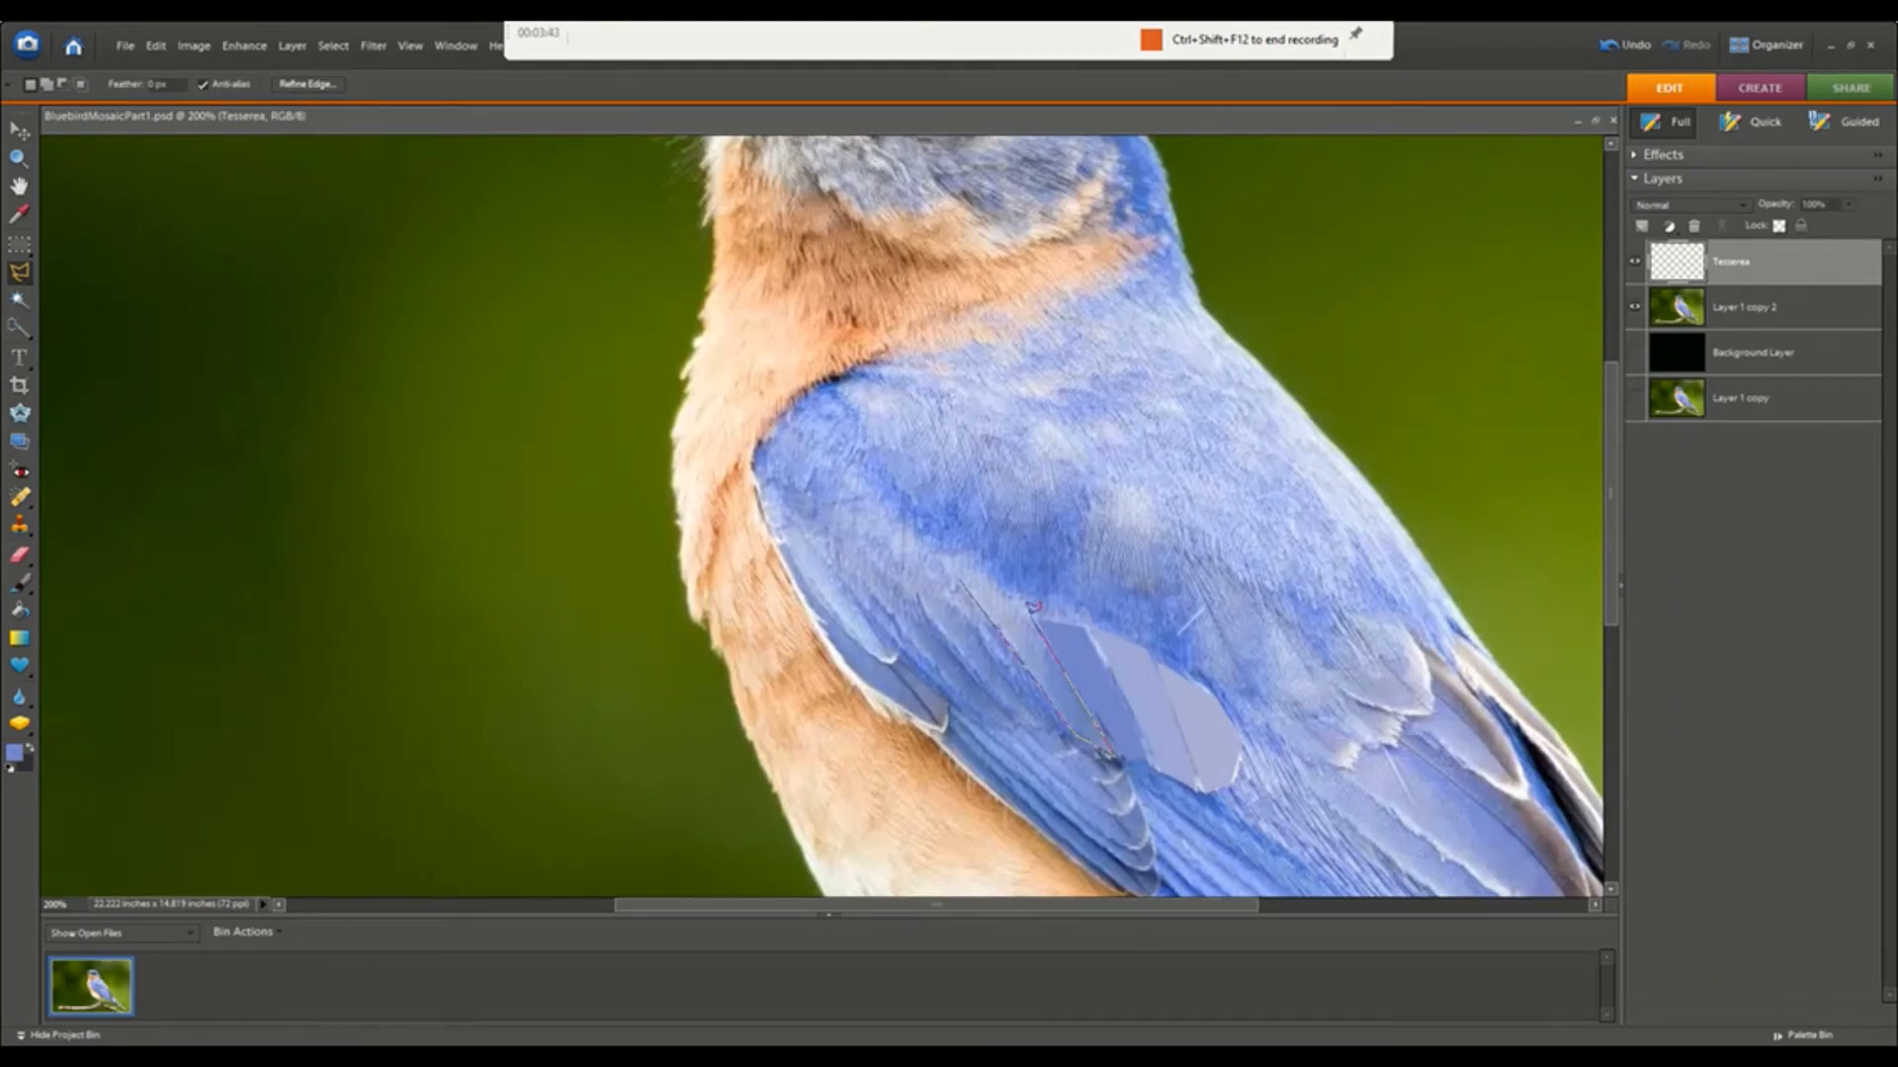
pyautogui.click(1035, 615)
pyautogui.click(19, 213)
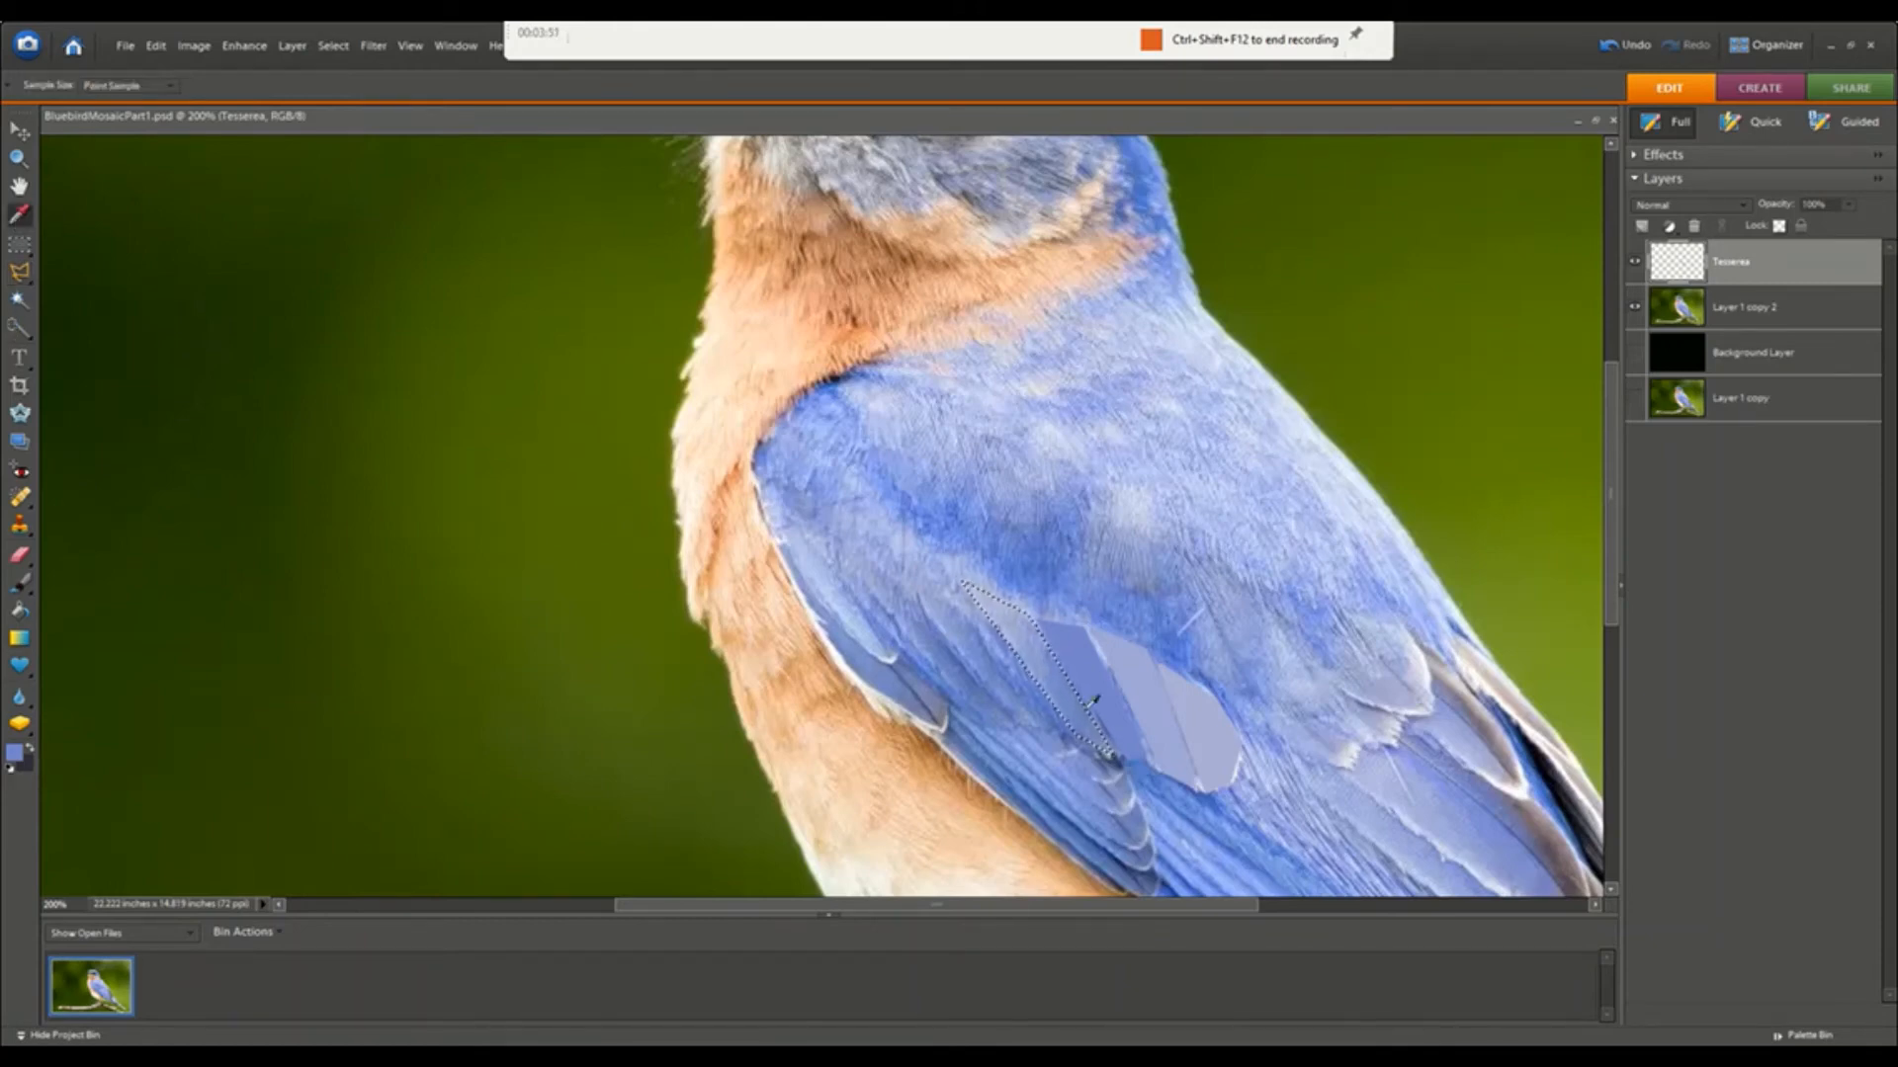
pyautogui.click(1045, 647)
pyautogui.click(20, 609)
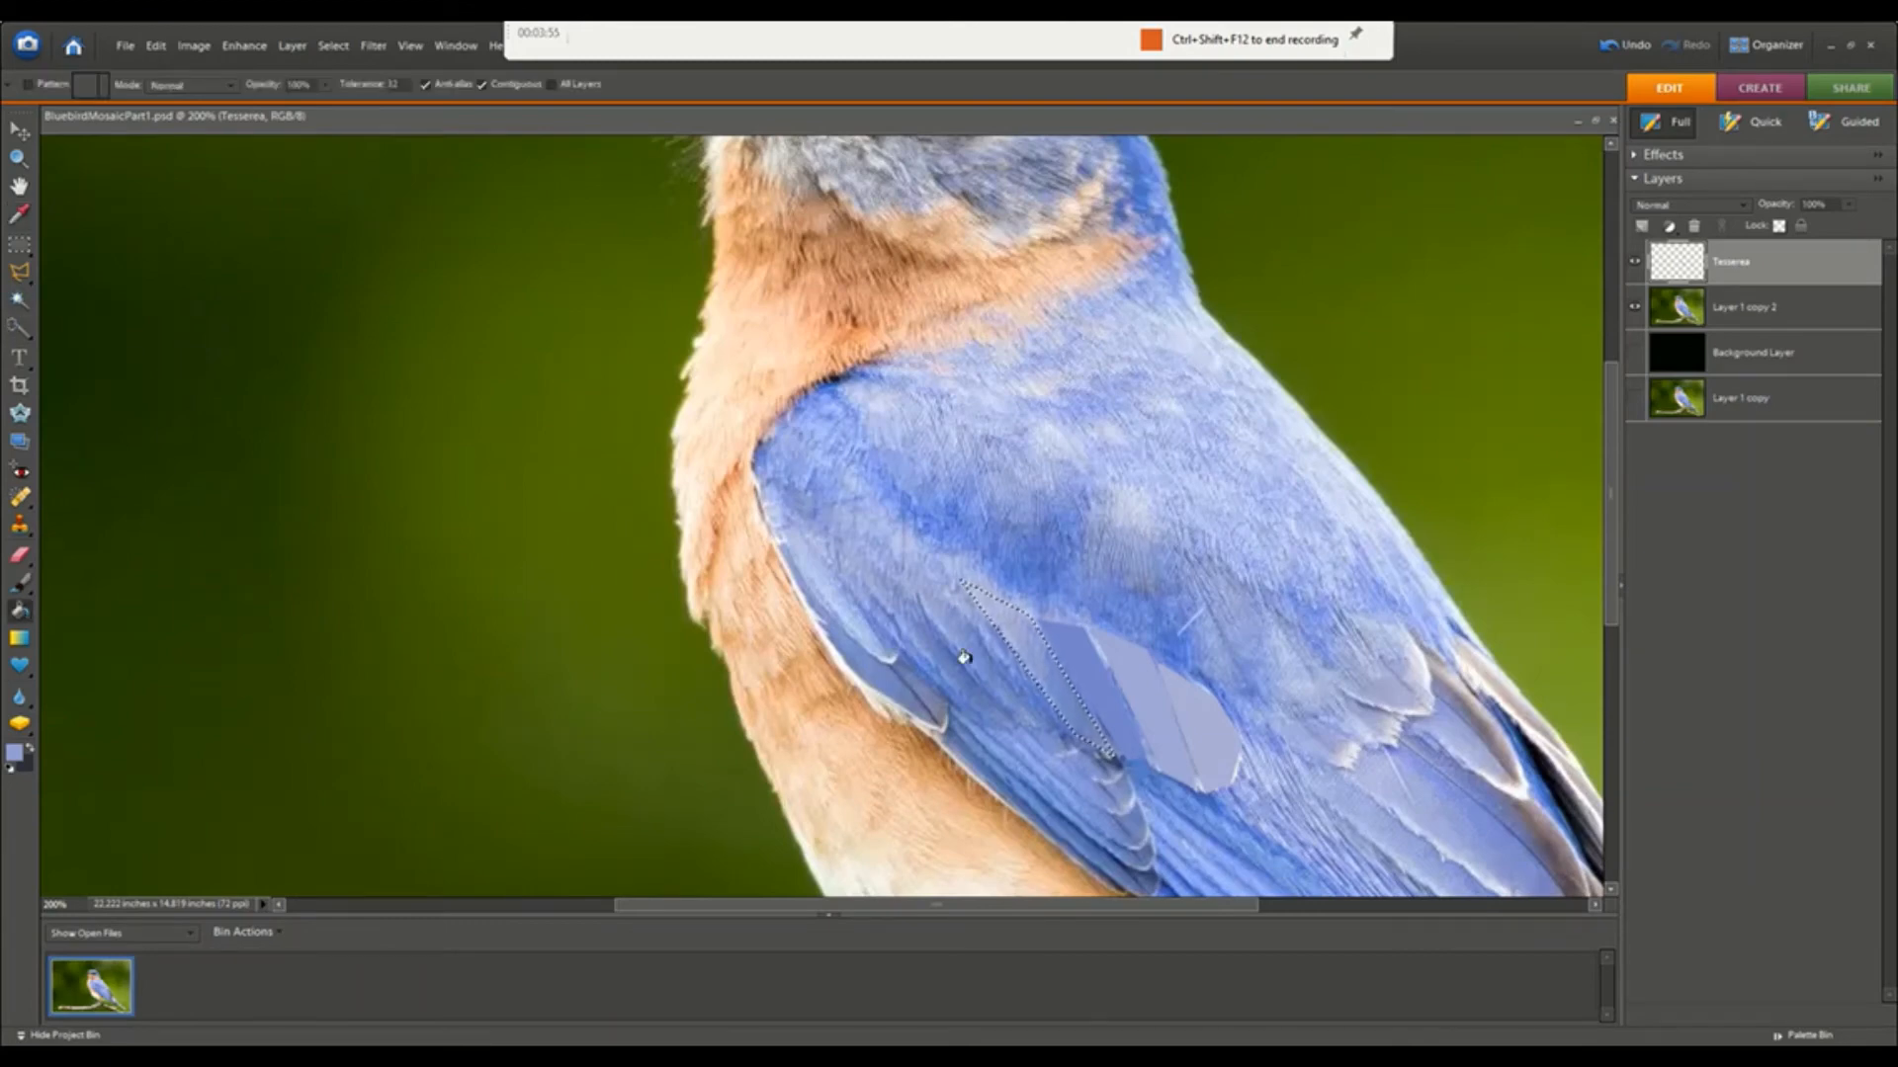
# - Clear the selection around the pointed lighter-blue tile, with the whole bluebird image in view
pyautogui.click(409, 45)
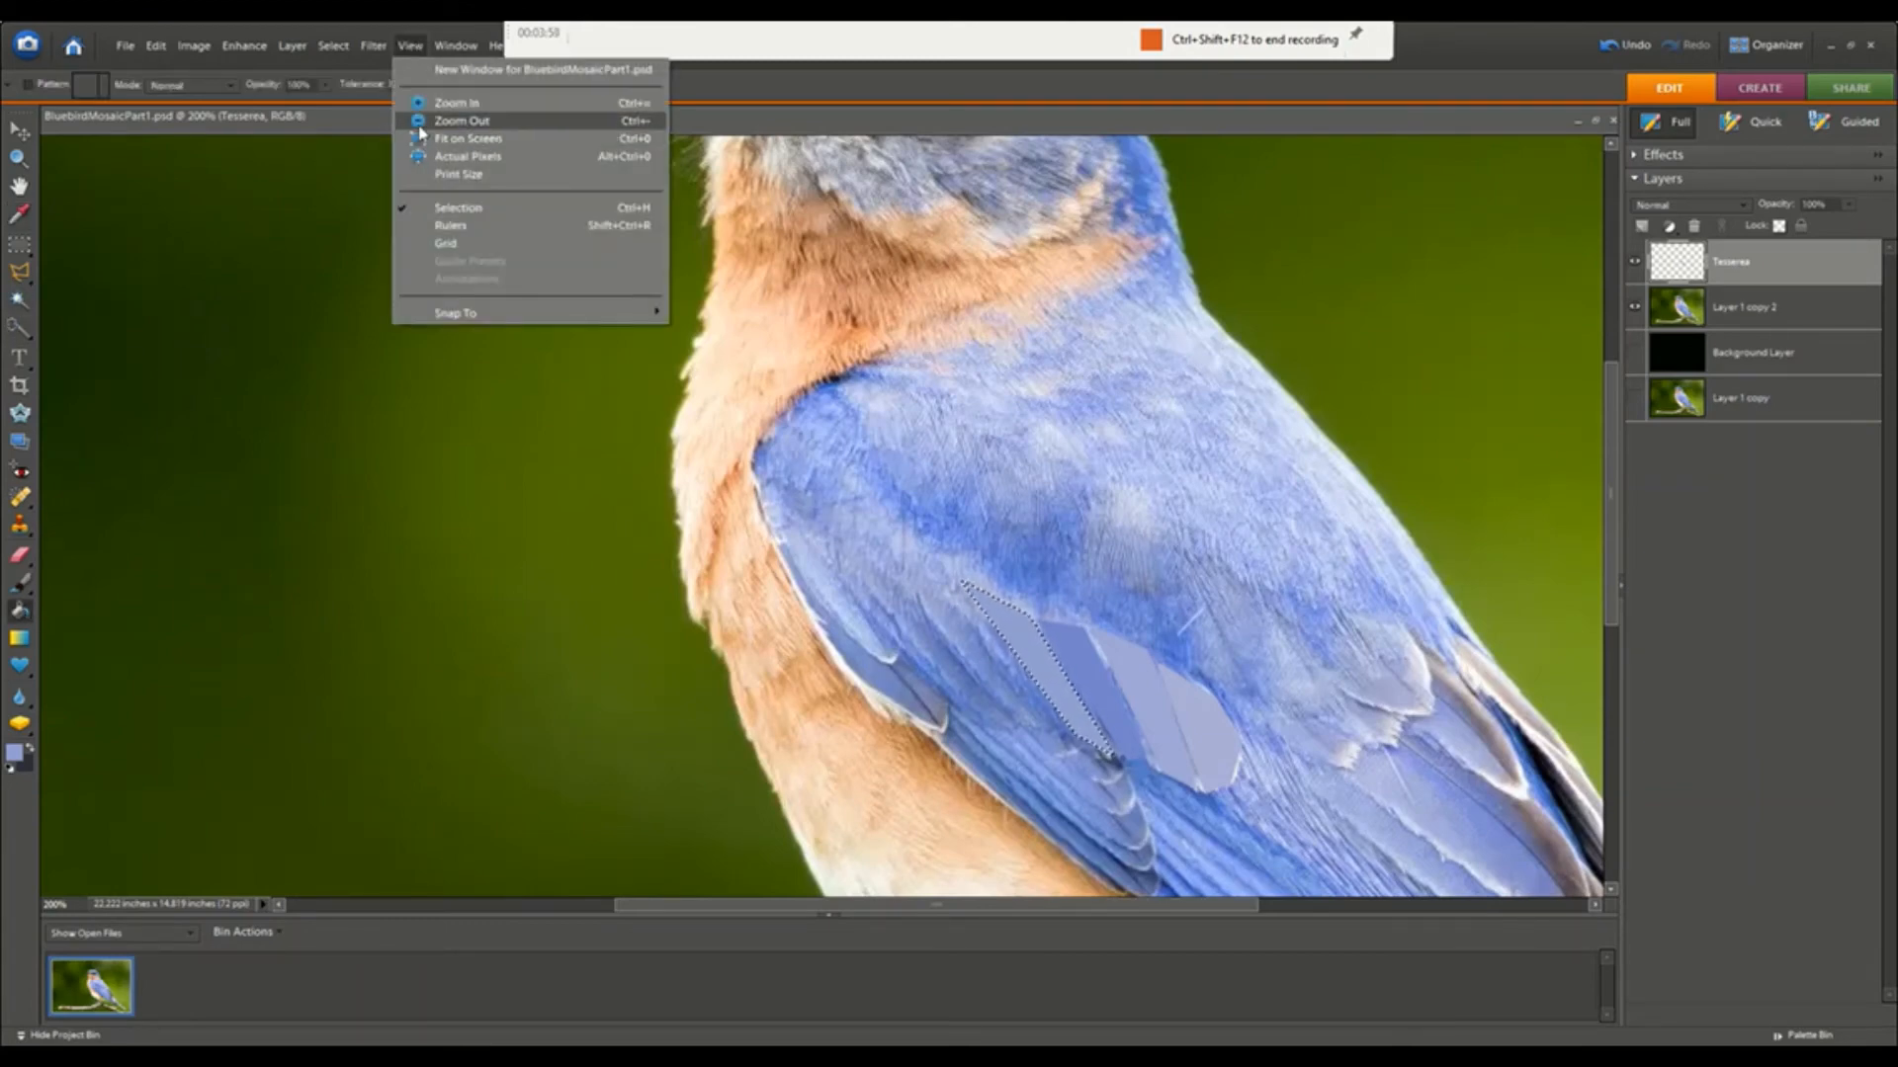
pyautogui.click(416, 138)
pyautogui.click(407, 45)
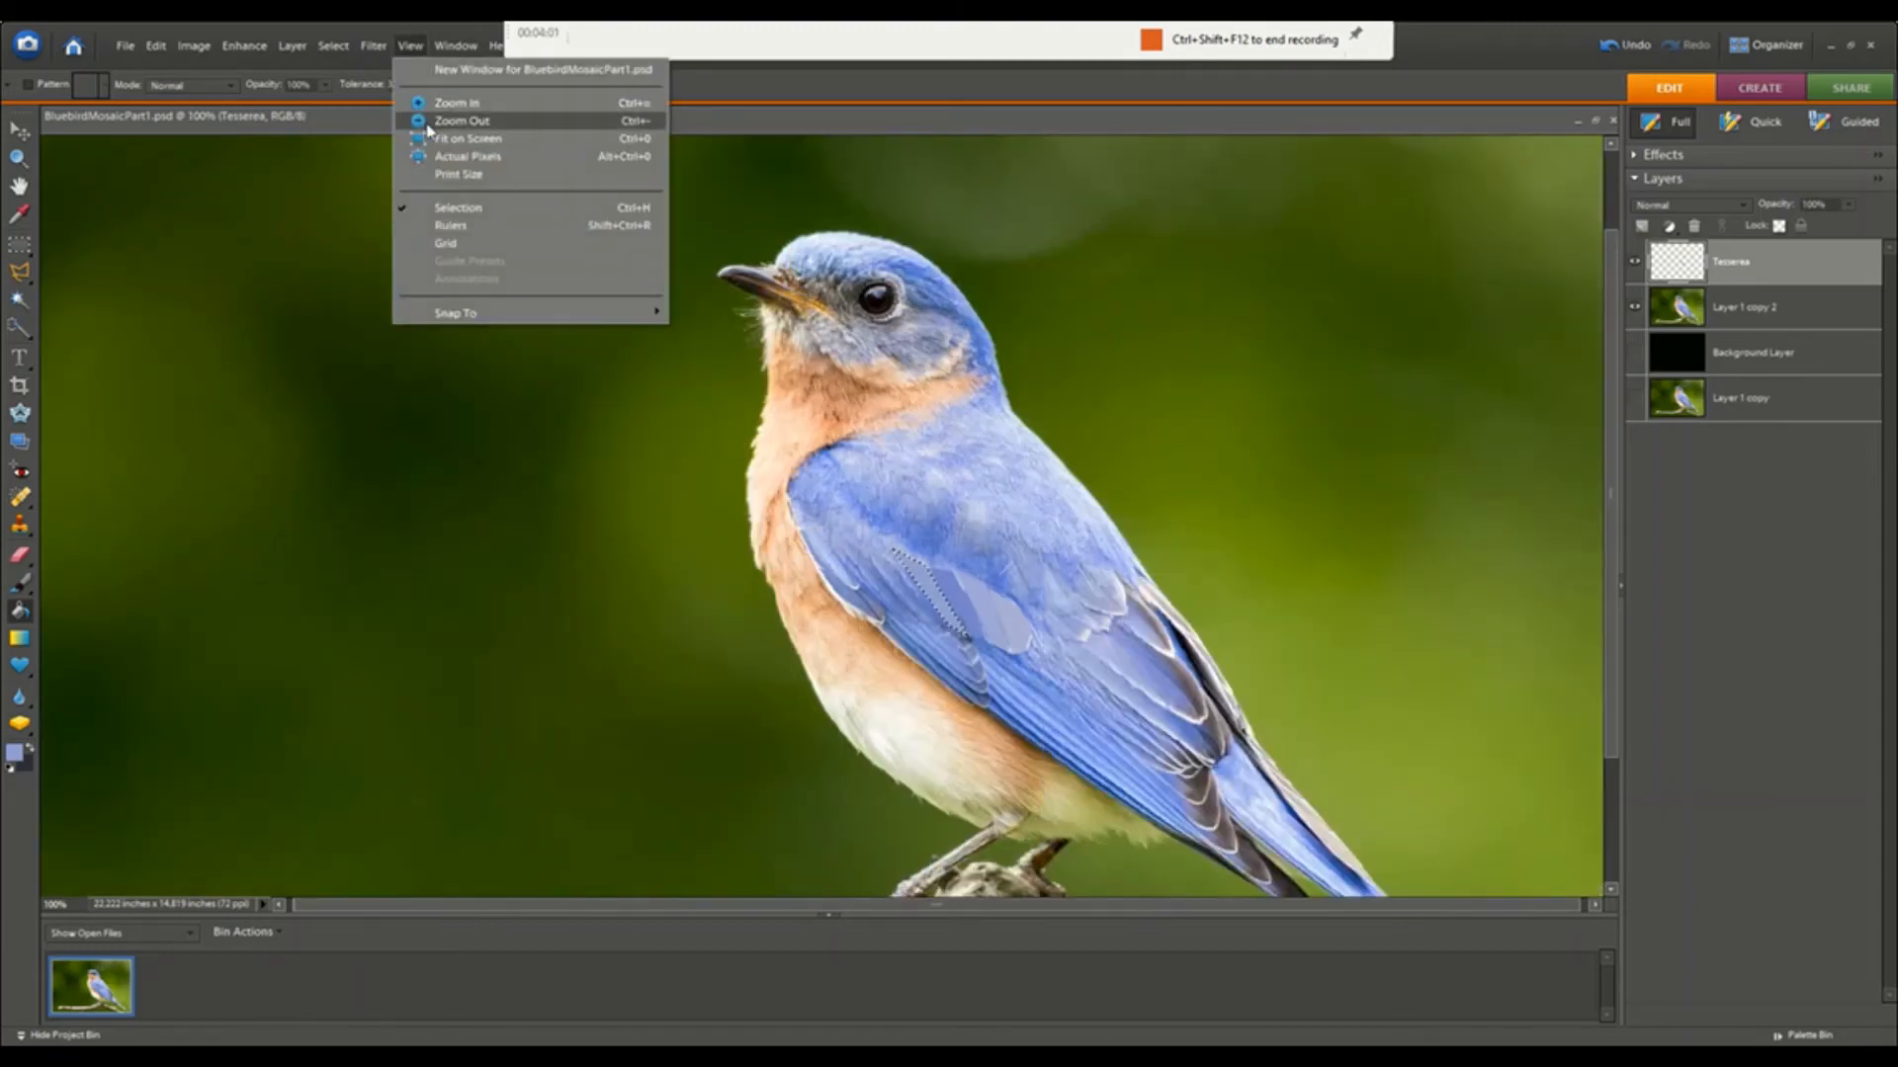
pyautogui.click(440, 120)
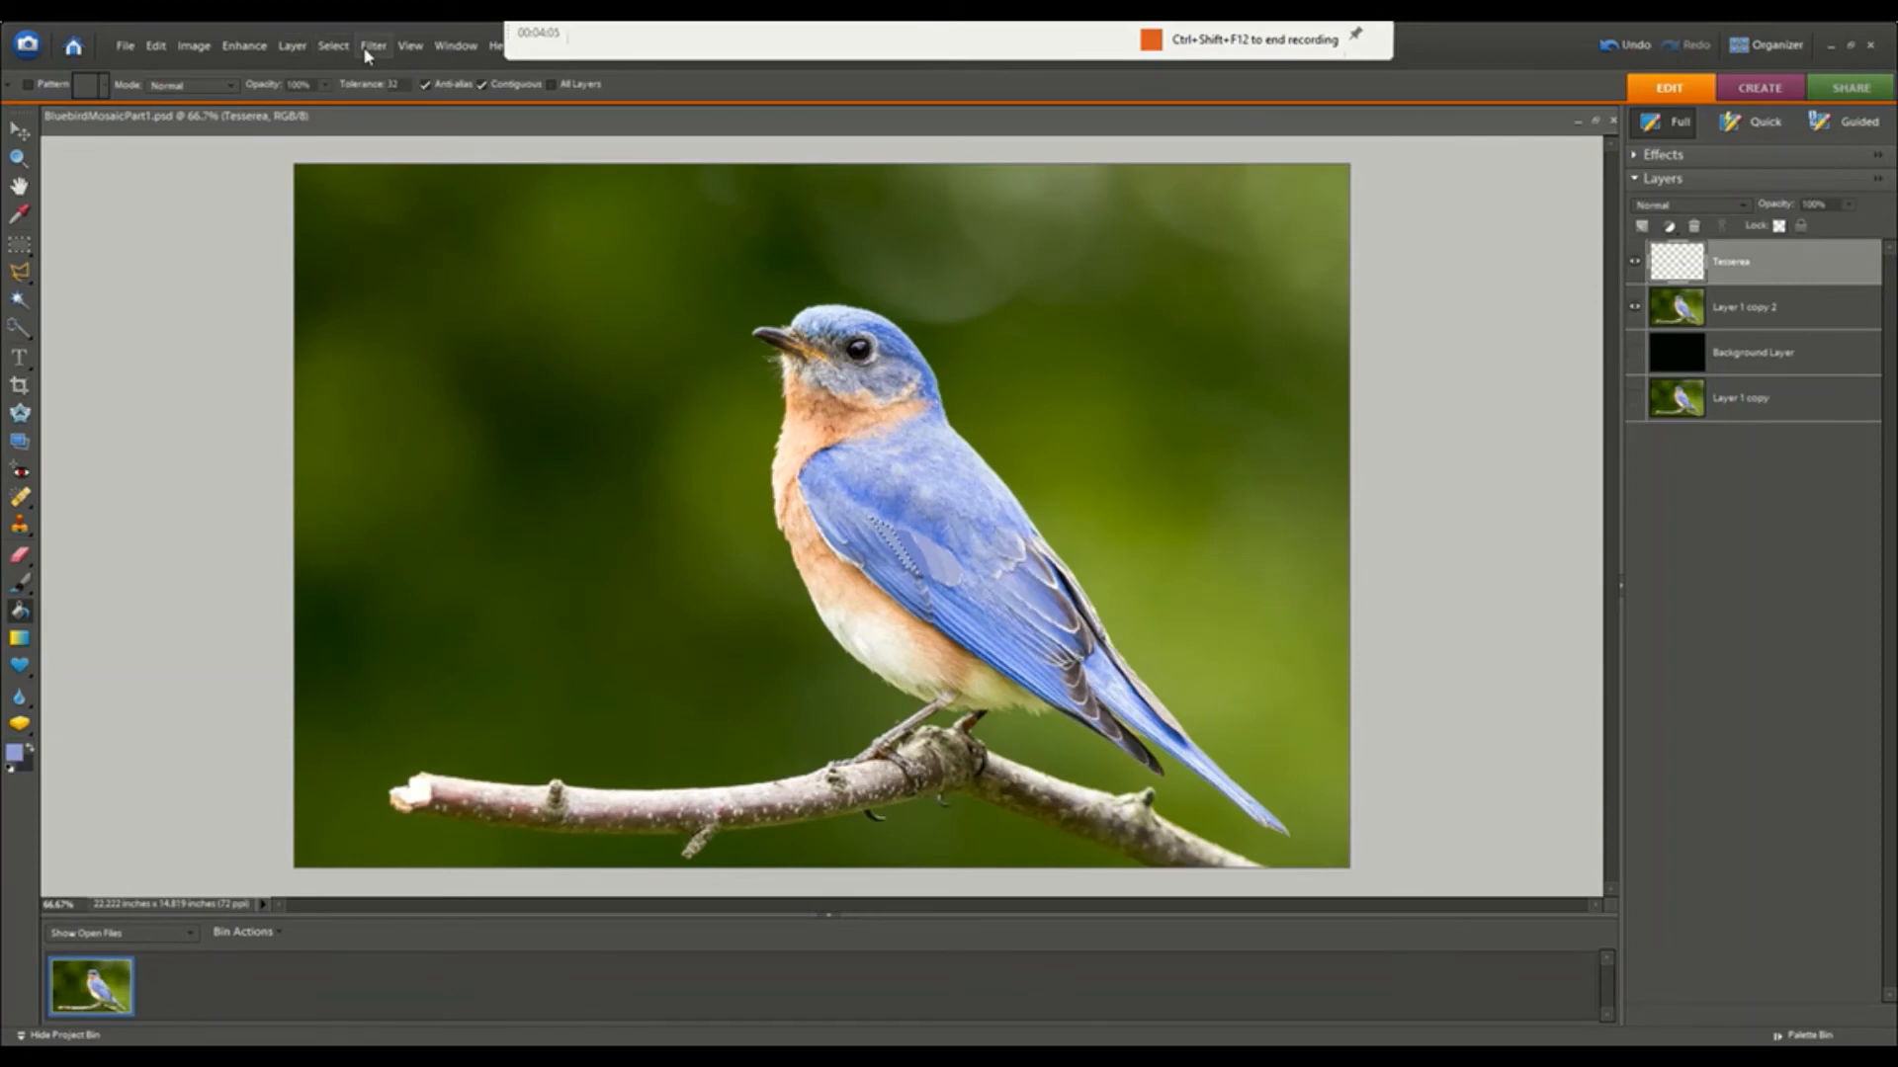
pyautogui.click(334, 45)
pyautogui.click(349, 93)
# - Show the black Background Layer and briefly hide Layer 1 copy 2 to check the tiles against black
pyautogui.click(1635, 353)
pyautogui.click(1636, 309)
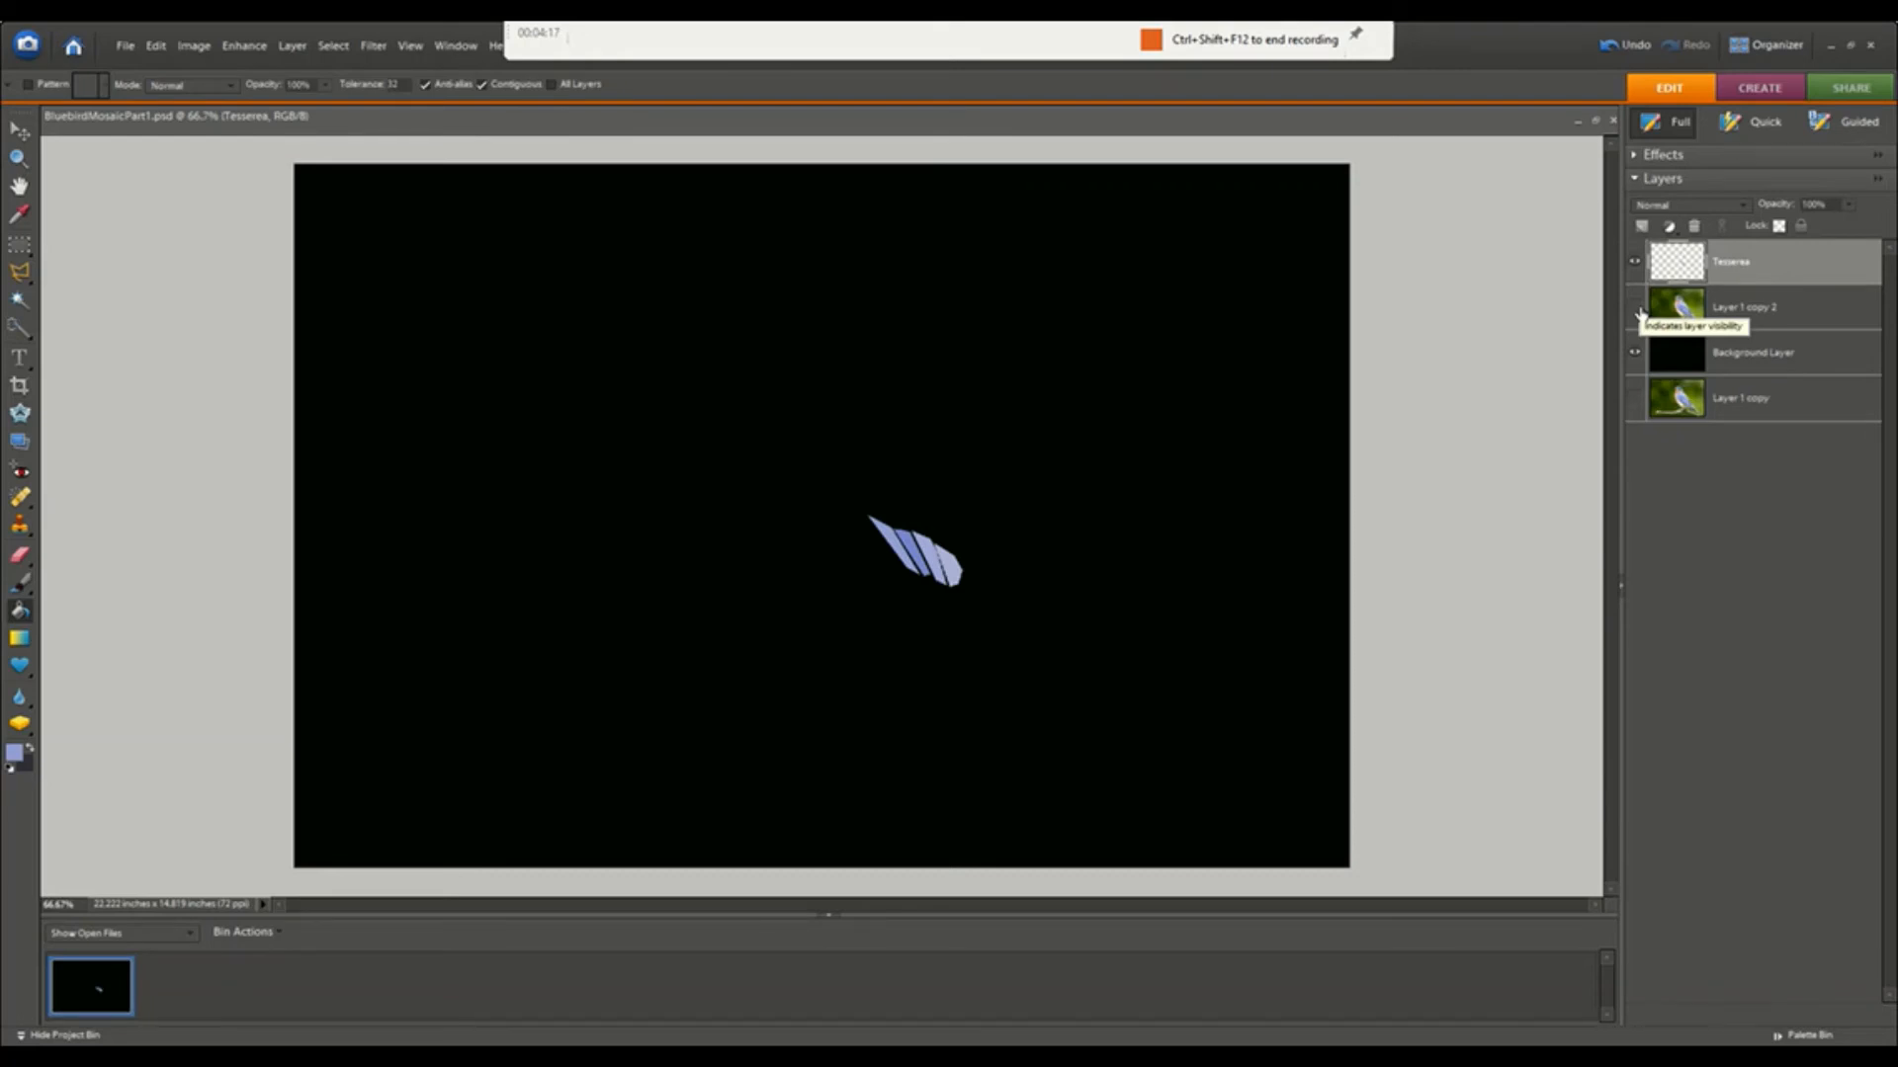
pyautogui.click(1637, 309)
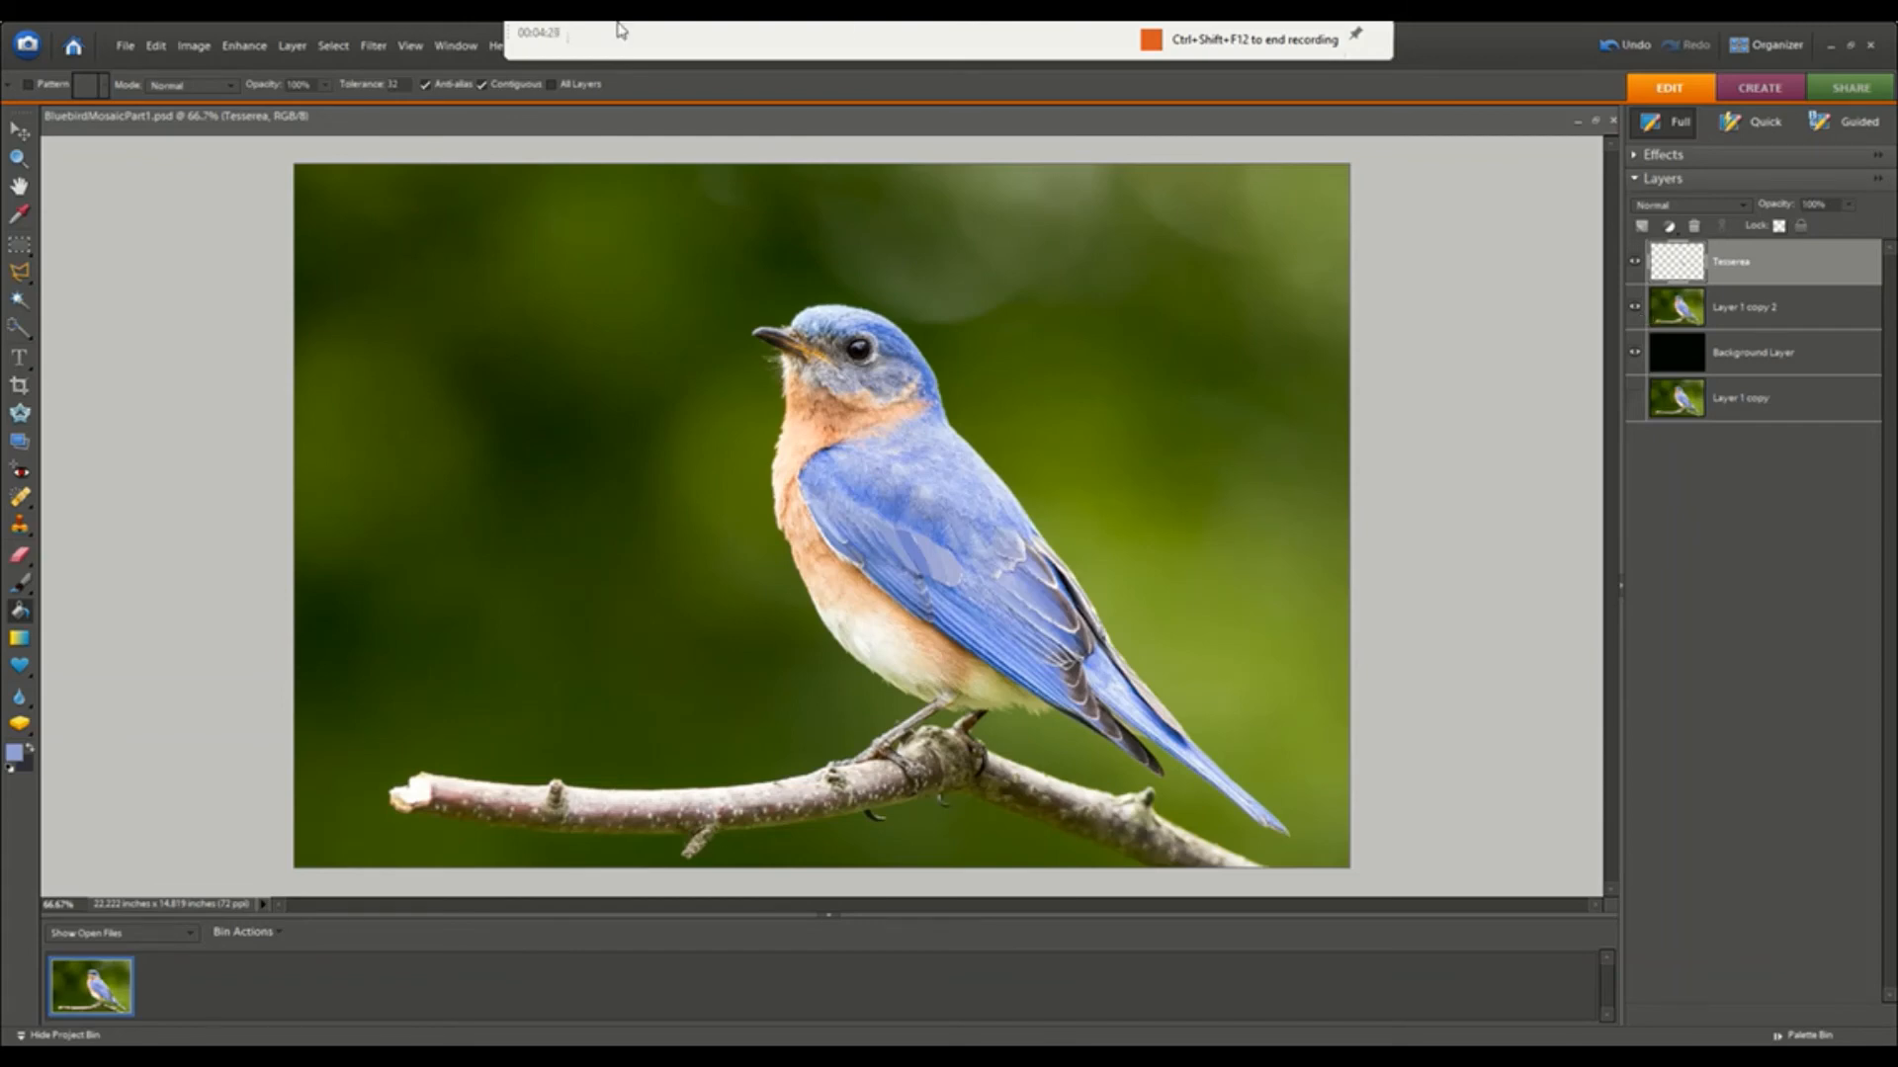
# - Outline a thin slanted strip along the left edge of the pointed lighter-blue tile with the Polygonal Lasso tool
pyautogui.click(410, 46)
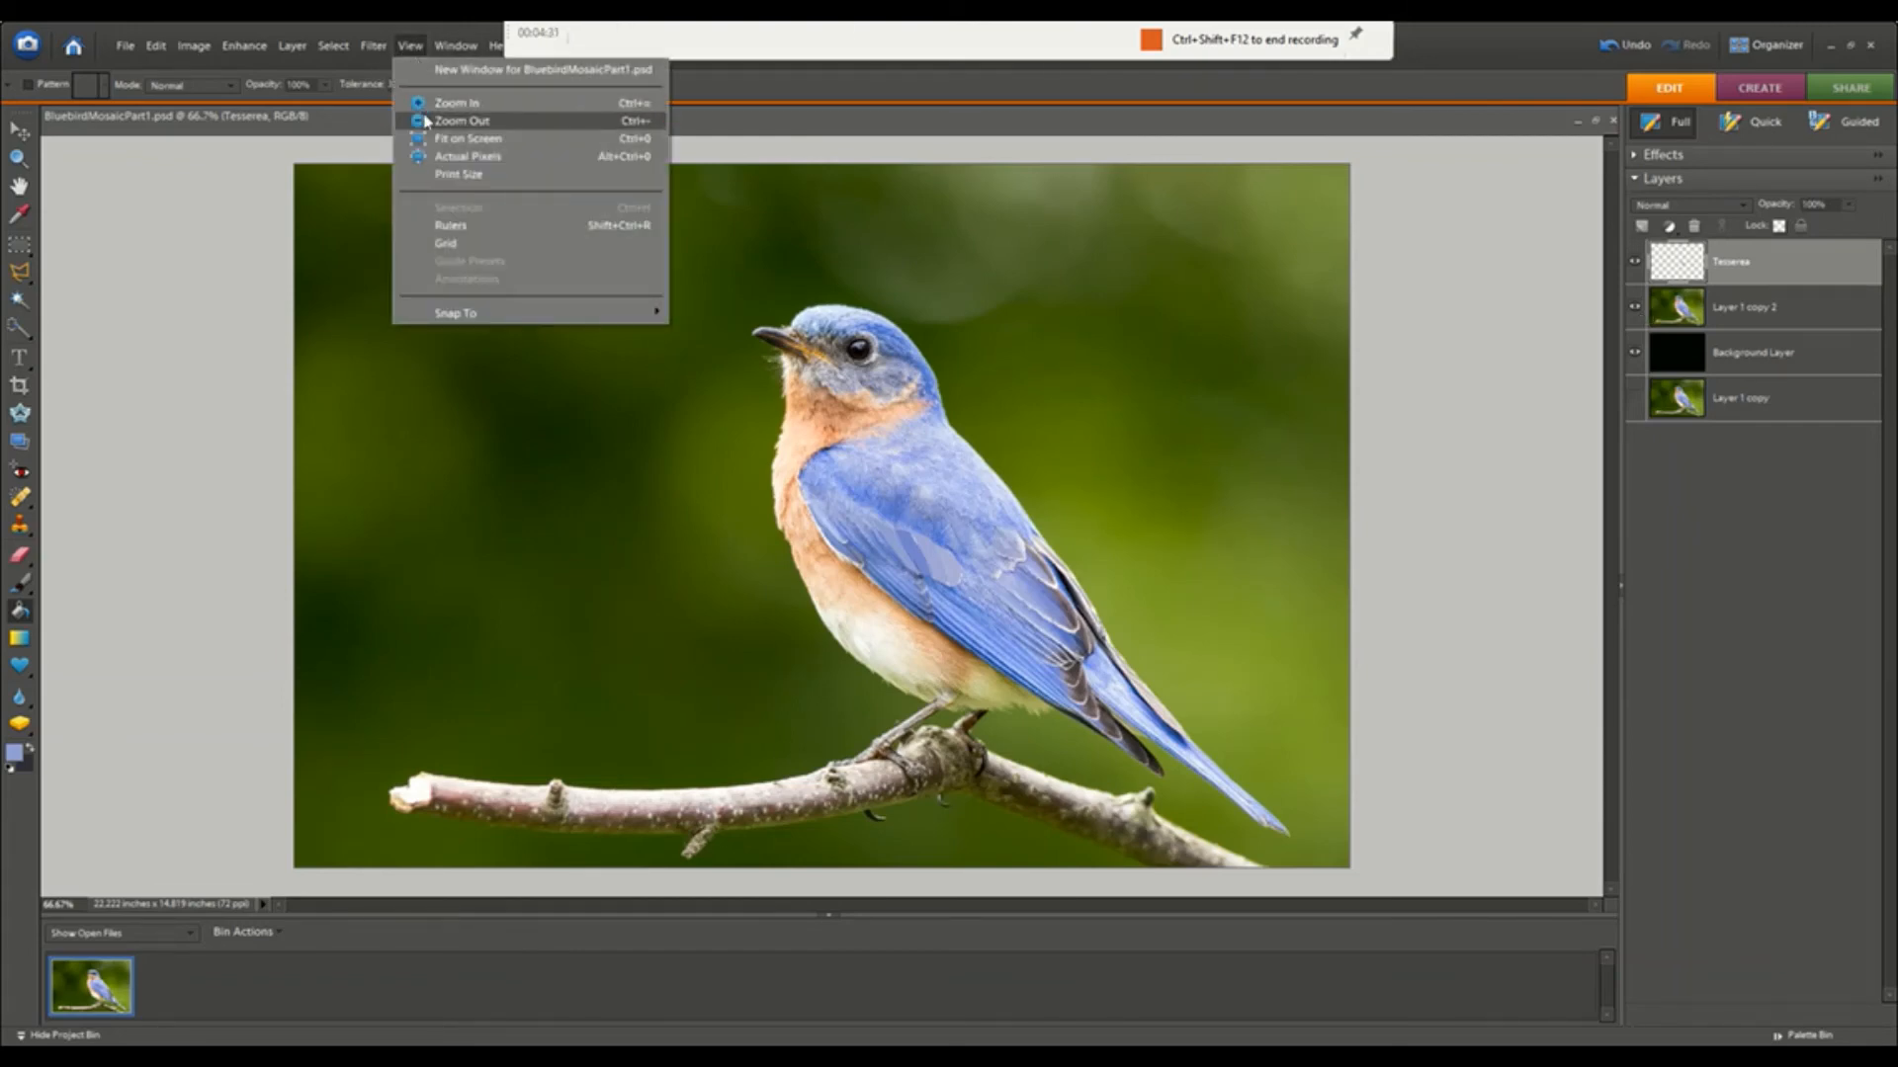
pyautogui.click(435, 104)
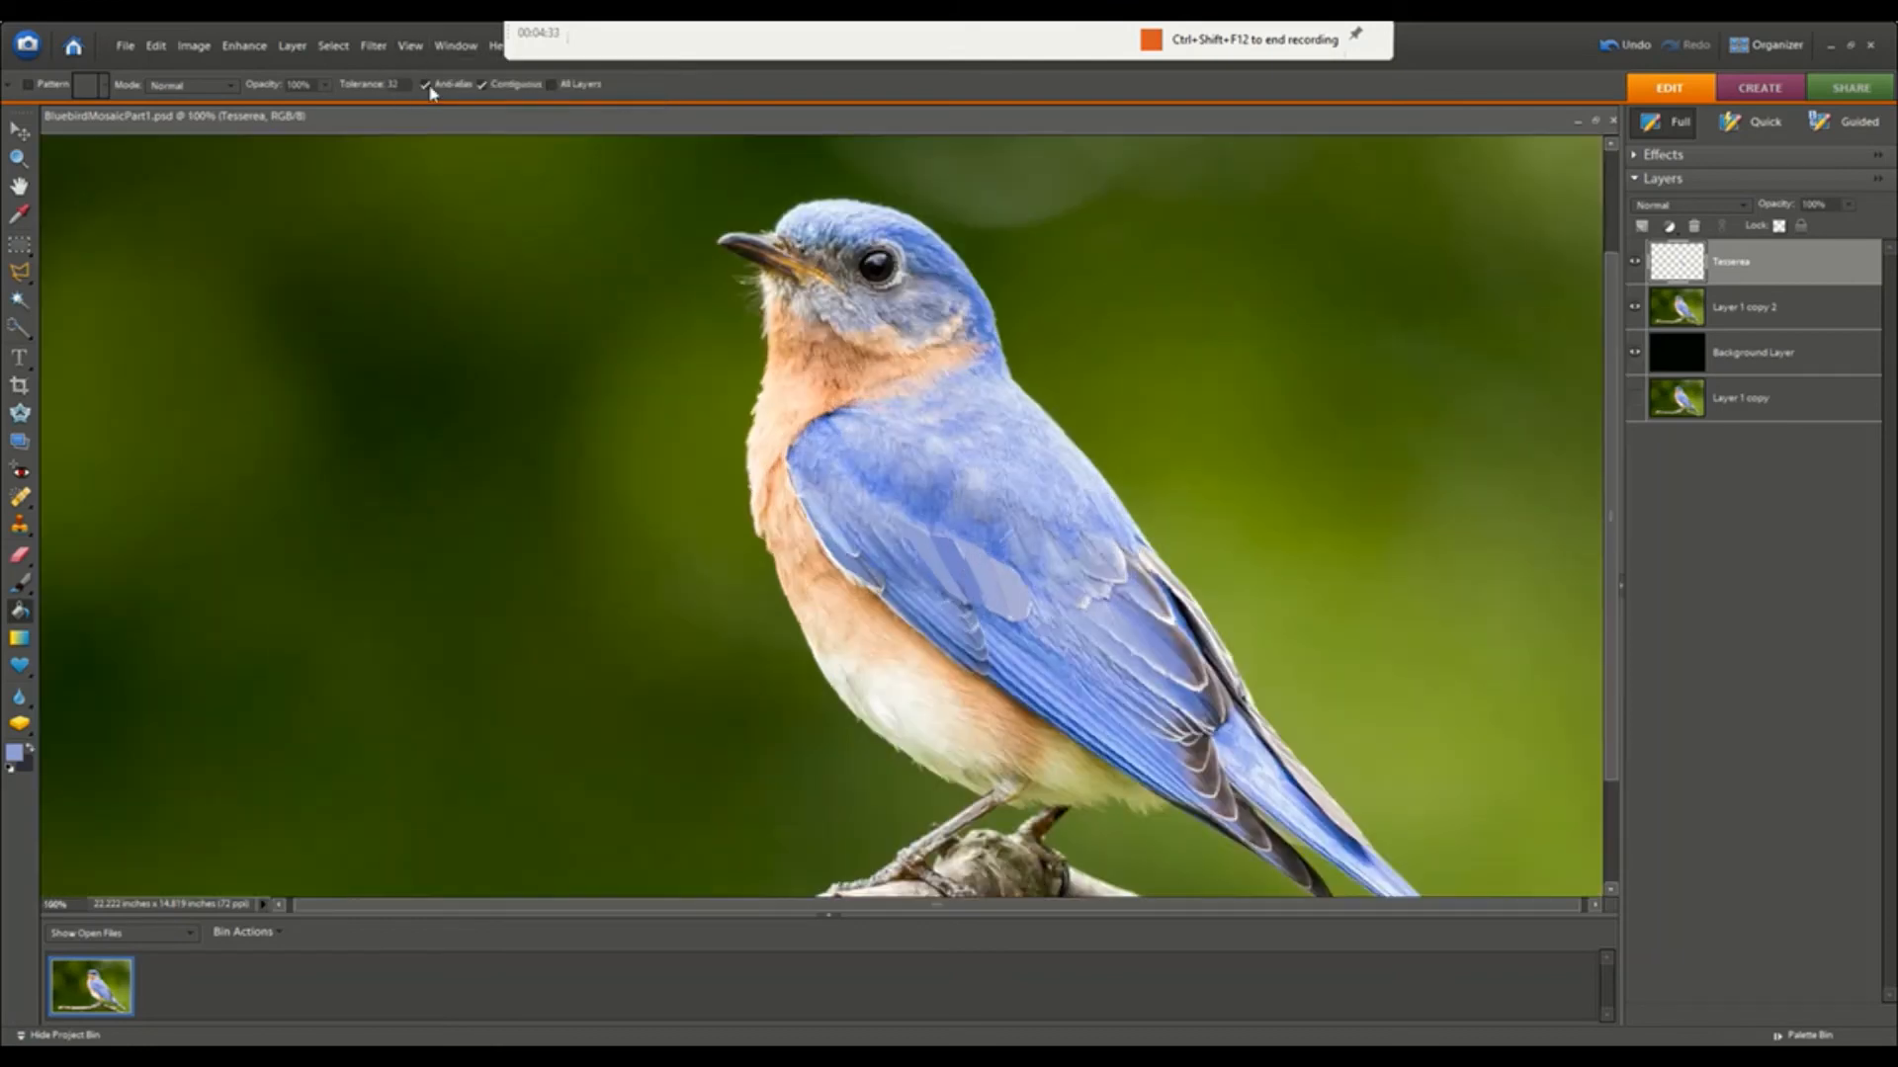
pyautogui.click(410, 47)
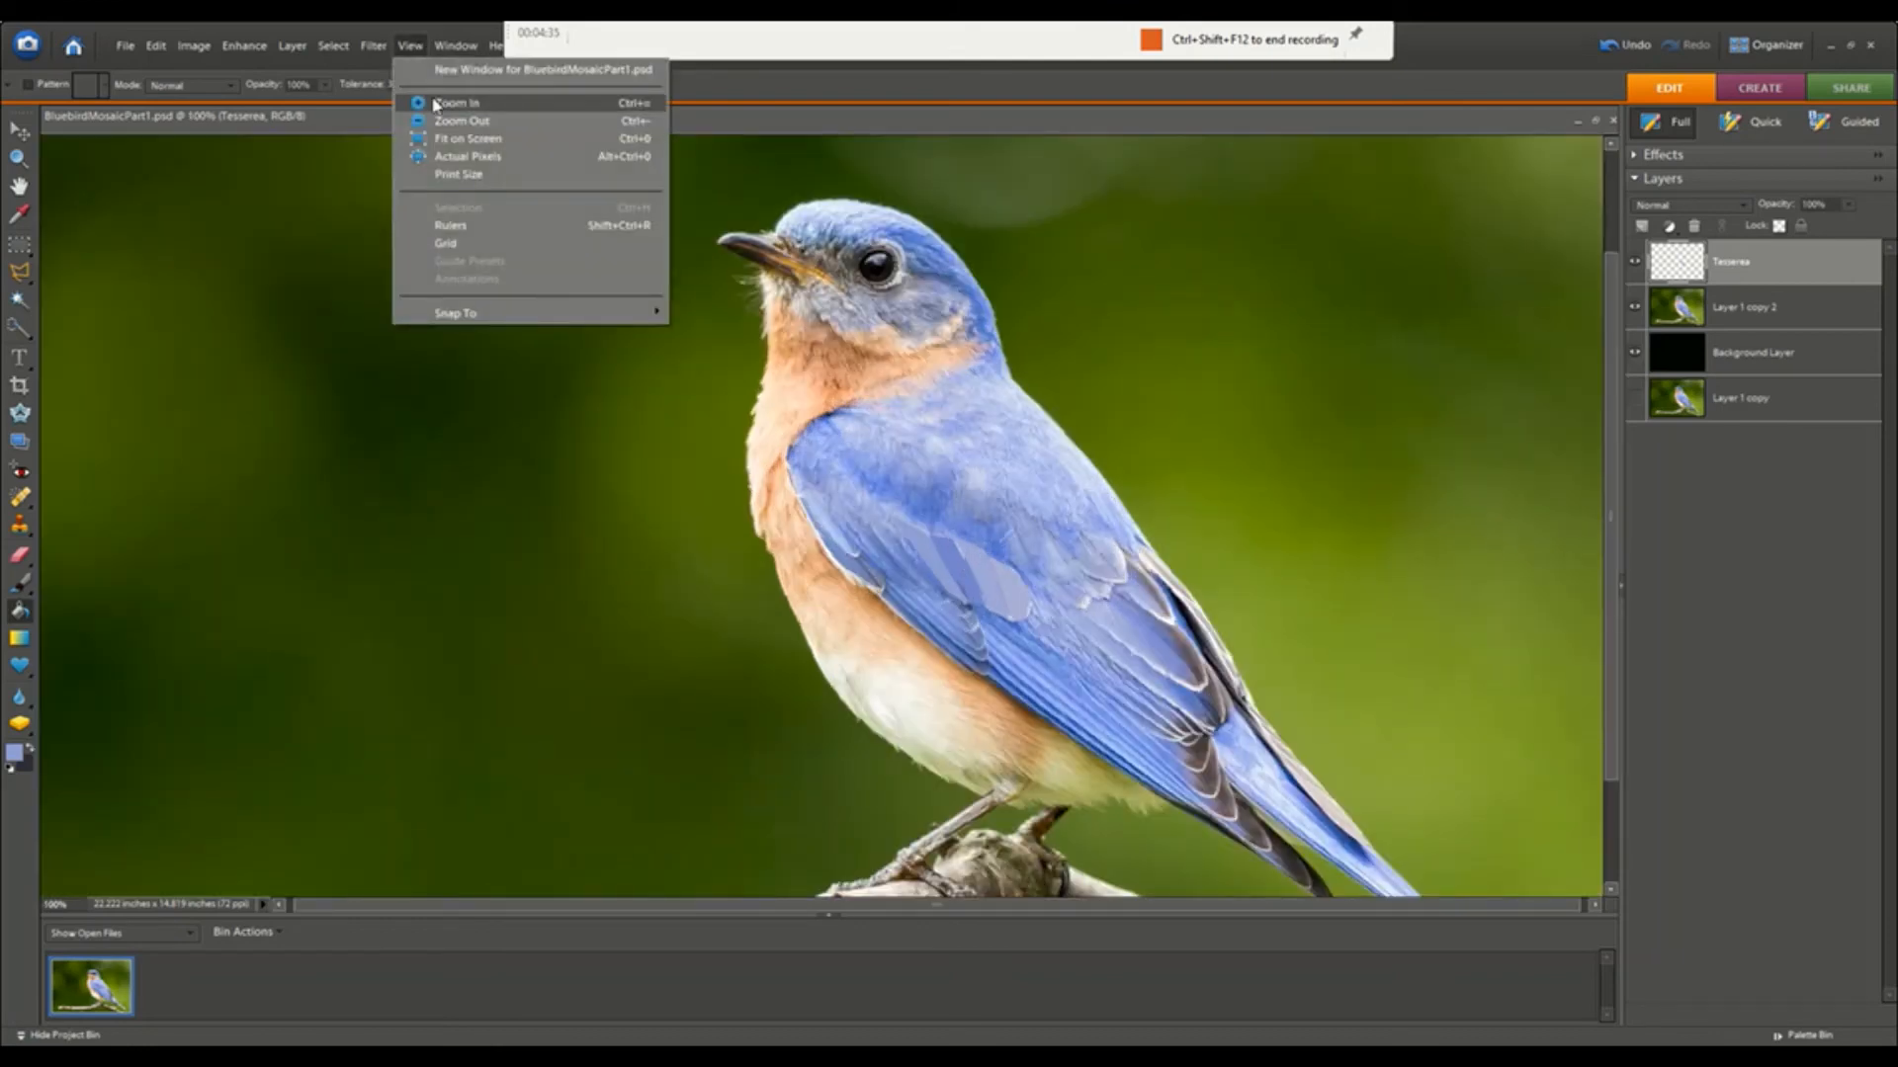
pyautogui.click(436, 104)
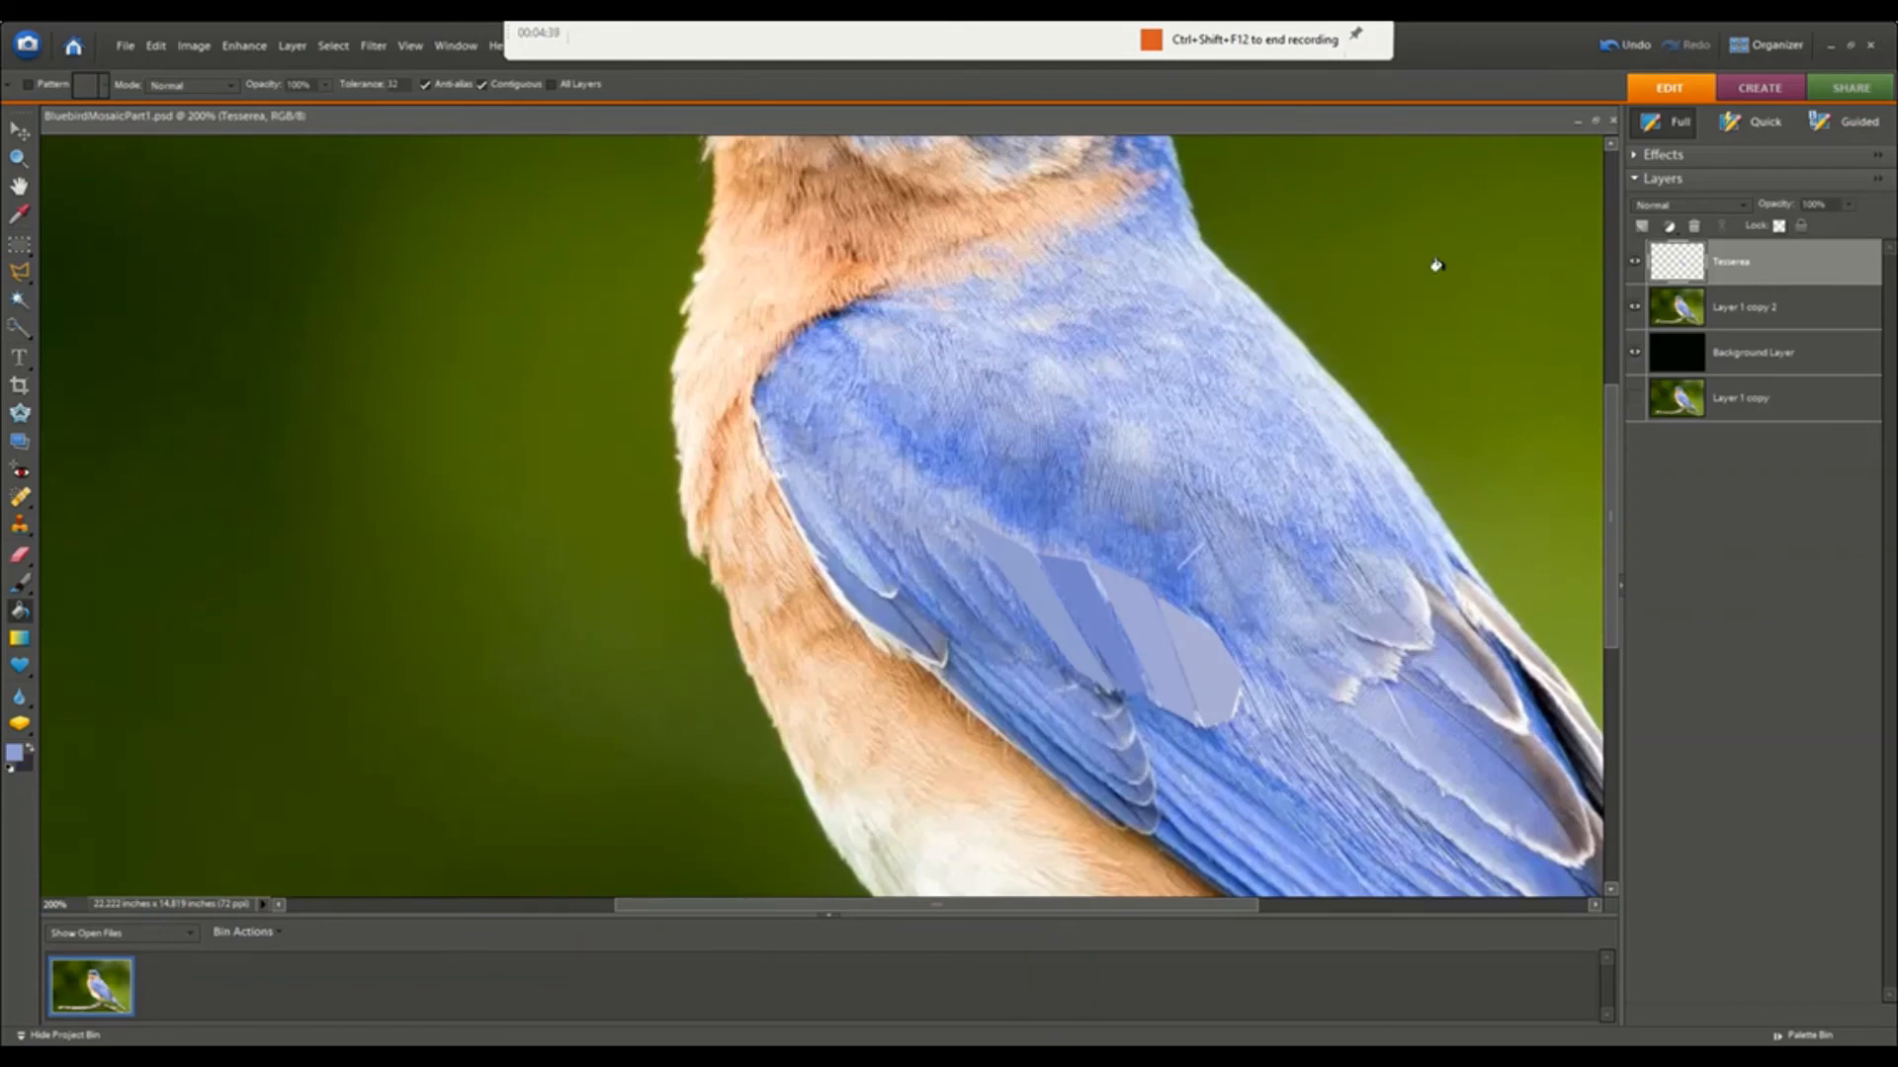
pyautogui.click(20, 274)
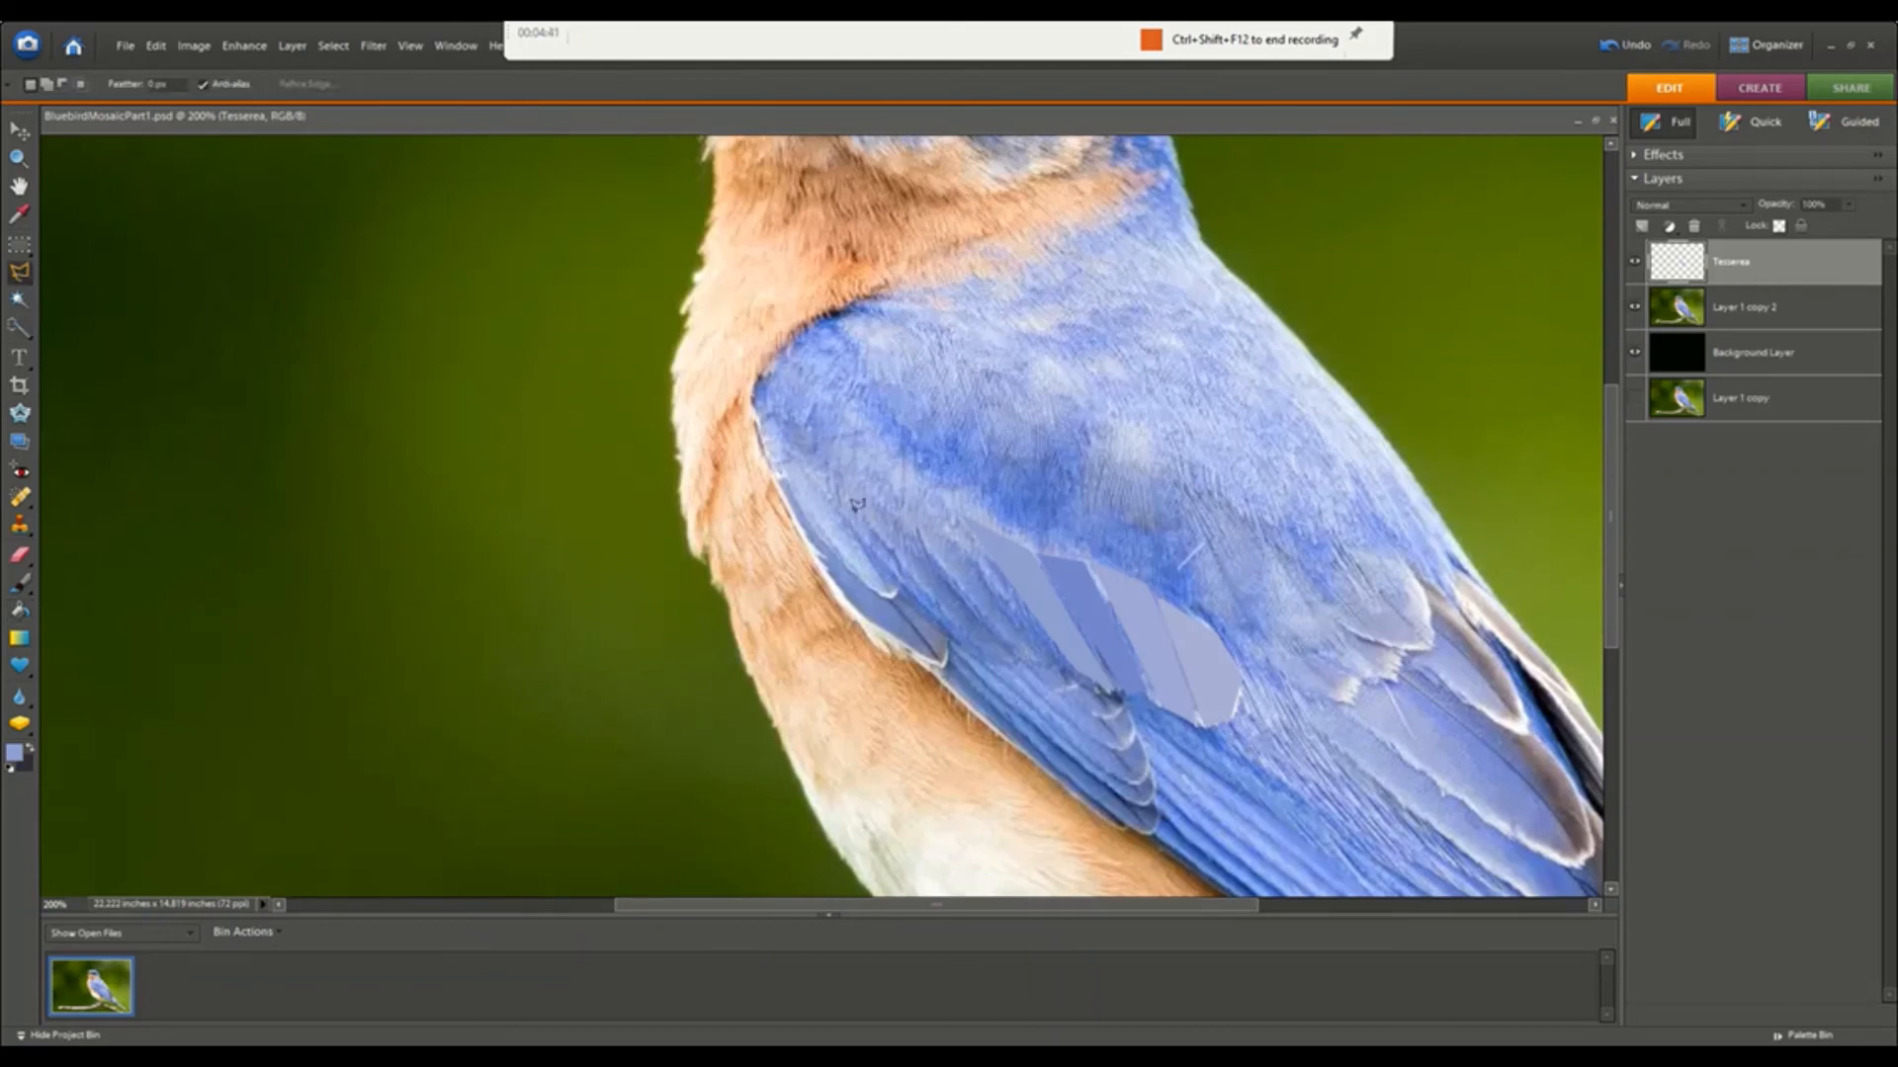
pyautogui.click(965, 546)
pyautogui.click(1073, 673)
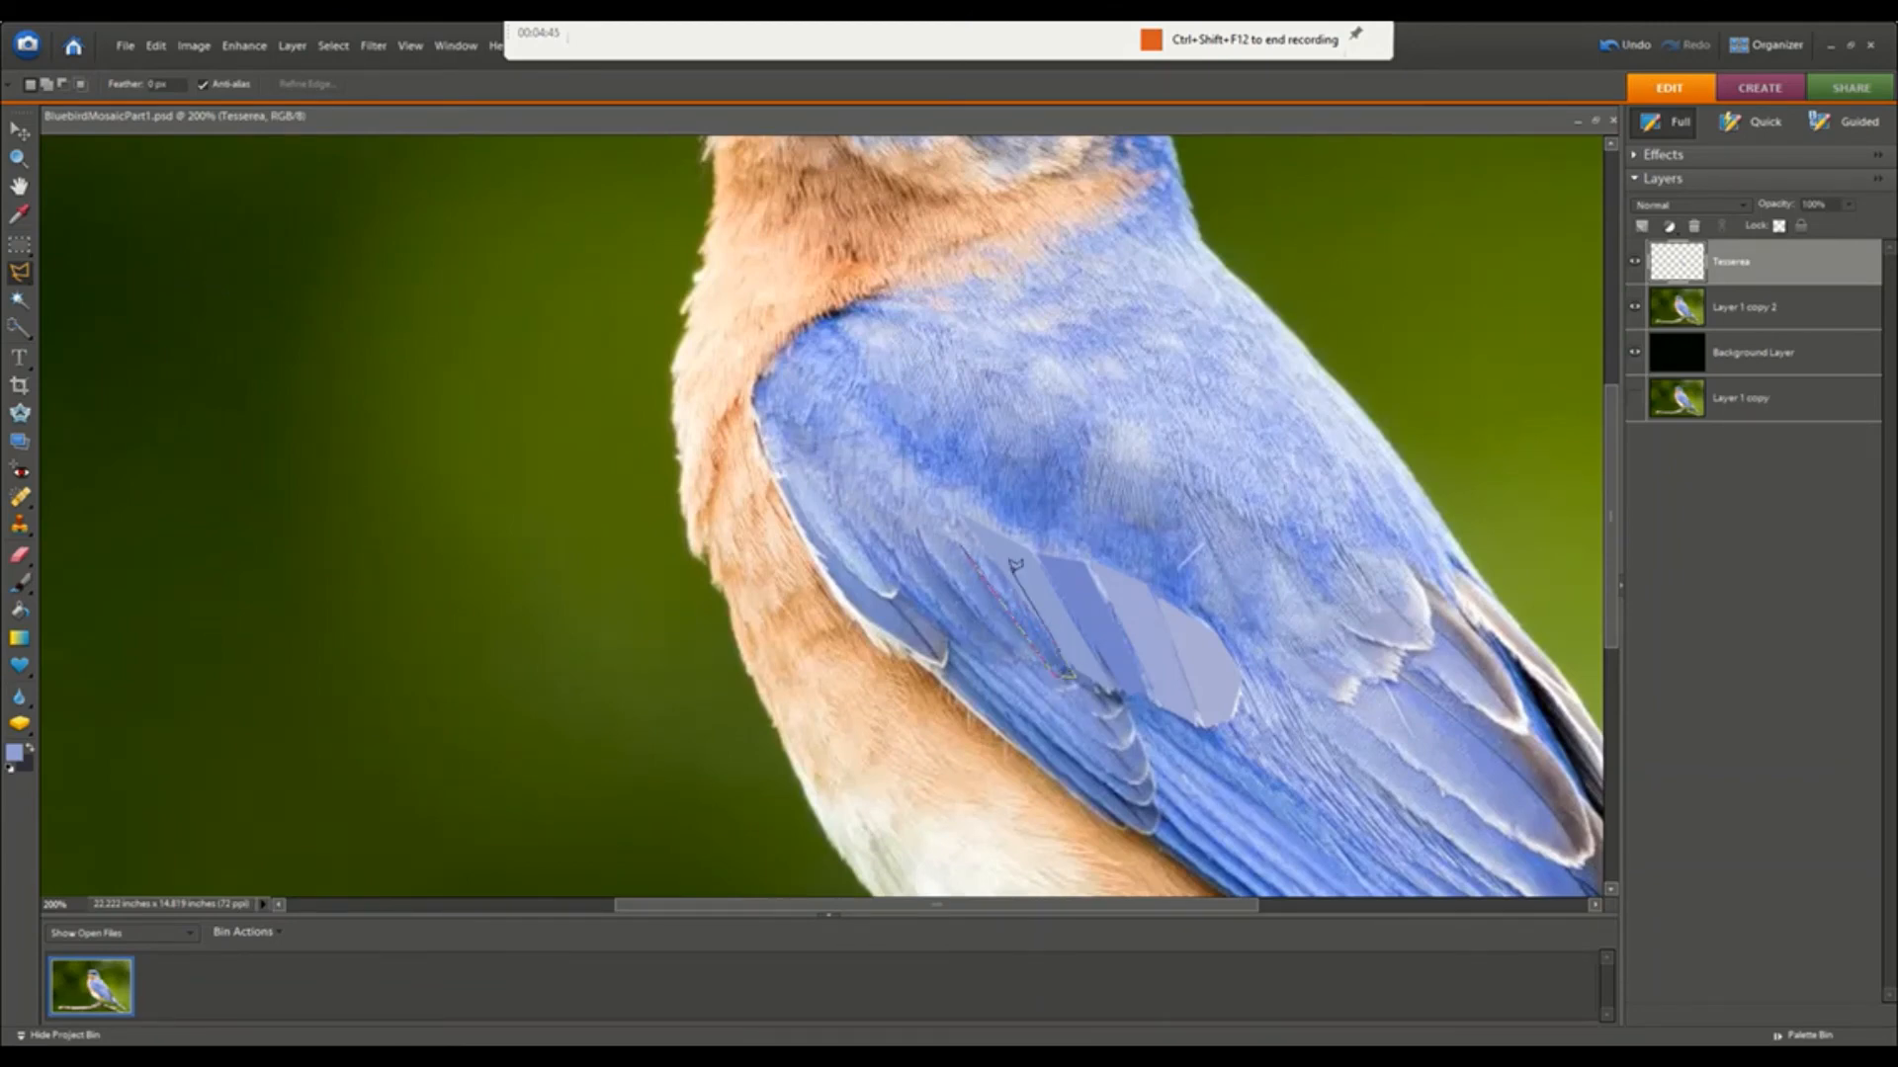
pyautogui.click(963, 534)
# - Fill the selected thin strip with pale blue sampled from the feather using the Paint Bucket, and clear the selection
pyautogui.click(19, 613)
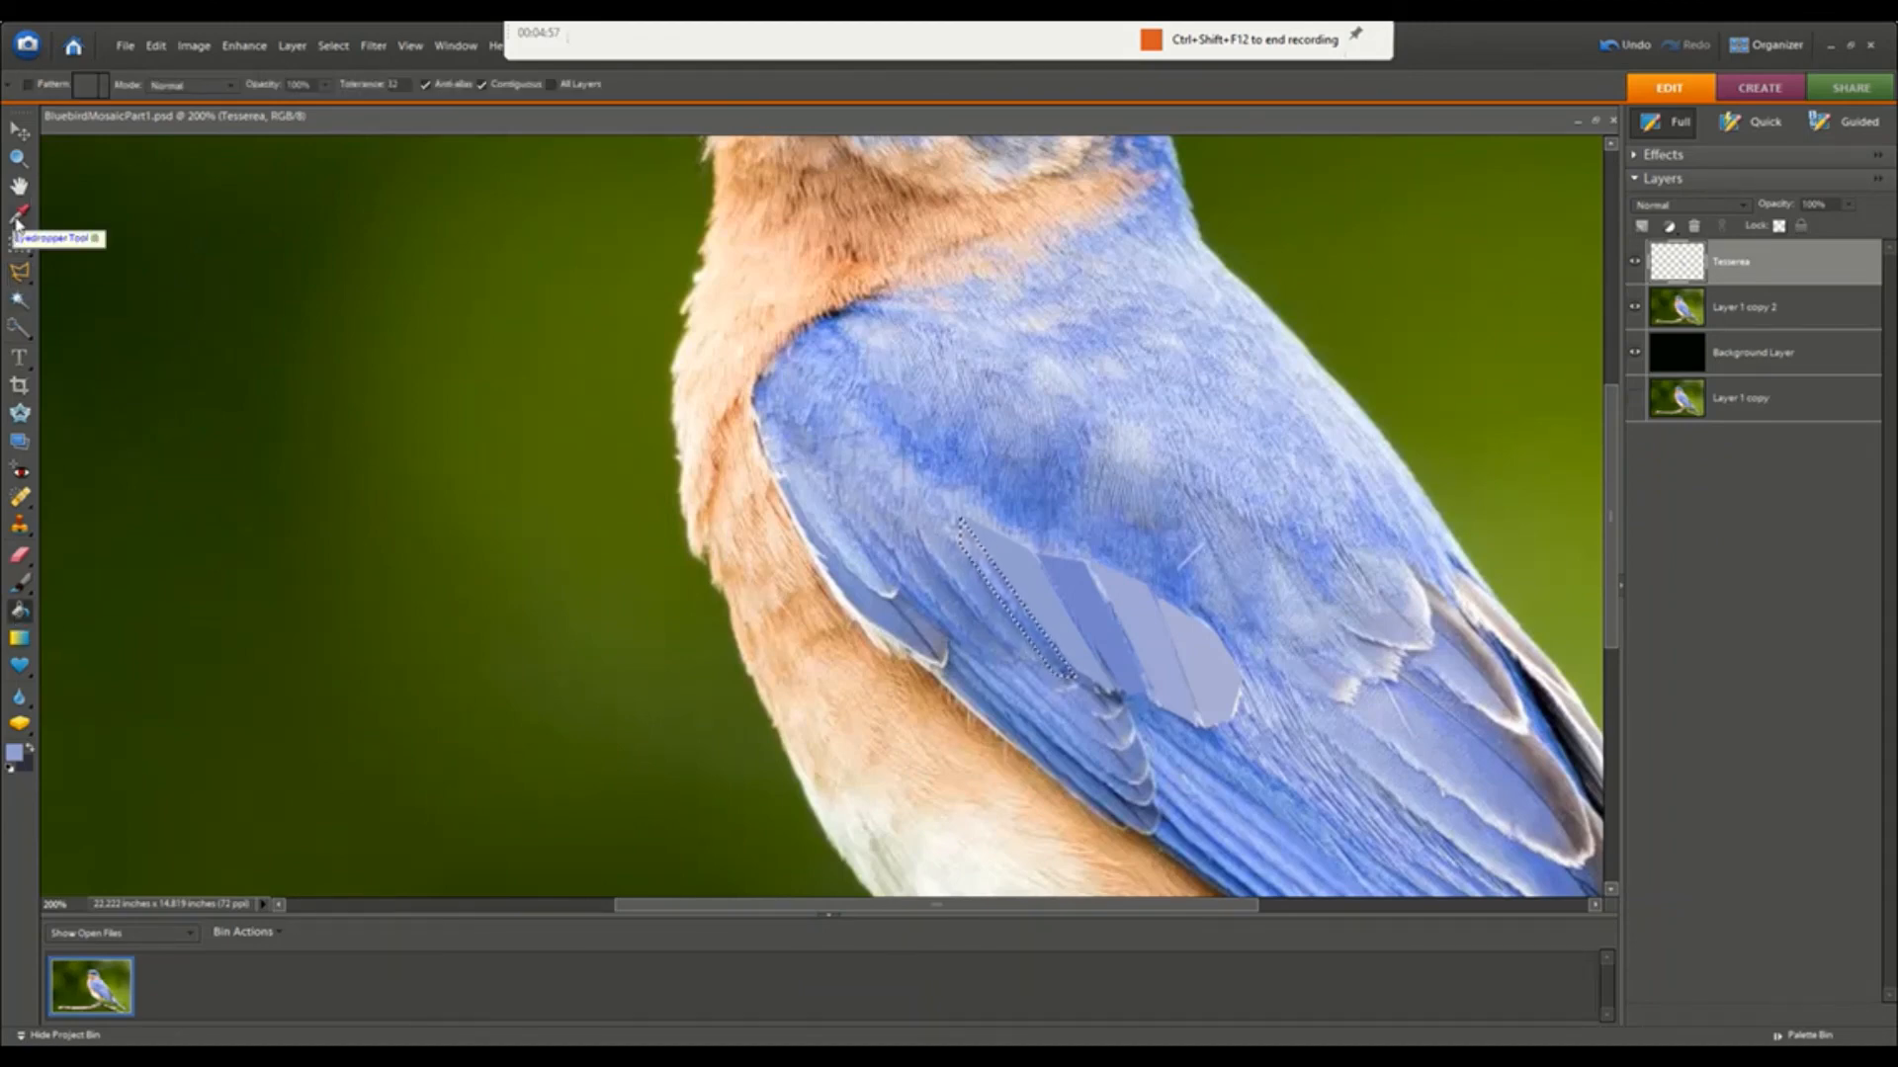
pyautogui.click(19, 216)
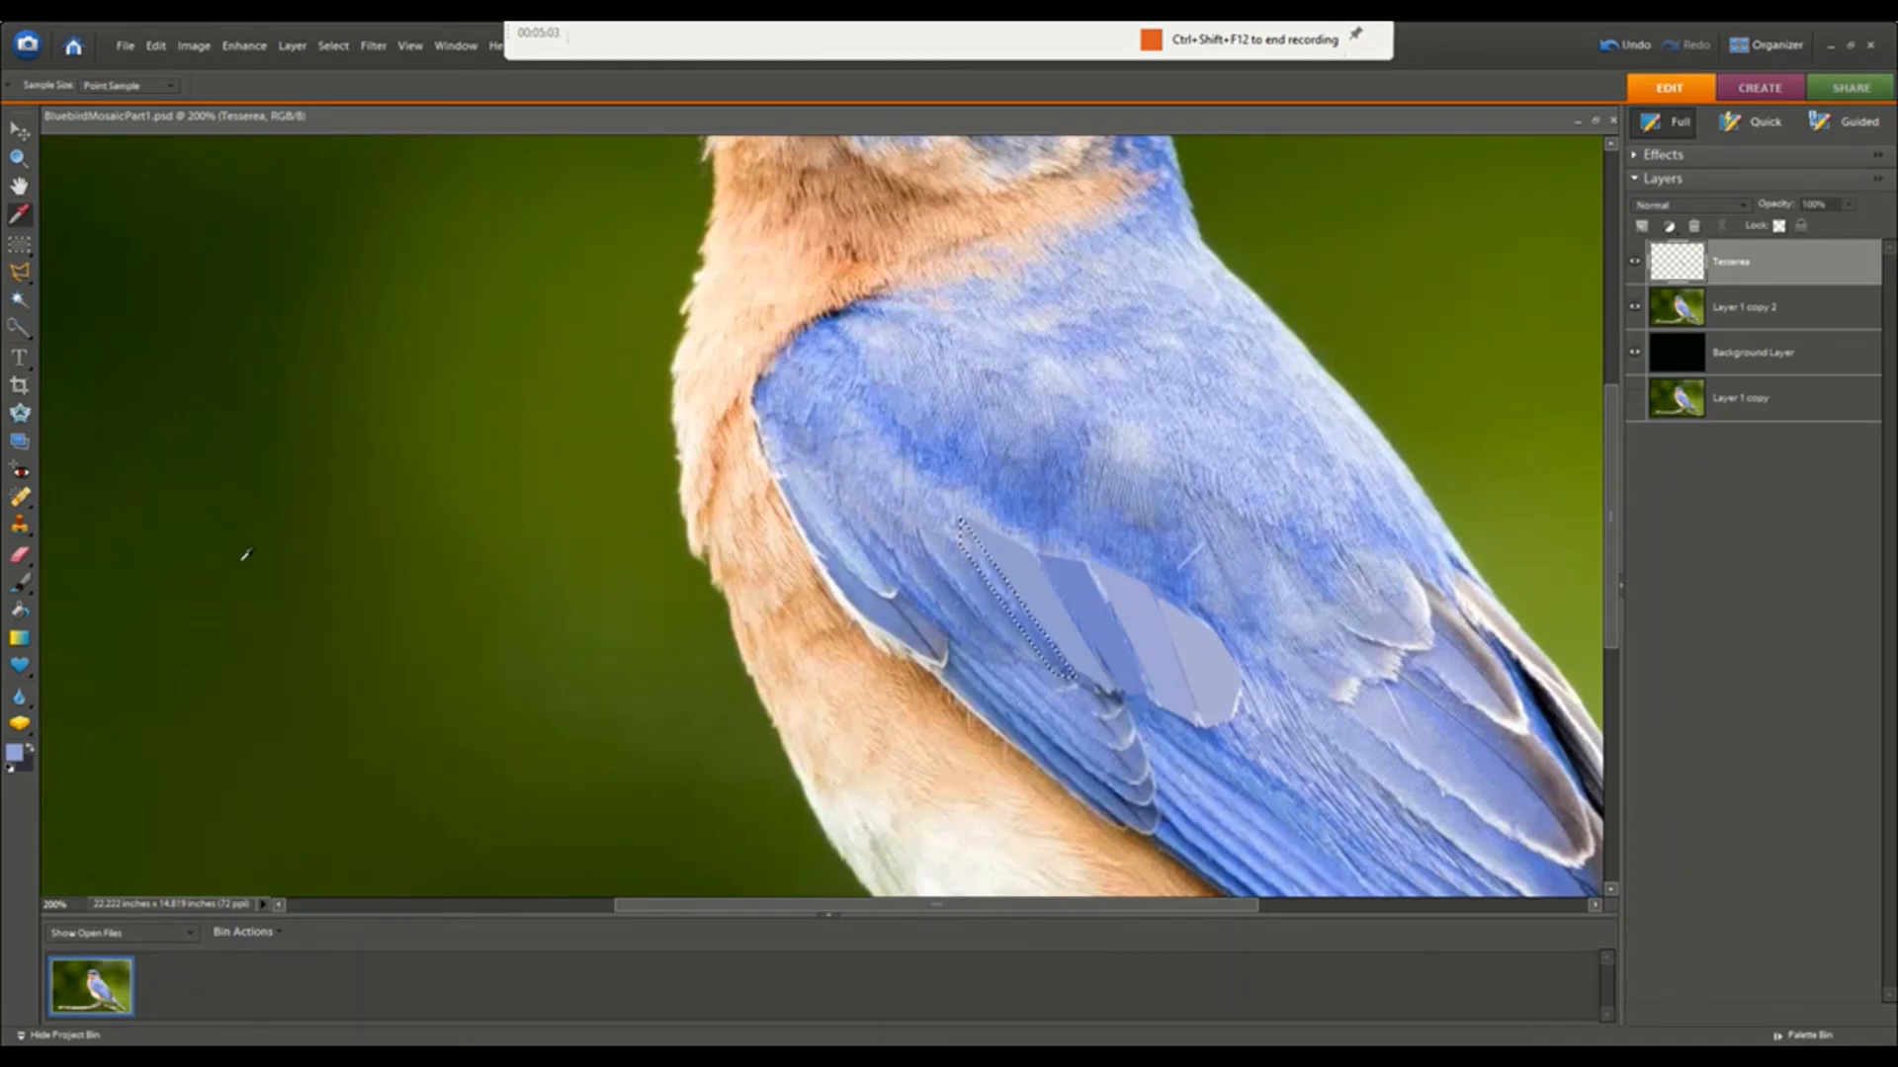
pyautogui.click(19, 611)
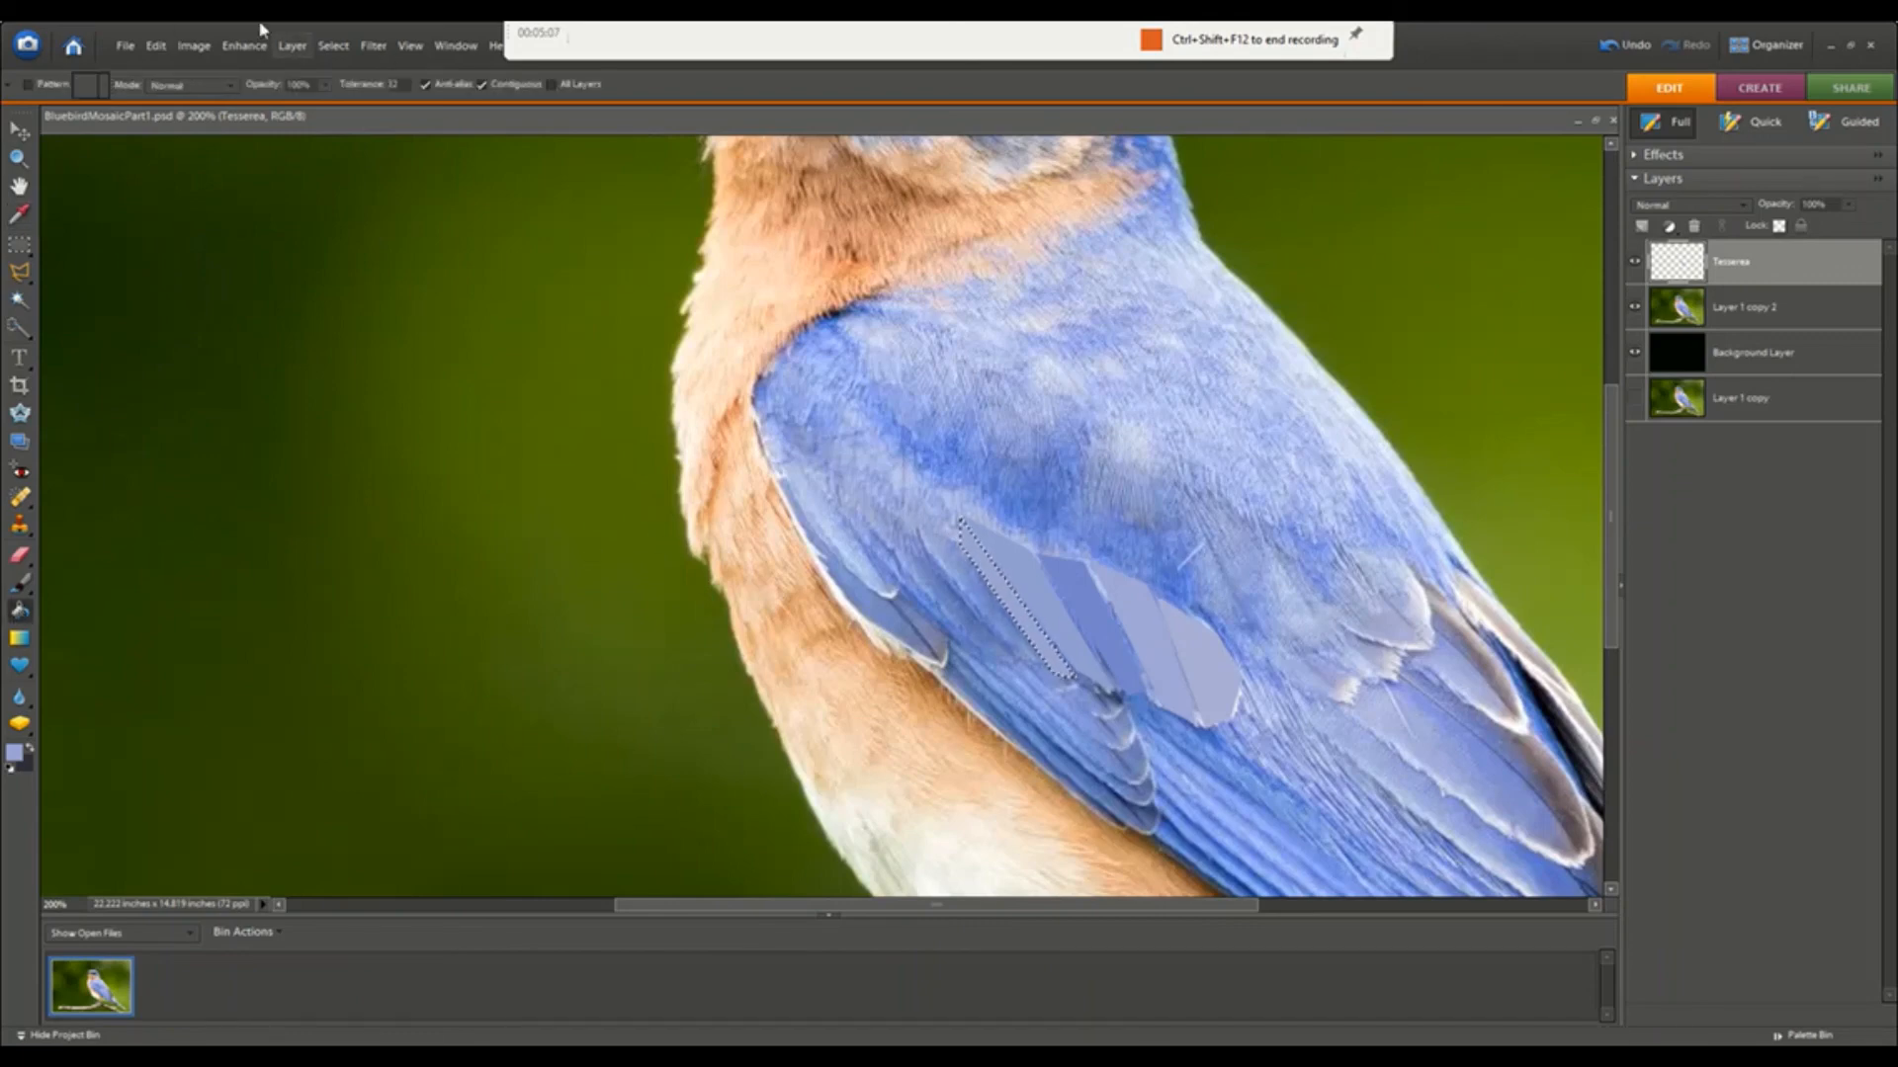
pyautogui.click(335, 48)
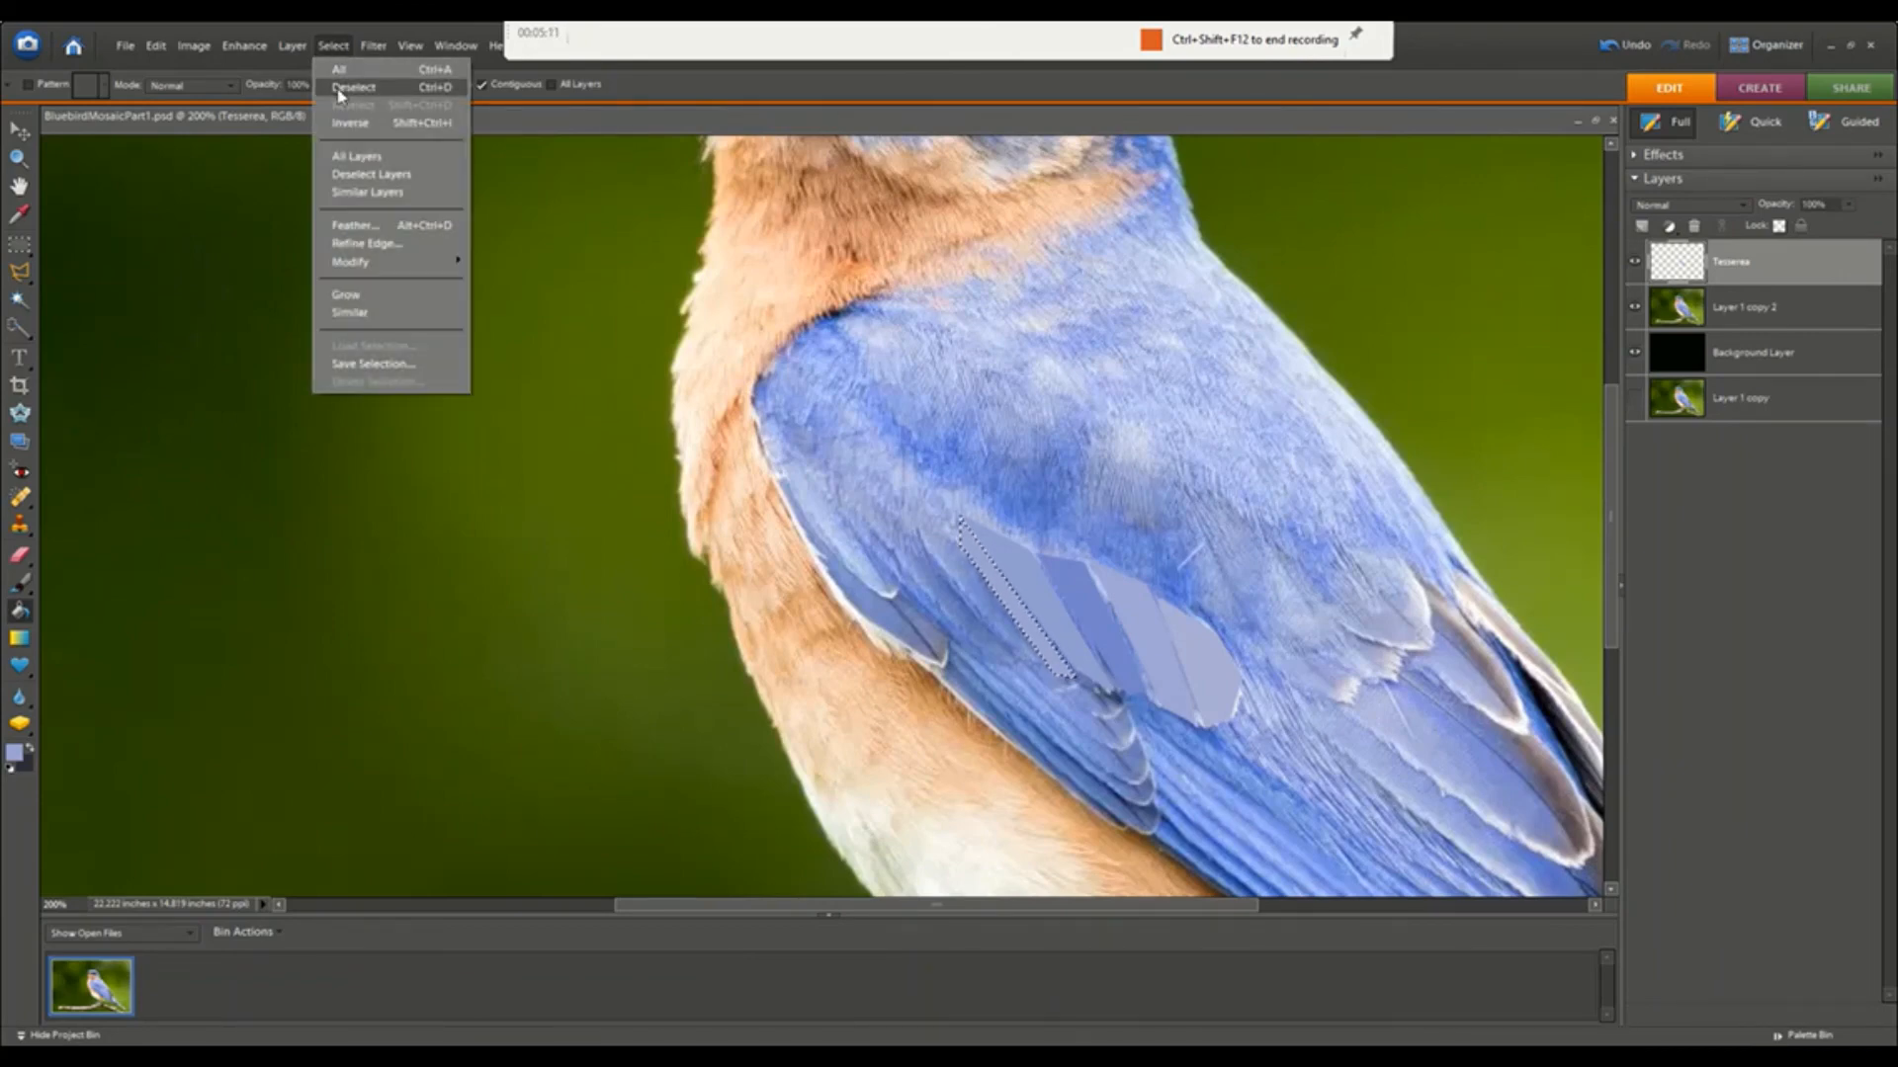
pyautogui.click(339, 89)
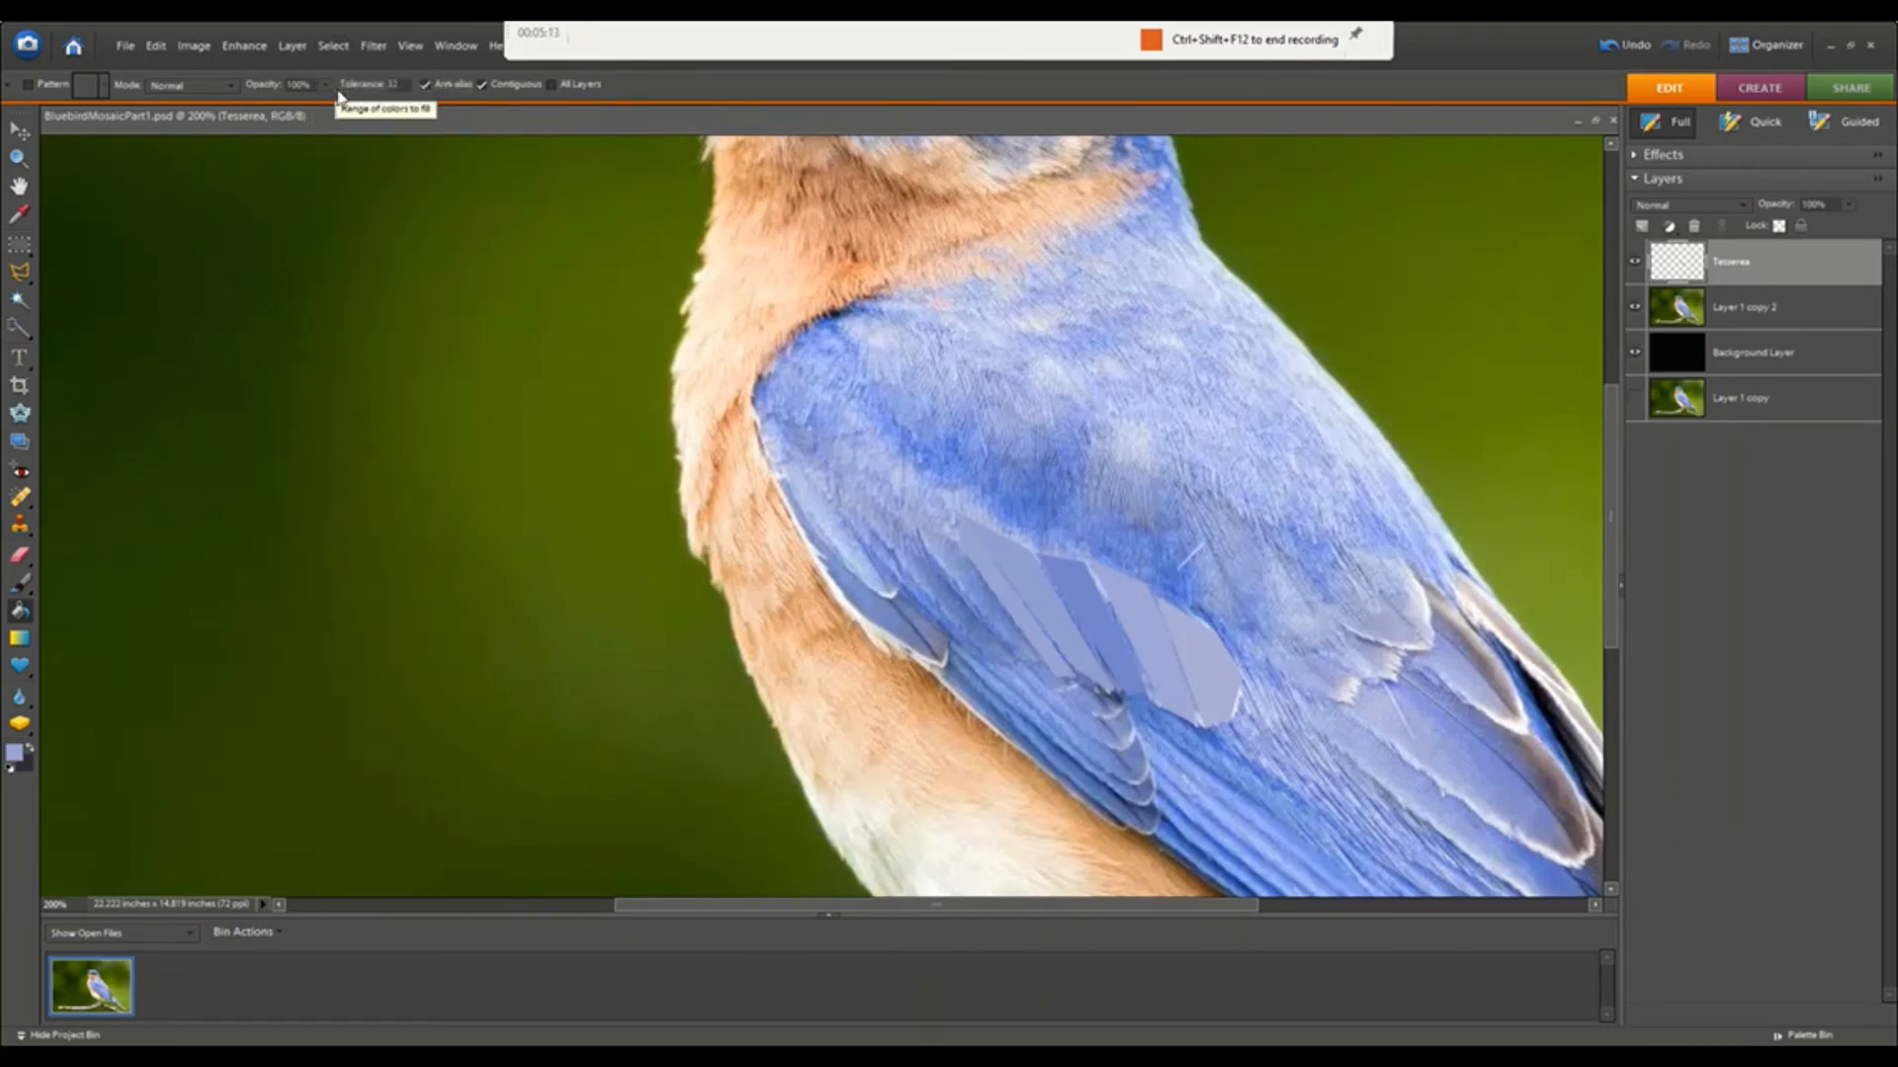
# - Hide Layer 1 copy 2 and toggle the Background Layer to inspect the tiles on transparency and on black, restoring both layers' visibility
pyautogui.click(1635, 306)
pyautogui.click(1631, 351)
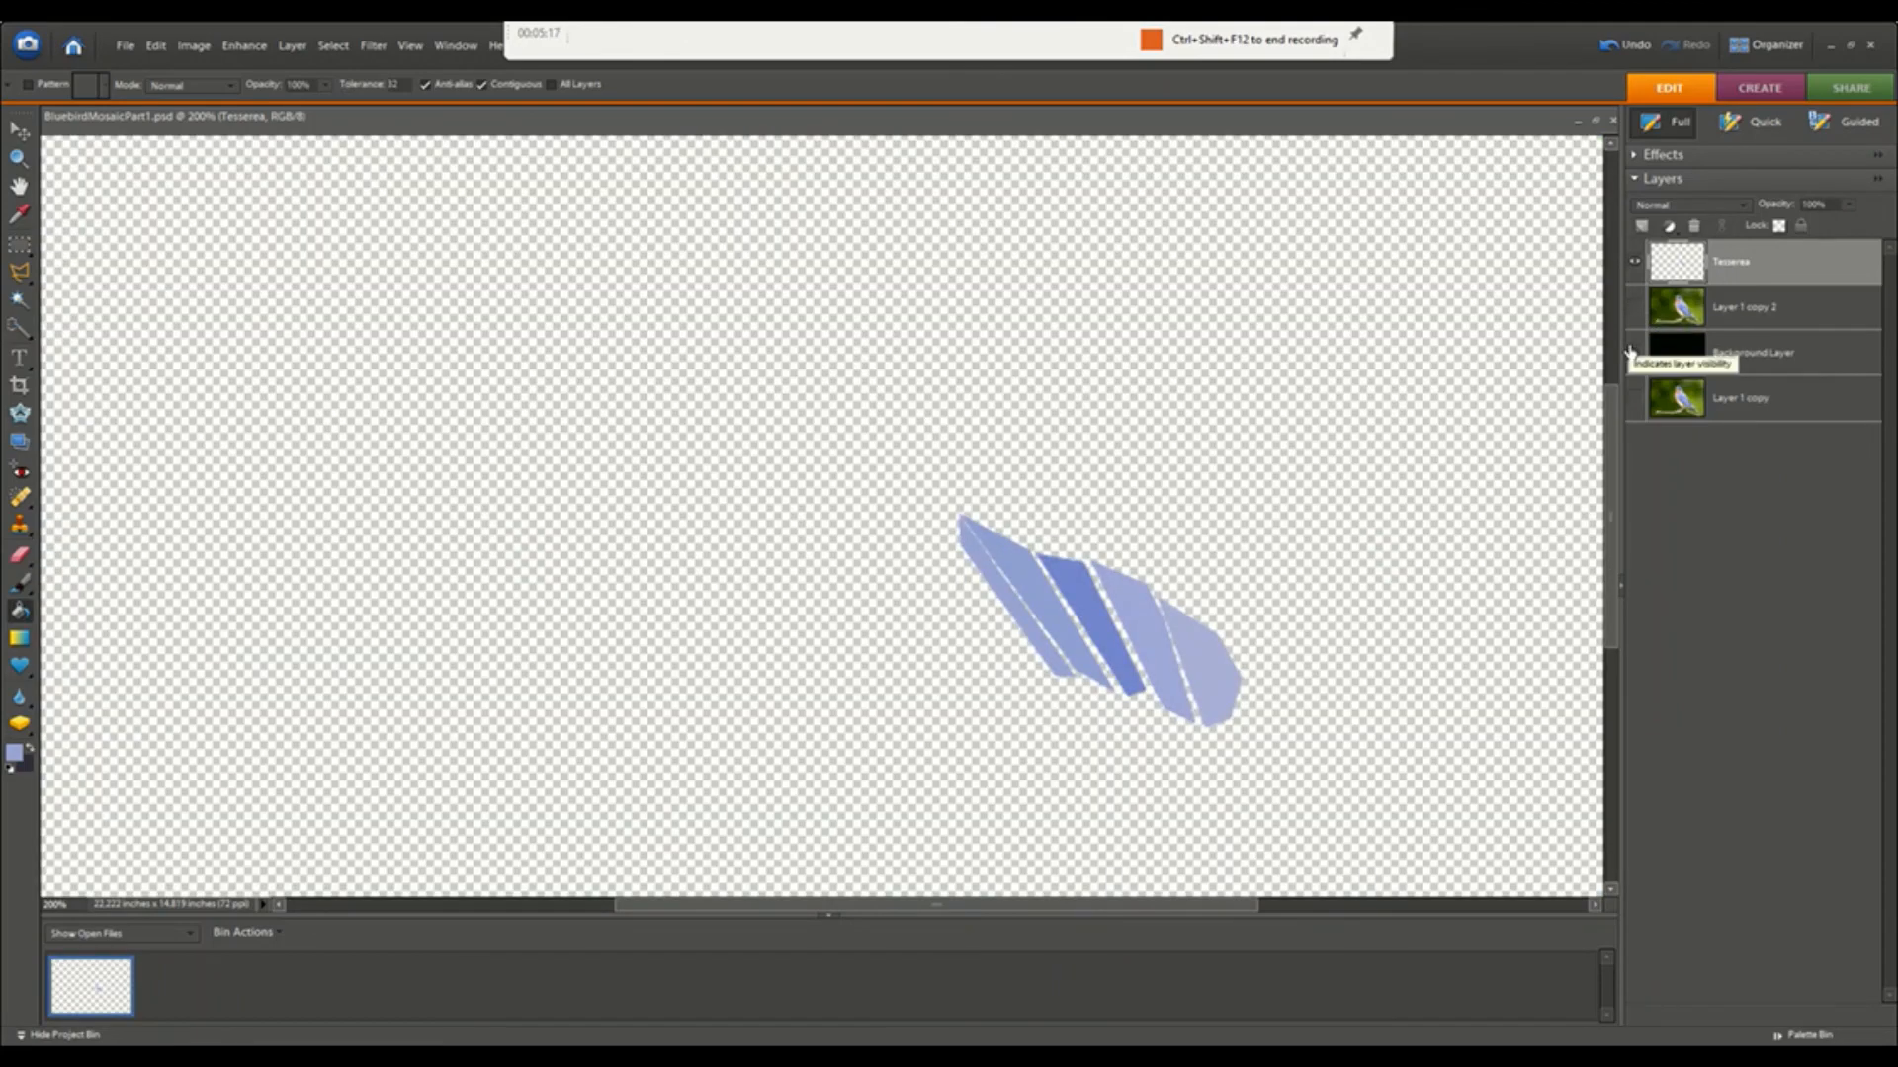
pyautogui.click(1631, 351)
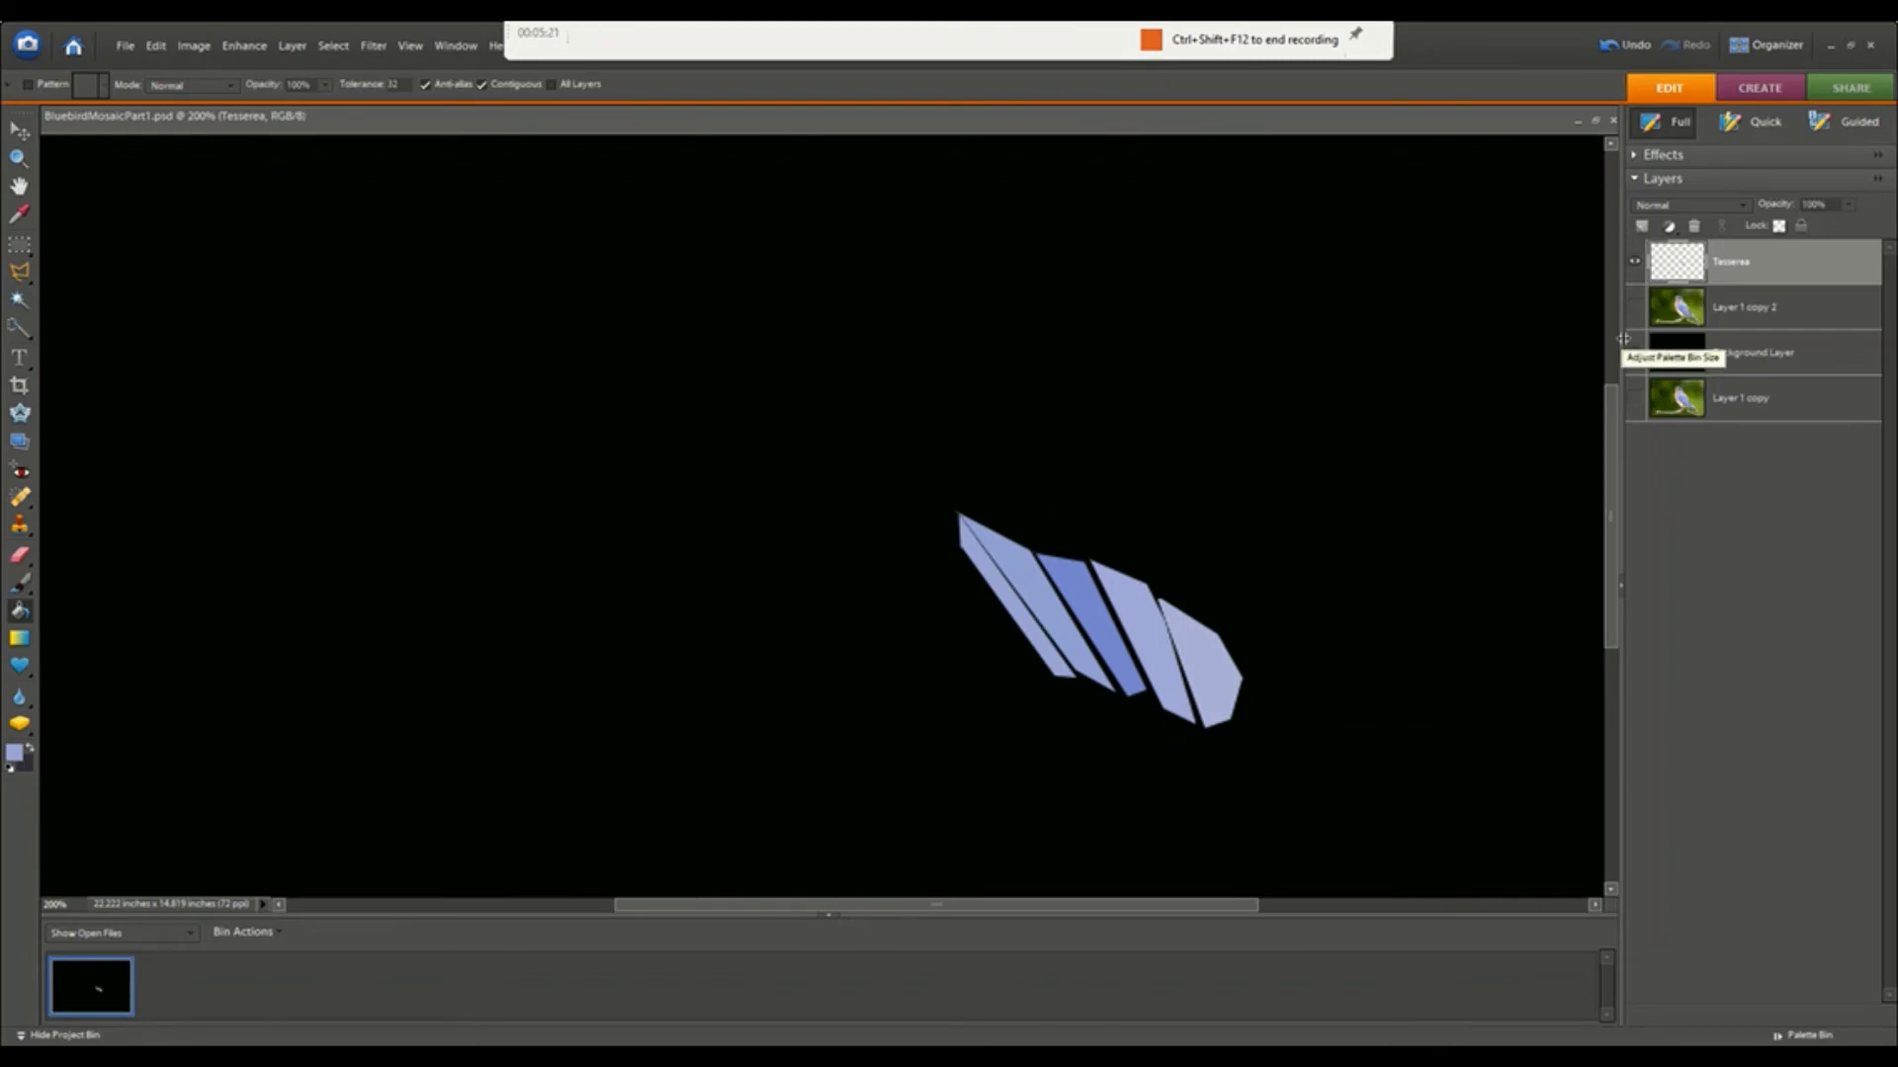
pyautogui.click(1632, 352)
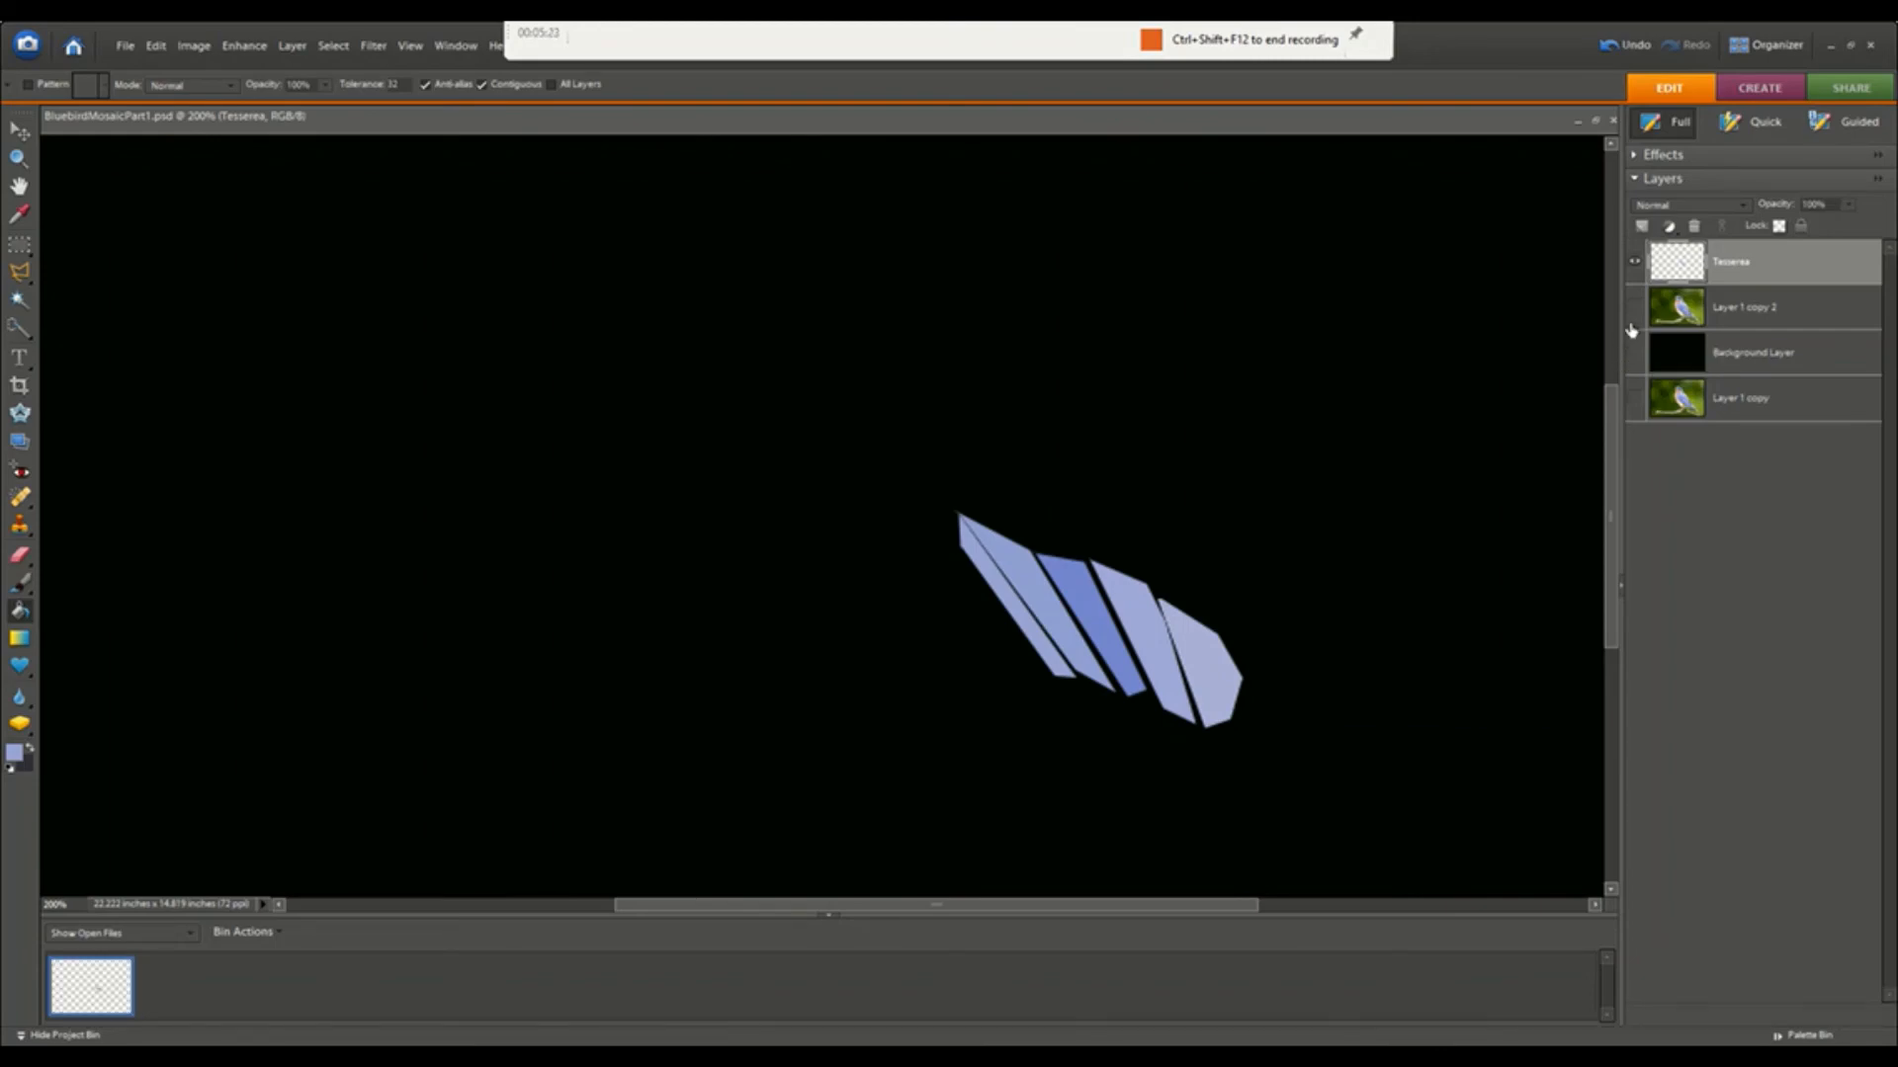
pyautogui.click(1635, 306)
pyautogui.click(1634, 352)
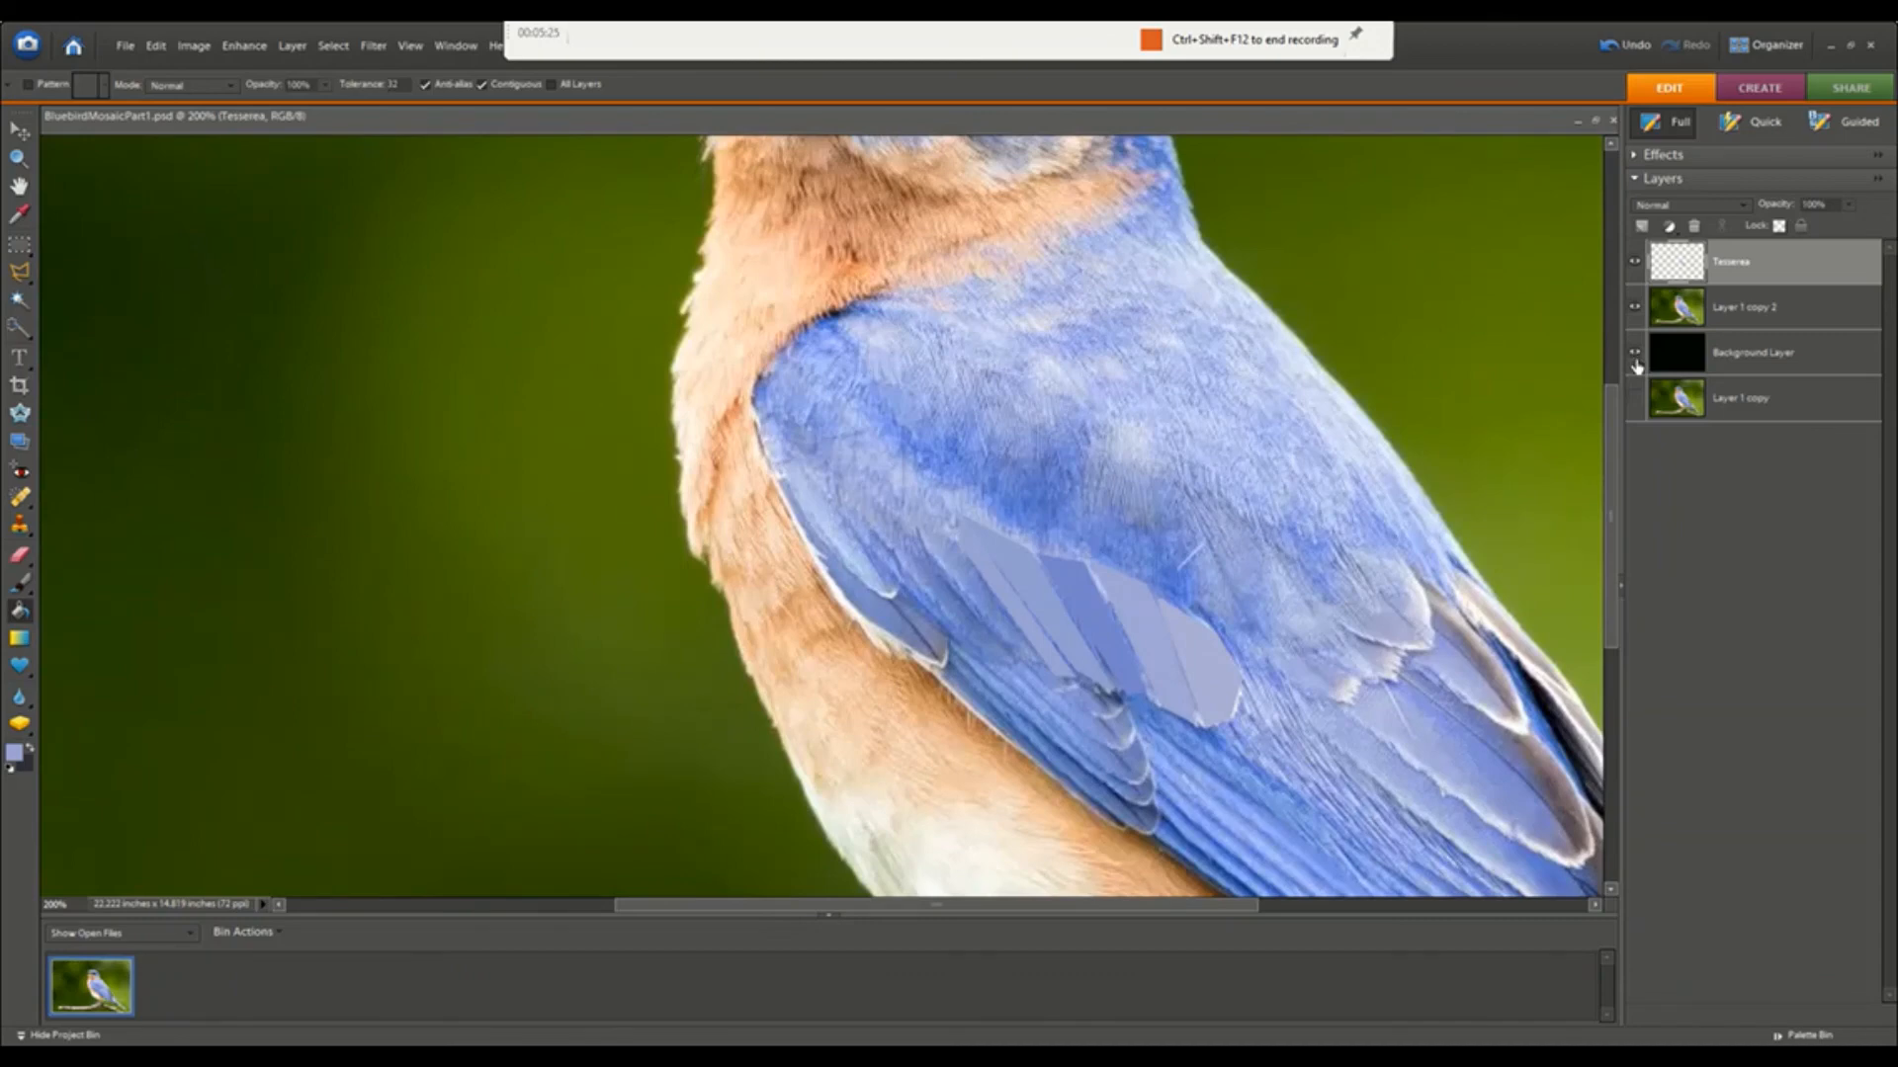